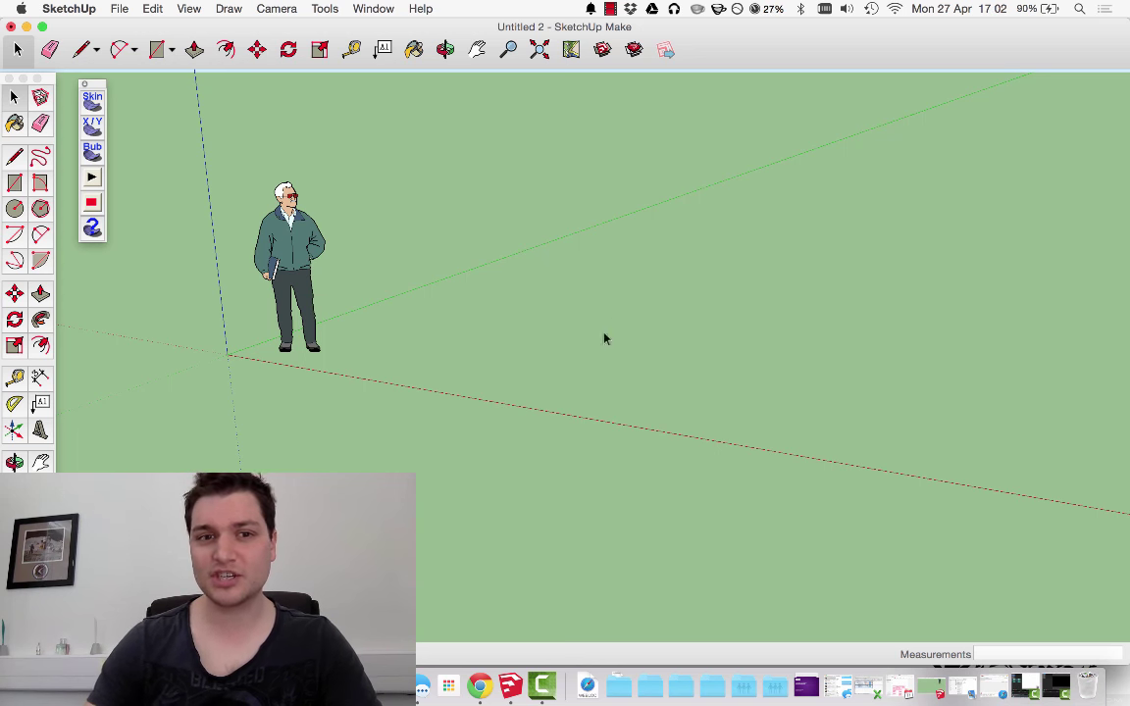
pyautogui.moveTo(605, 361); pyautogui.dragTo(770, 400, button='middle')
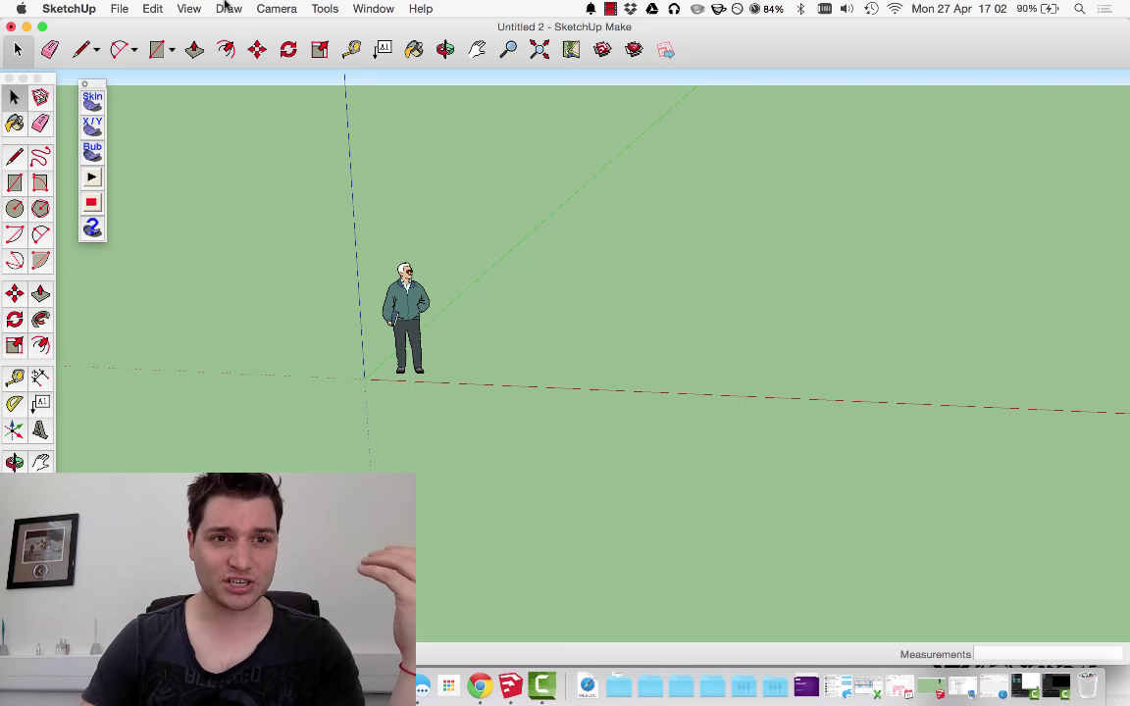
pyautogui.click(277, 8)
pyautogui.moveTo(724, 257); pyautogui.dragTo(663, 332, button='middle')
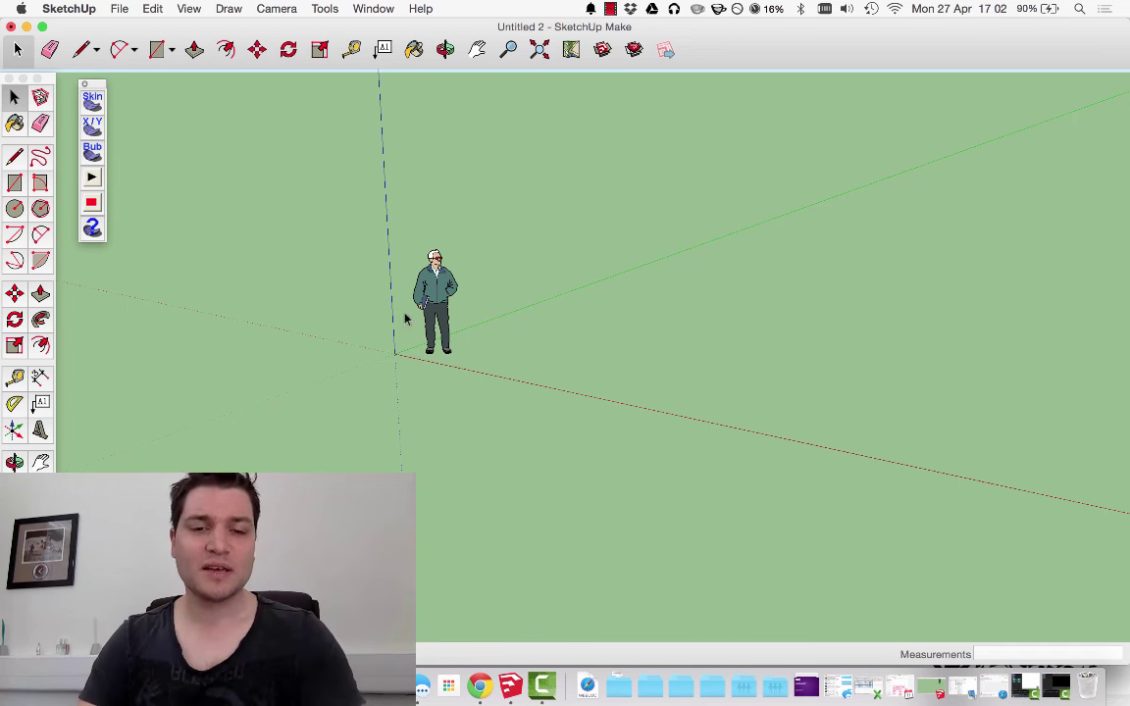
pyautogui.moveTo(356, 330); pyautogui.dragTo(481, 363, button='middle')
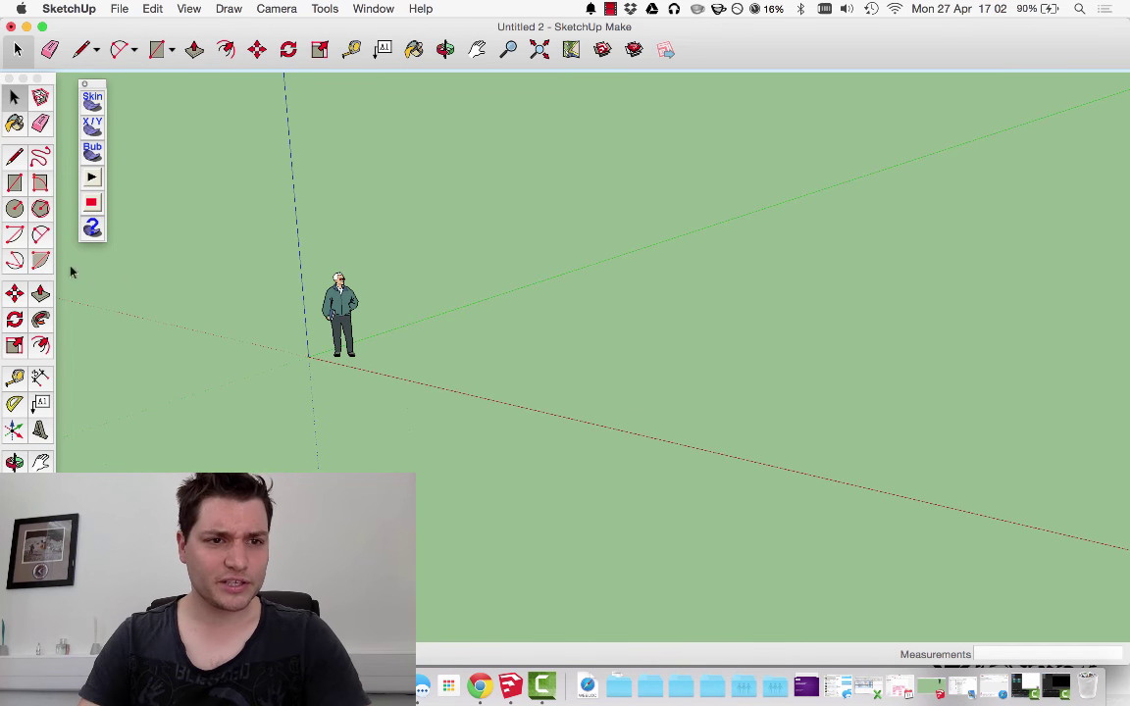
pyautogui.click(17, 184)
pyautogui.click(15, 96)
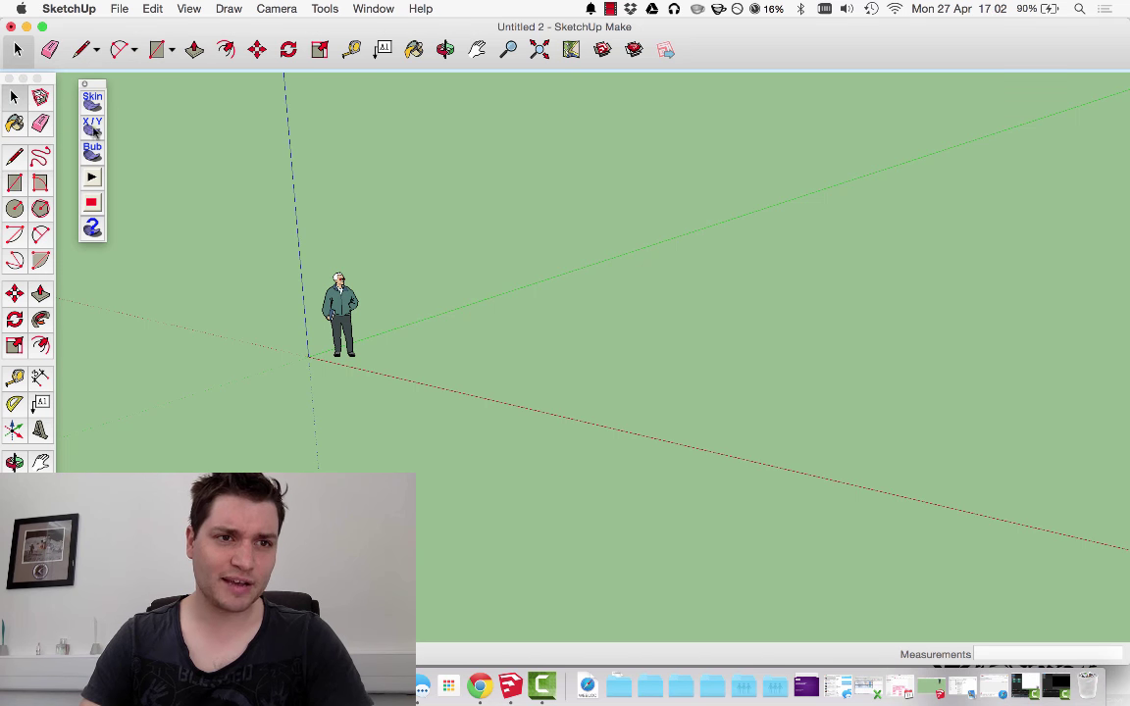
# - Reposition the Soap Bubble tool palette slightly and check where it is listed among the available tool palettes
pyautogui.moveTo(88, 84); pyautogui.dragTo(85, 94)
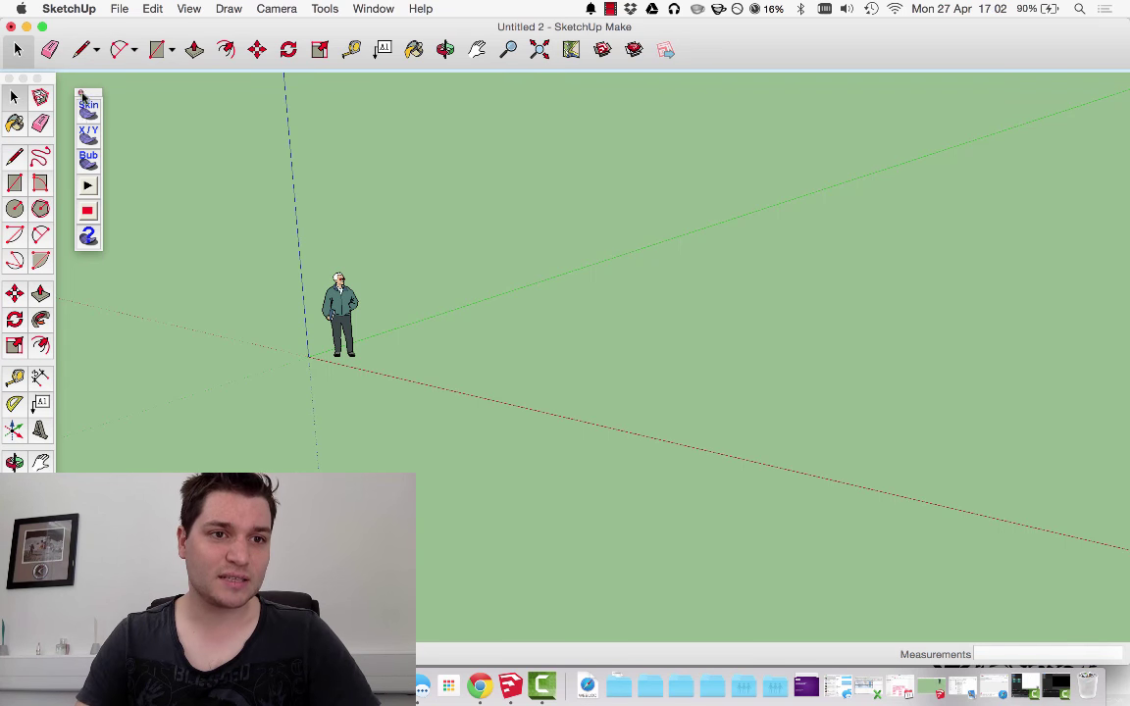
pyautogui.click(188, 8)
pyautogui.moveTo(235, 27)
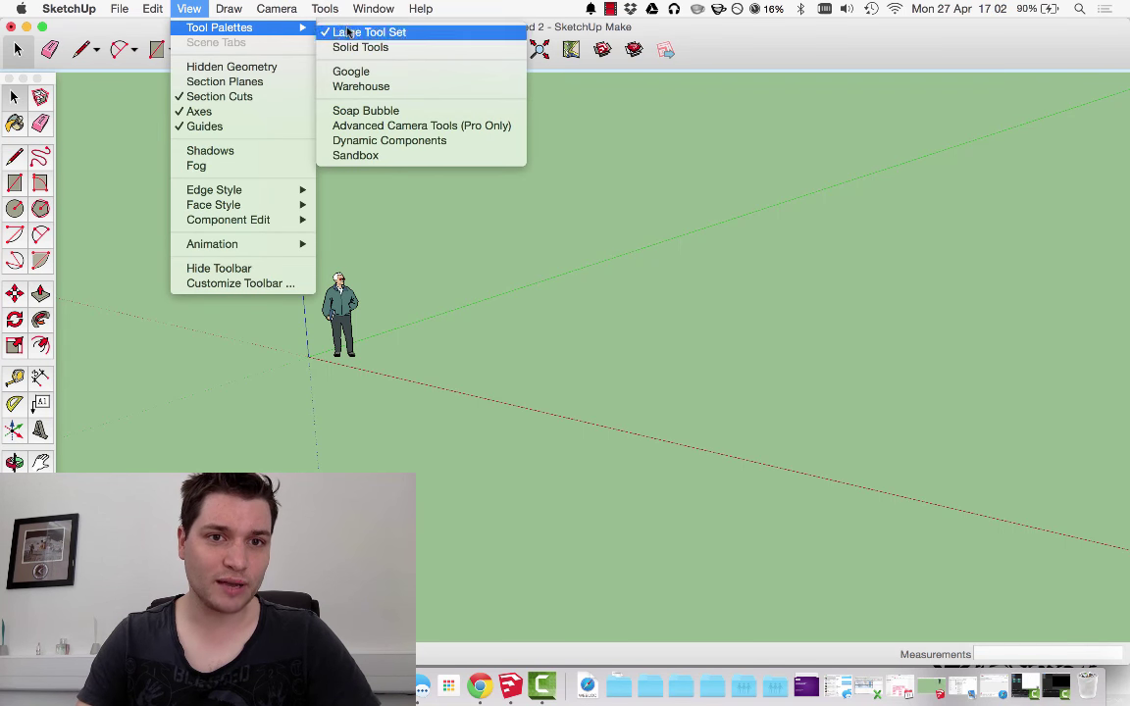
pyautogui.click(433, 118)
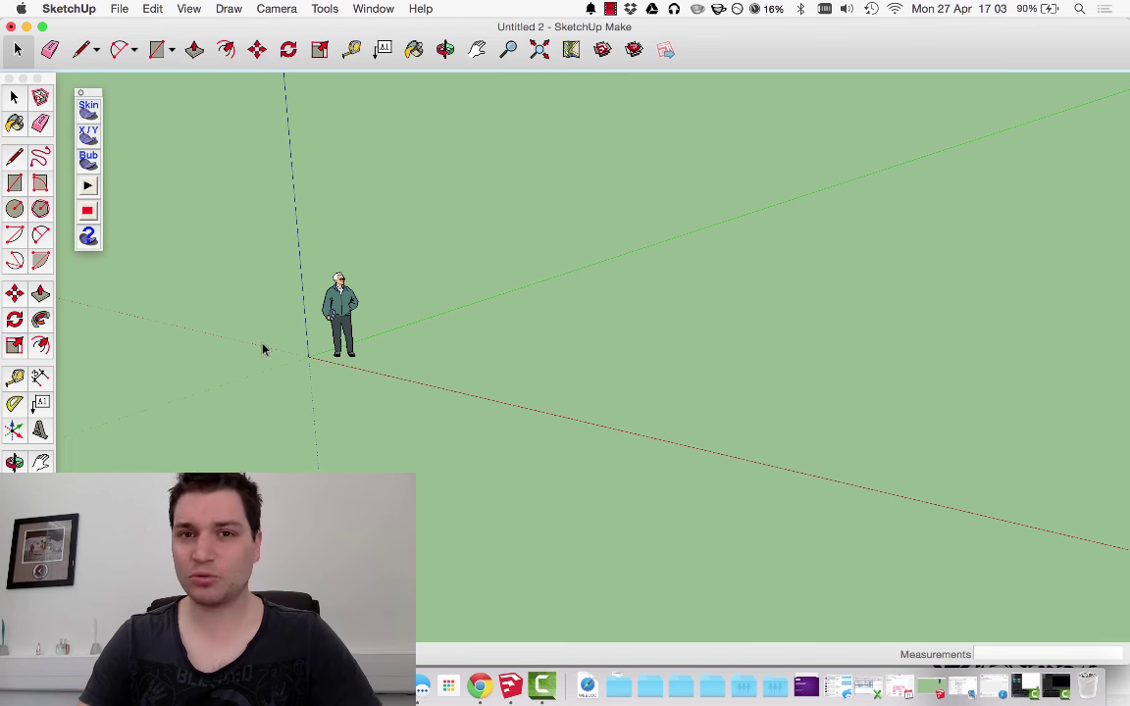
# - Draw a ground rectangle about 5.31 m by 6.09 m with one edge lying on the red axis
pyautogui.scroll(-1, 324, 382)
pyautogui.scroll(1, 945, 370)
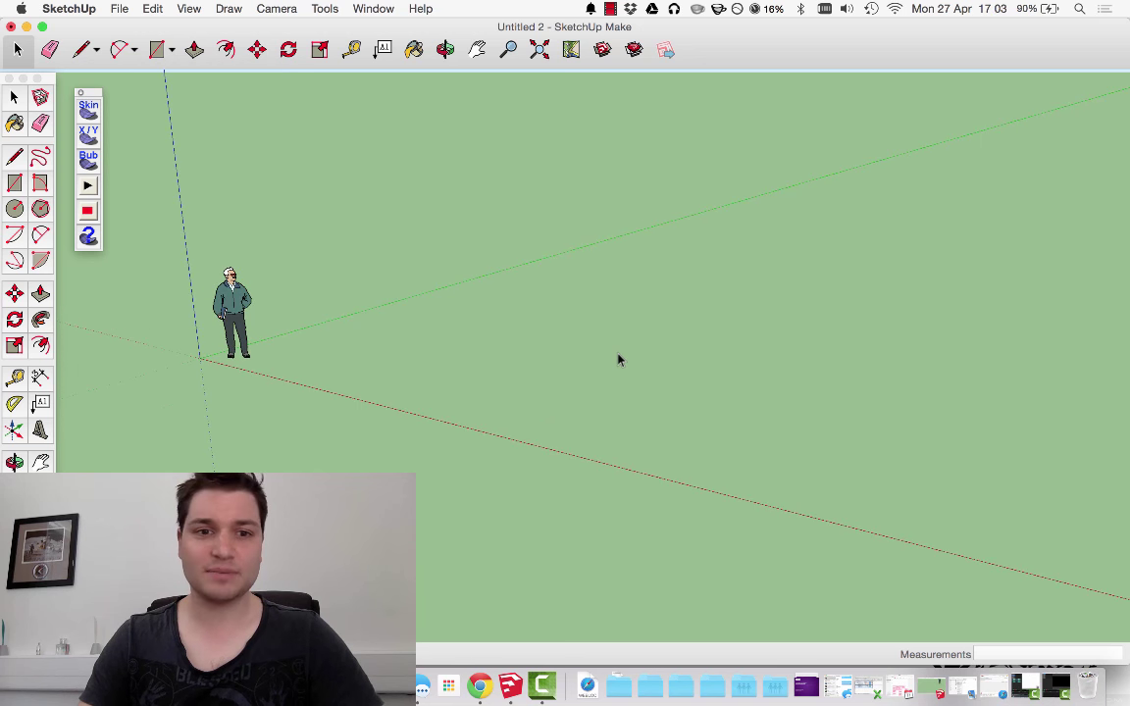
pyautogui.click(15, 184)
pyautogui.click(333, 394)
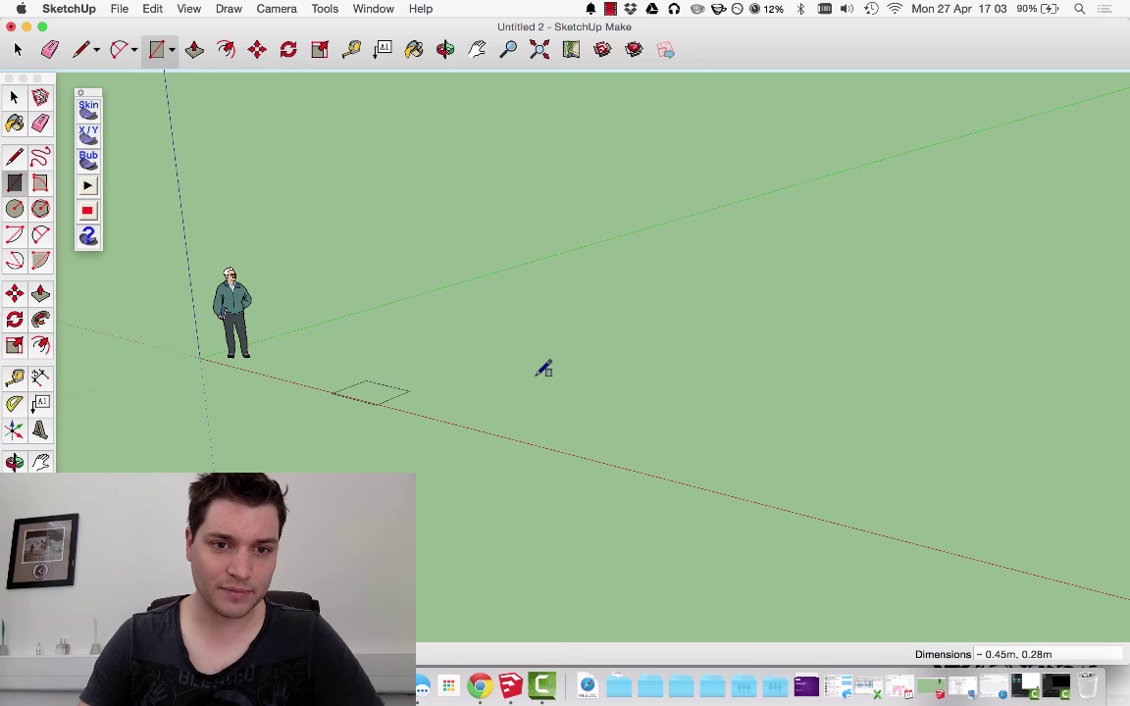
pyautogui.click(777, 359)
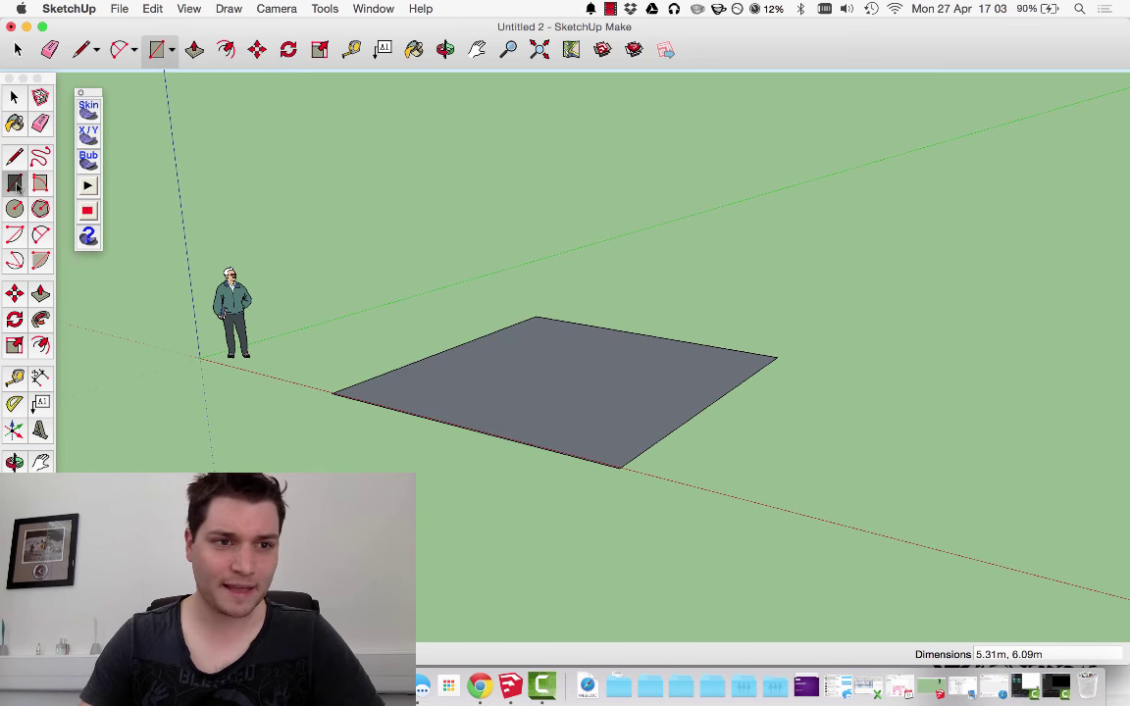
# - Push/Pull the rectangle upward about 2.71 m into a solid box
pyautogui.click(40, 293)
pyautogui.click(471, 345)
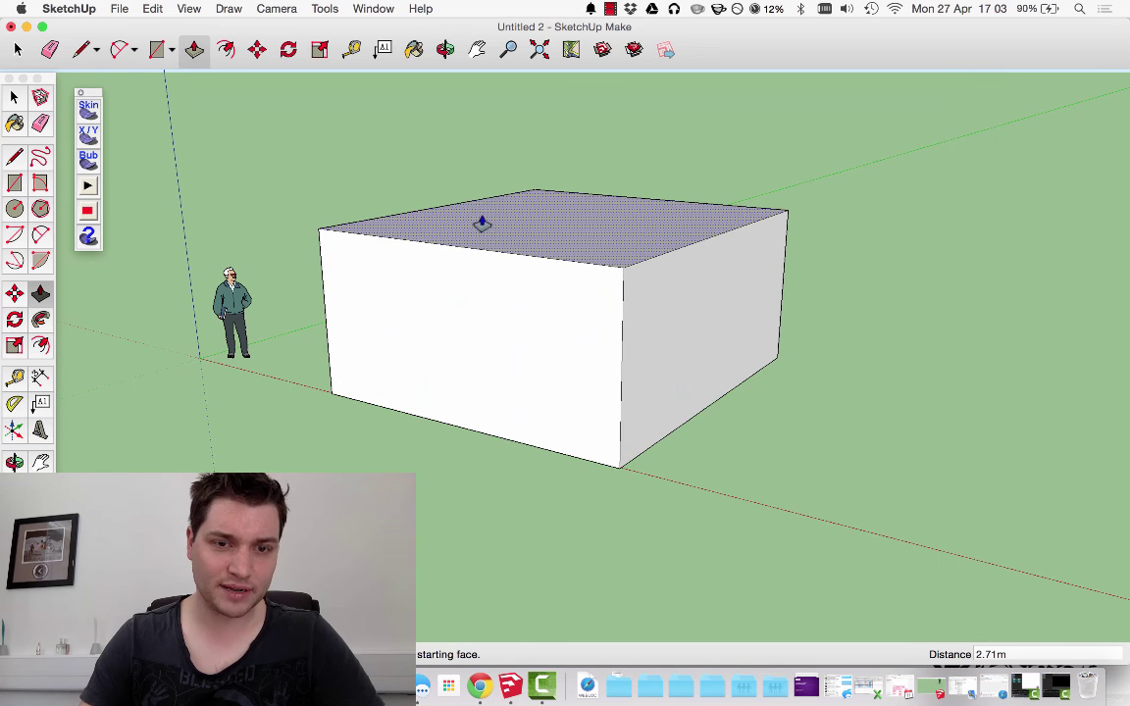
pyautogui.click(481, 224)
# - Draw an arc on the box's front face between its bottom corners, with a bulge of about 2.71 m reaching the top edge
pyautogui.moveTo(119, 336); pyautogui.dragTo(65, 348, button='middle')
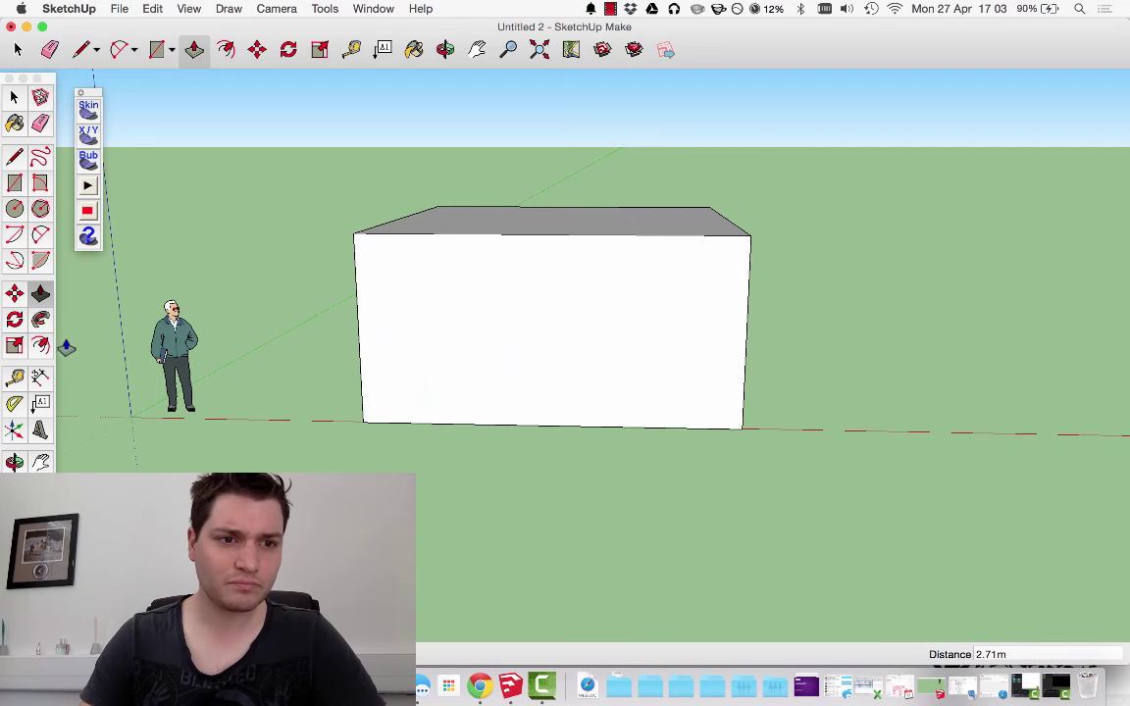
pyautogui.click(40, 234)
pyautogui.click(365, 421)
pyautogui.click(743, 428)
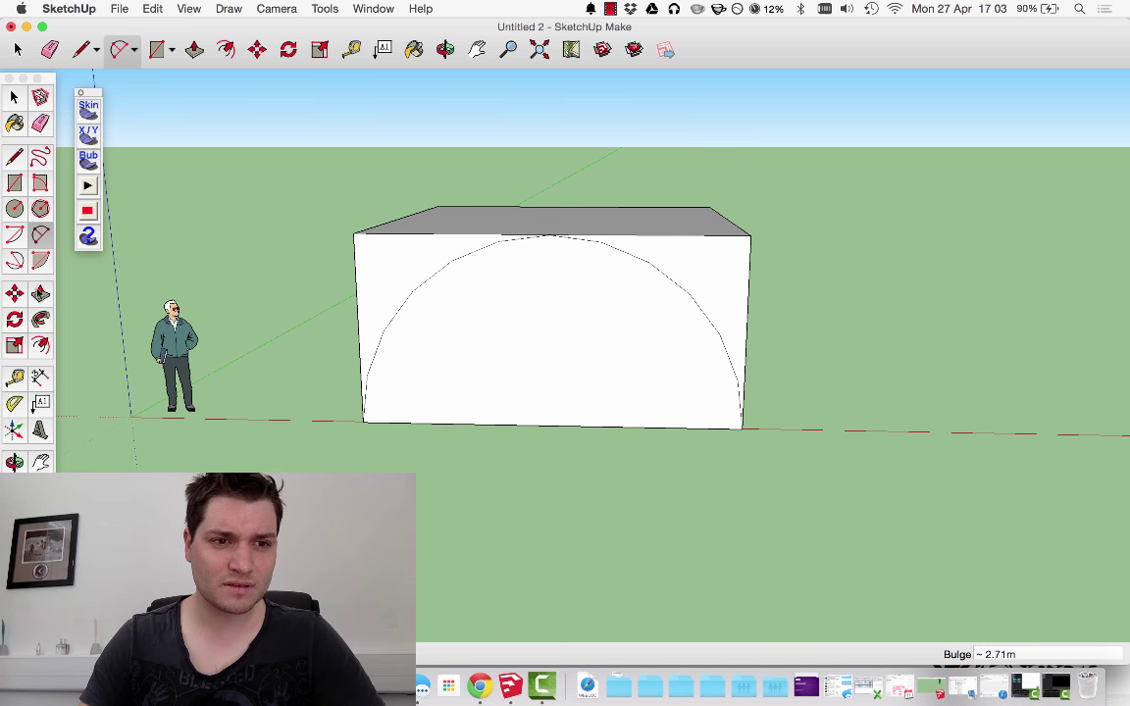
pyautogui.click(551, 236)
# - Push/Pull the area outside the arc through the full depth of the box to cut it into a vault
pyautogui.press('p')
pyautogui.moveTo(756, 322); pyautogui.dragTo(412, 412, button='middle')
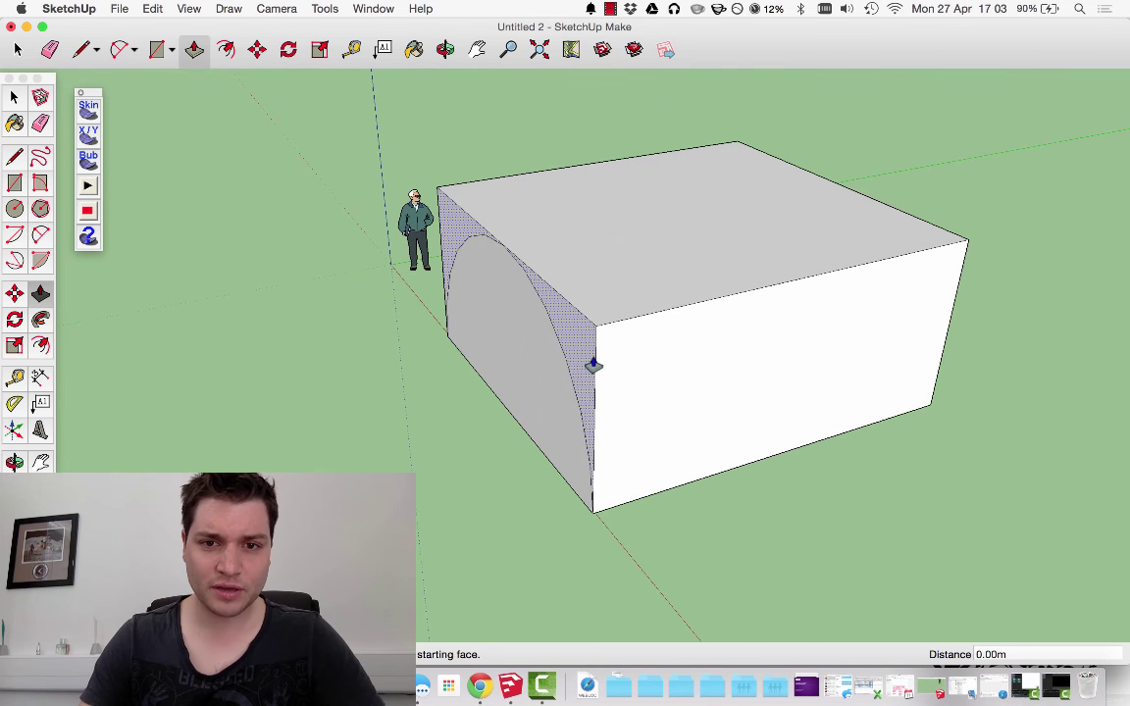
pyautogui.click(593, 365)
pyautogui.click(1003, 290)
# - Delete the vault's curved surface, both semicircular end faces and the floor face
pyautogui.moveTo(482, 383); pyautogui.dragTo(371, 250, button='middle')
pyautogui.press('space')
pyautogui.moveTo(546, 343)
pyautogui.mouseDown(button='middle')
pyautogui.moveTo(330, 366)
pyautogui.moveTo(343, 361)
pyautogui.mouseUp(button='middle')
pyautogui.click(620, 257)
pyautogui.press('Delete')
pyautogui.click(574, 312)
pyautogui.press('Delete')
pyautogui.click(701, 283)
pyautogui.press('Delete')
pyautogui.click(701, 353)
pyautogui.press('Delete')
# - Erase the straight ground edges beneath the front and back arches
pyautogui.click(39, 123)
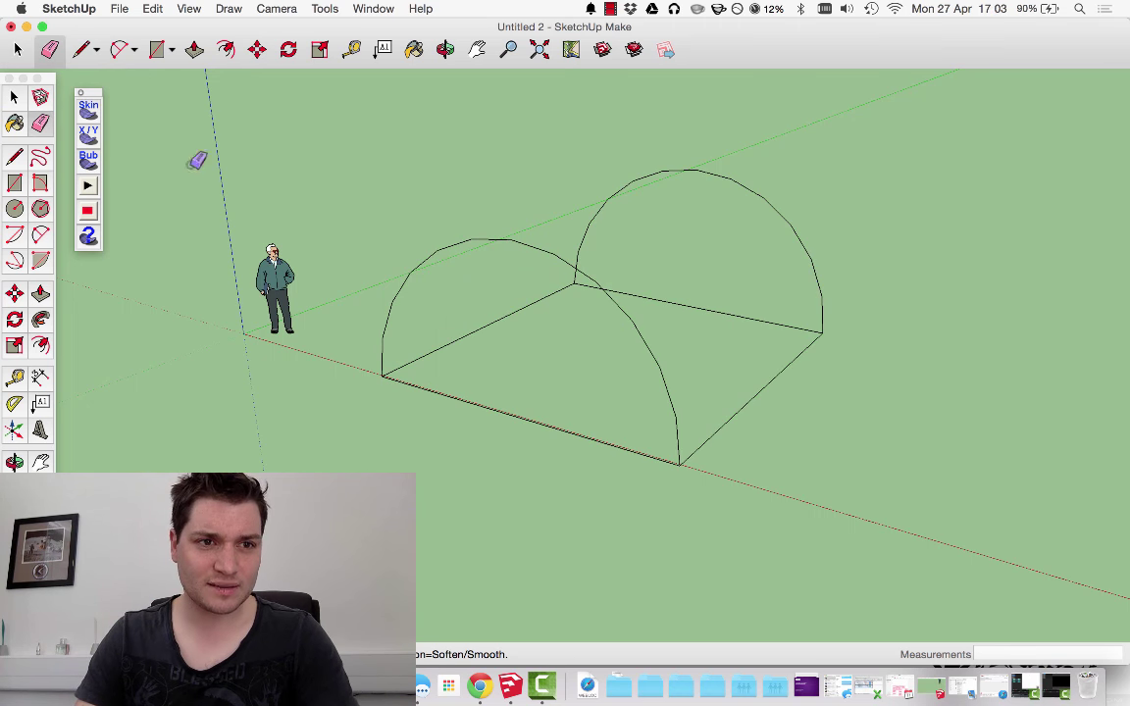
pyautogui.moveTo(495, 403); pyautogui.dragTo(488, 407)
pyautogui.click(700, 294)
pyautogui.moveTo(491, 366)
pyautogui.mouseDown(button='middle')
pyautogui.moveTo(926, 315)
pyautogui.moveTo(595, 413)
pyautogui.moveTo(422, 387)
pyautogui.mouseUp(button='middle')
pyautogui.moveTo(833, 319)
pyautogui.mouseDown(button='middle')
pyautogui.moveTo(629, 474)
pyautogui.moveTo(714, 244)
pyautogui.moveTo(439, 147)
pyautogui.mouseUp(button='middle')
# - Select the whole arch frame and generate a soap skin across it with 30 divisions
pyautogui.click(14, 98)
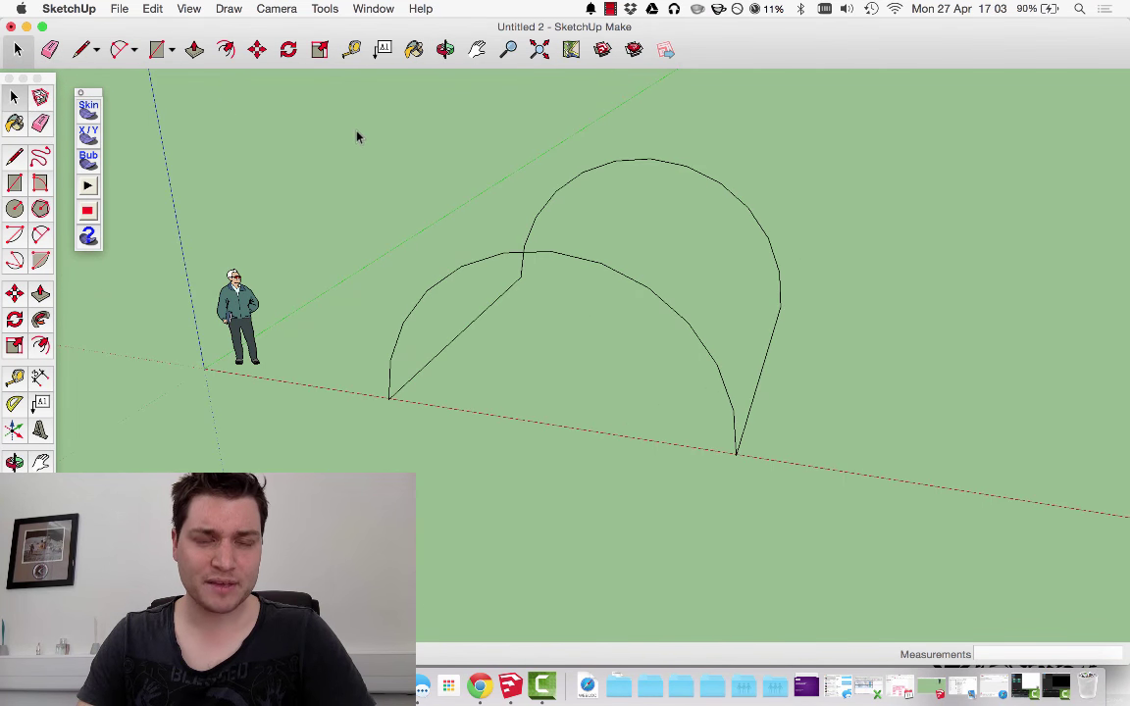
pyautogui.moveTo(357, 131); pyautogui.dragTo(910, 506)
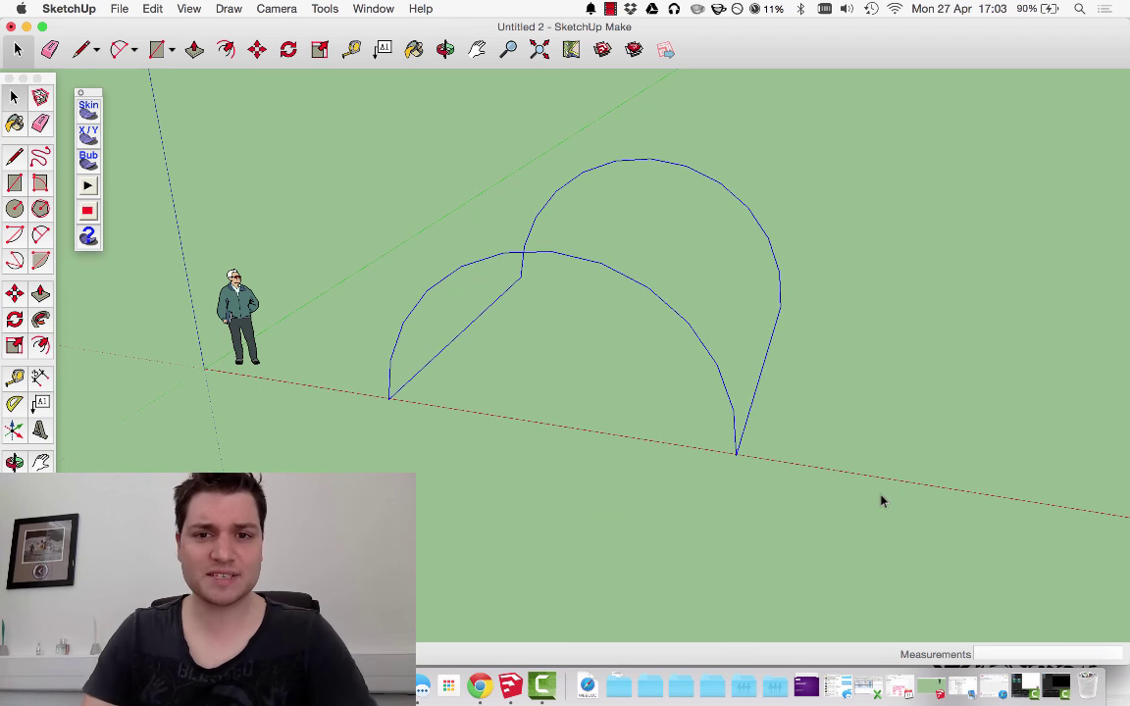
pyautogui.click(87, 110)
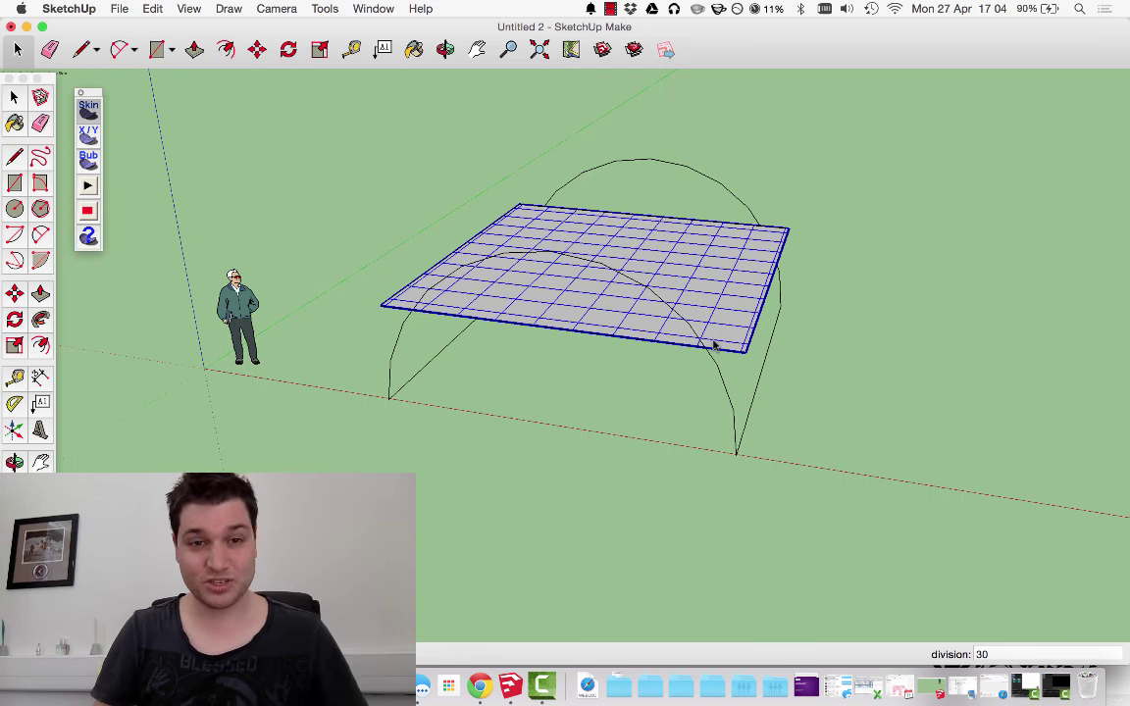
pyautogui.press('Return')
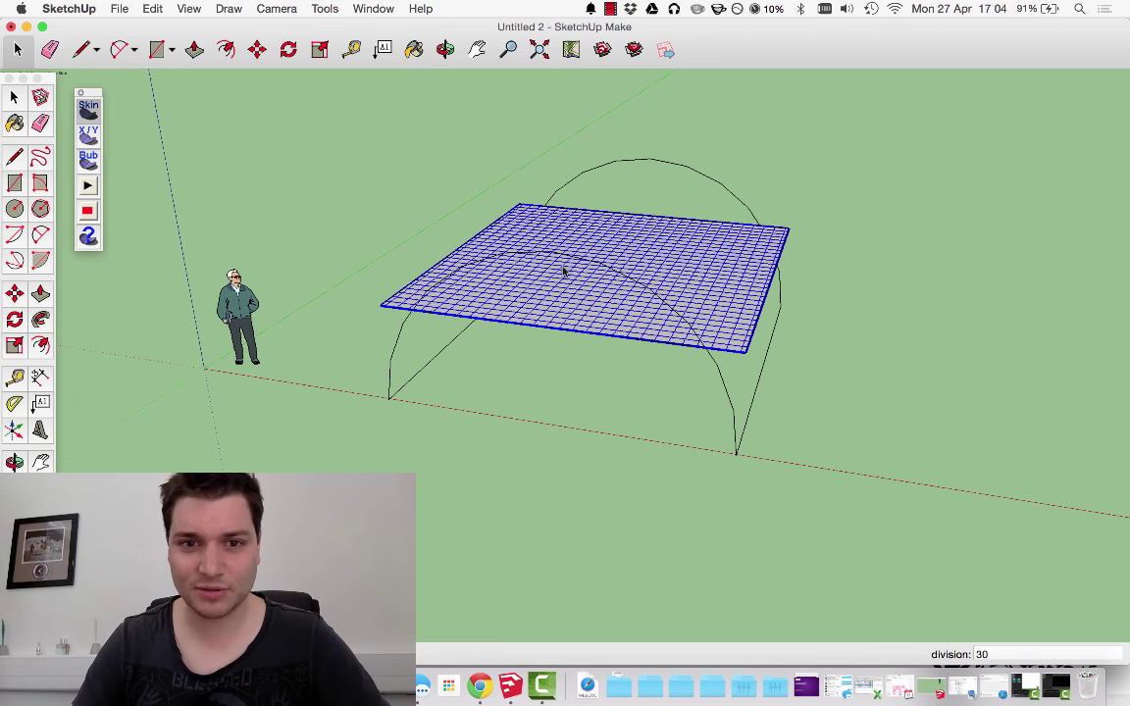
pyautogui.press('Return')
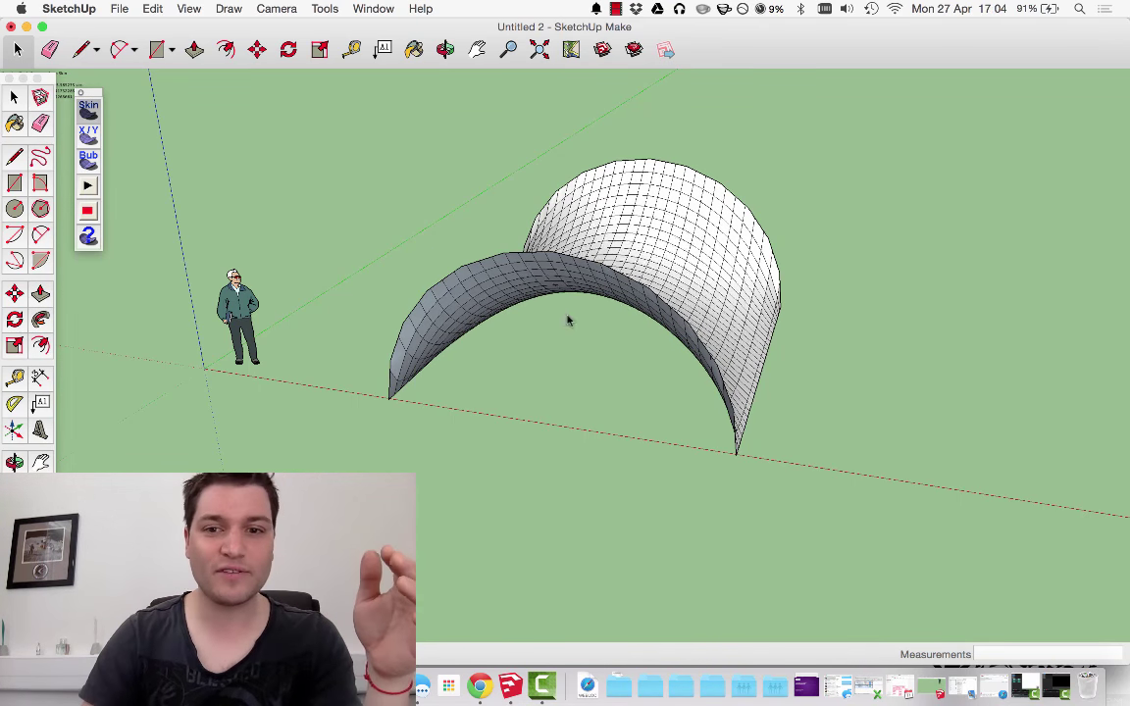
# - Undo the last skin generation action and delete the skin mesh from the arch frame
pyautogui.moveTo(865, 340); pyautogui.dragTo(390, 285, button='middle')
pyautogui.moveTo(390, 285); pyautogui.dragTo(166, 173)
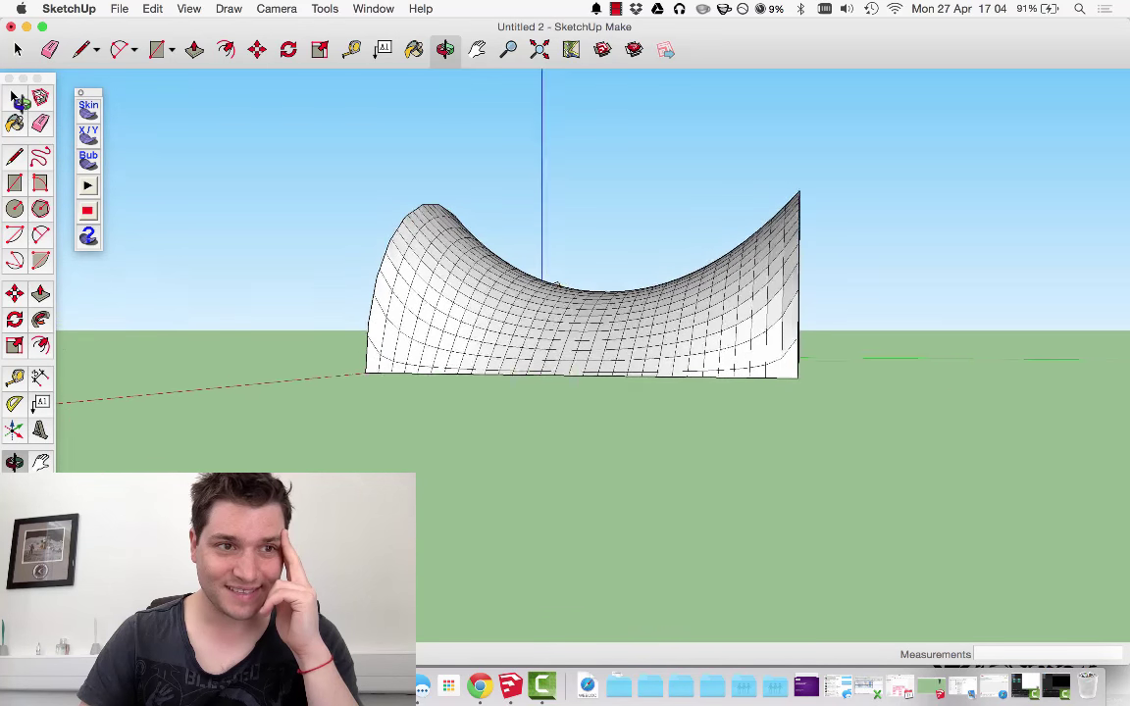
pyautogui.press('space')
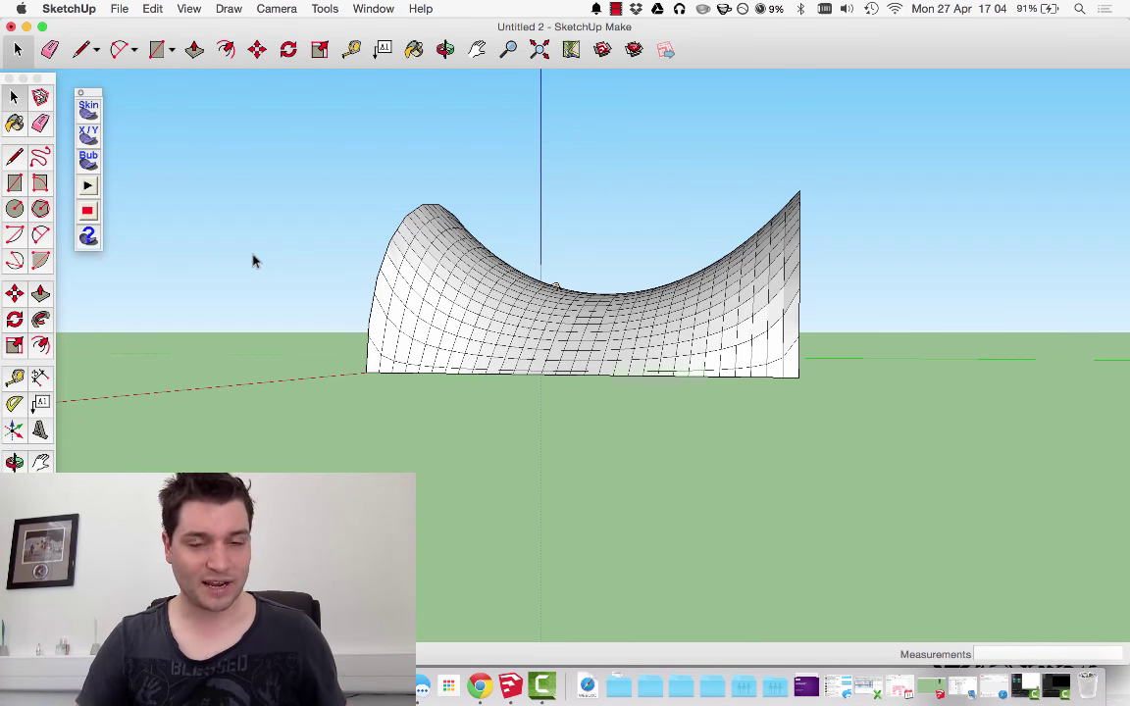
pyautogui.press('super+z')
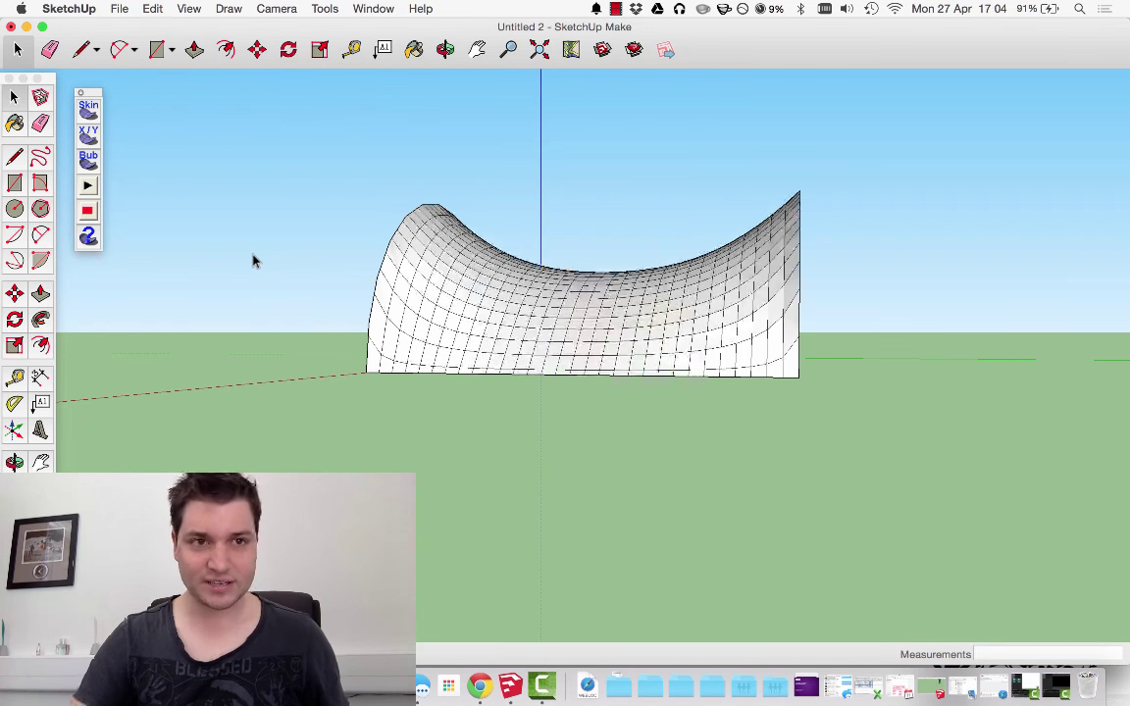
pyautogui.click(152, 8)
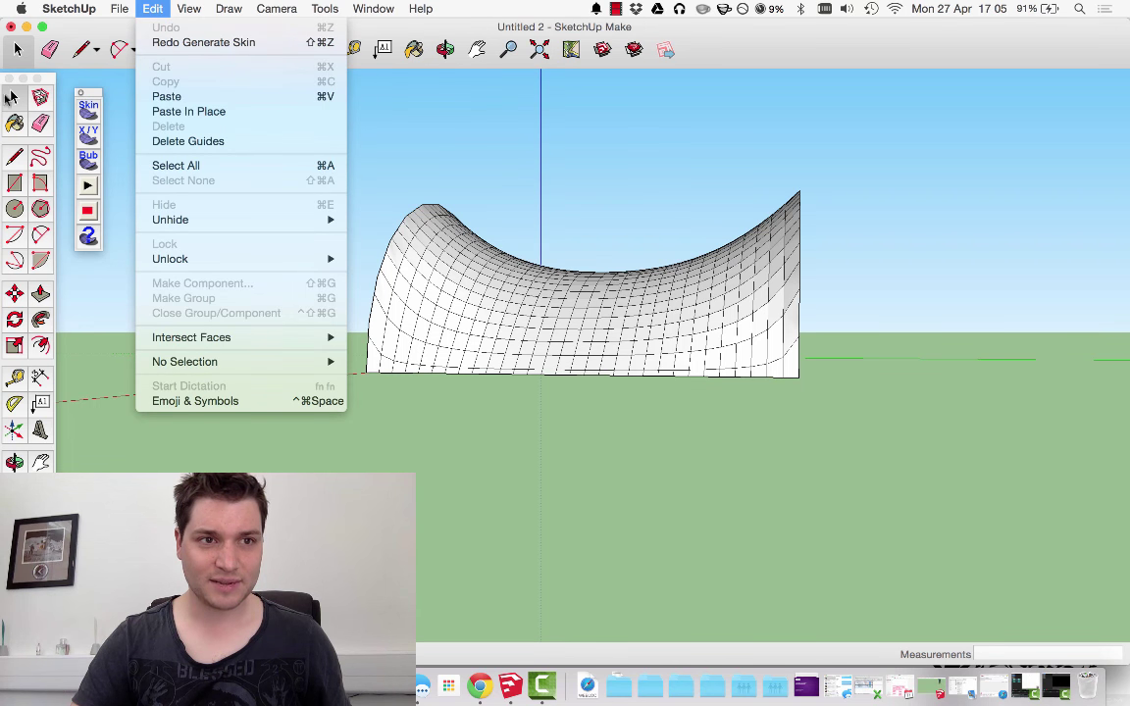
pyautogui.click(454, 250)
pyautogui.click(509, 284)
pyautogui.press('Delete')
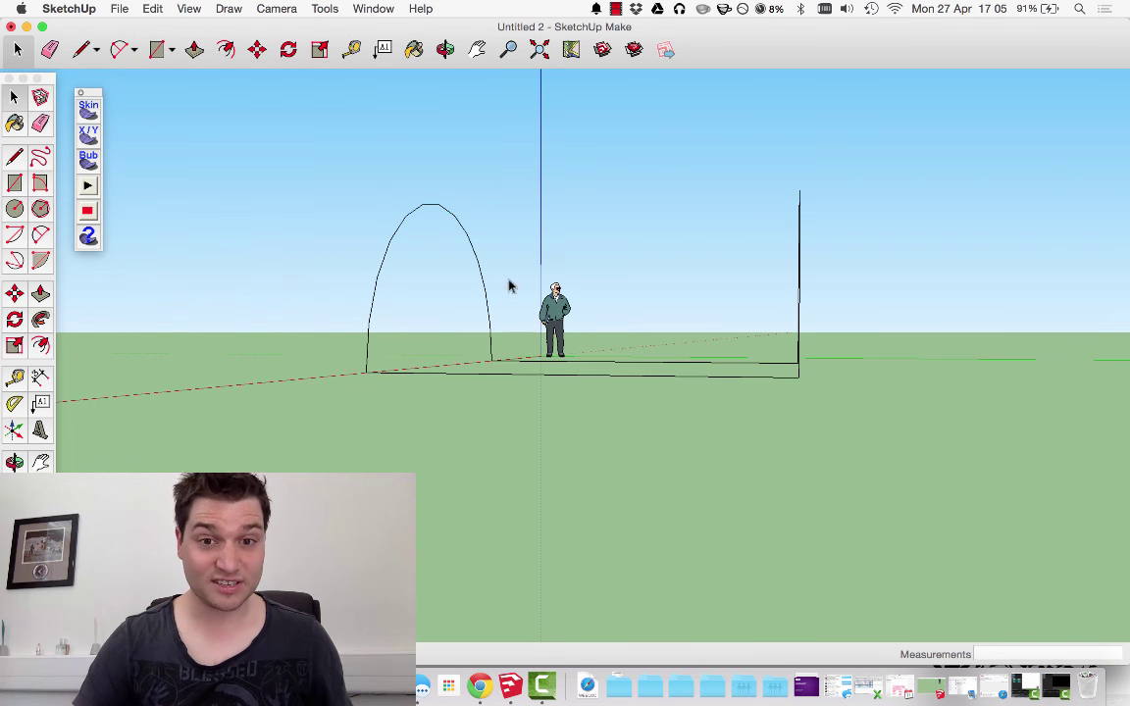
# - Select the whole arch frame and generate a new soap skin with fewer divisions than the previous mesh
pyautogui.moveTo(383, 209); pyautogui.dragTo(532, 156, button='middle')
pyautogui.moveTo(350, 139); pyautogui.dragTo(976, 614)
pyautogui.click(88, 108)
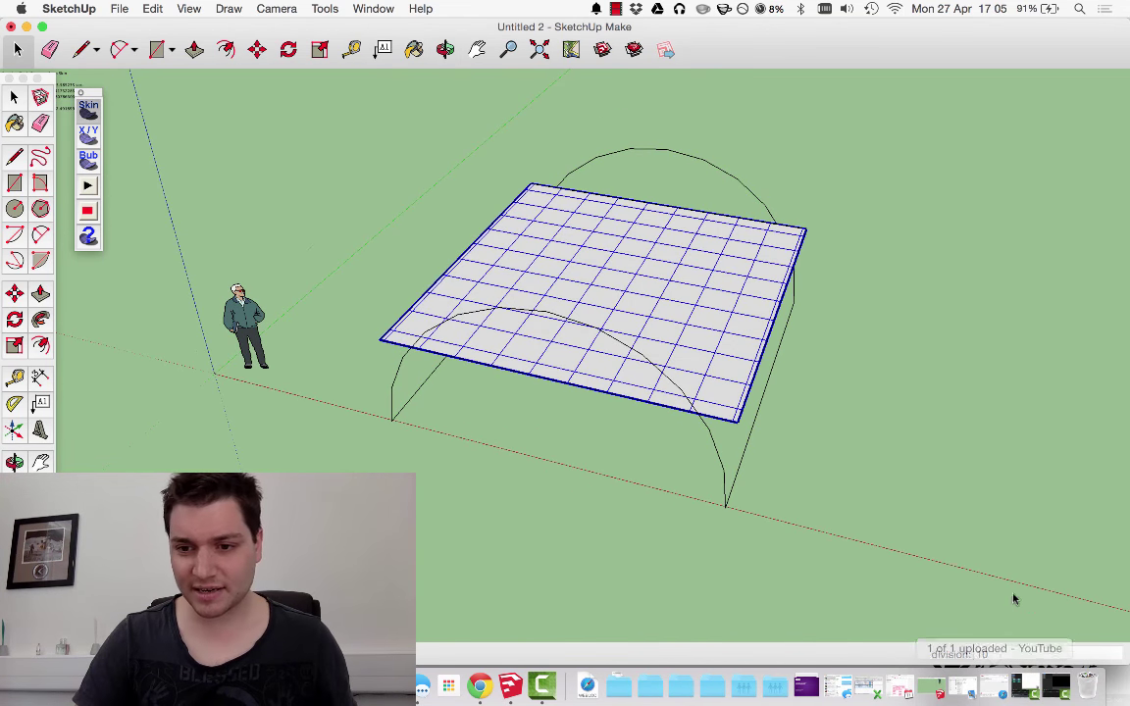
pyautogui.write('2')
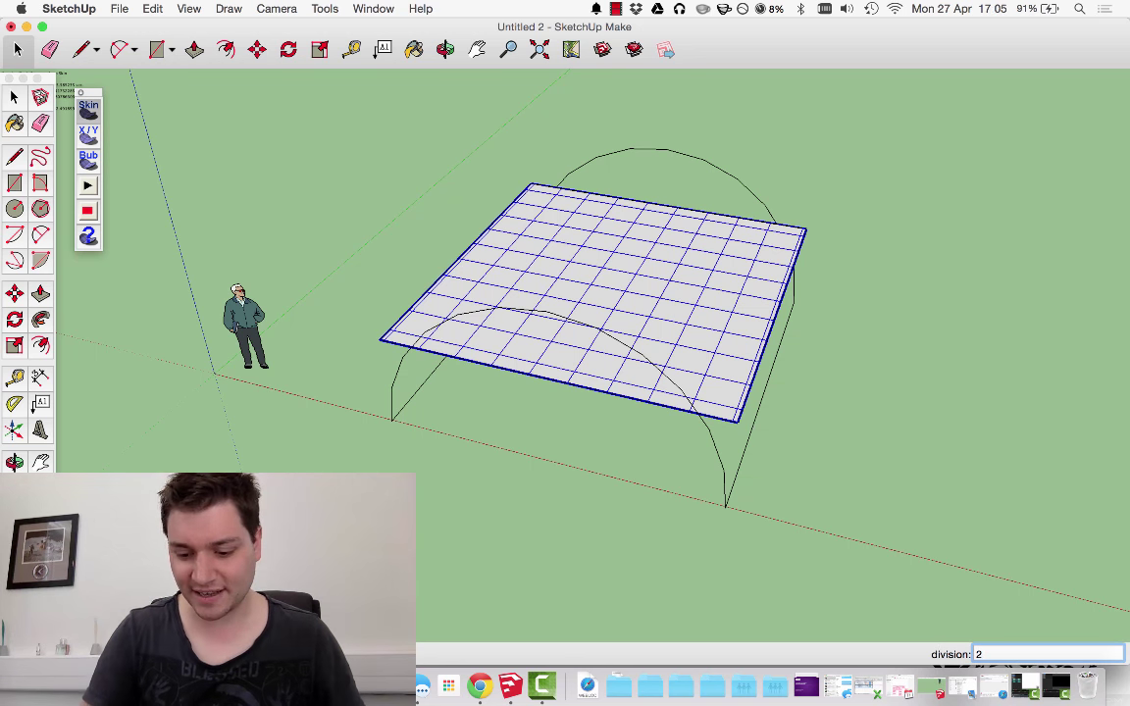
pyautogui.press('Return')
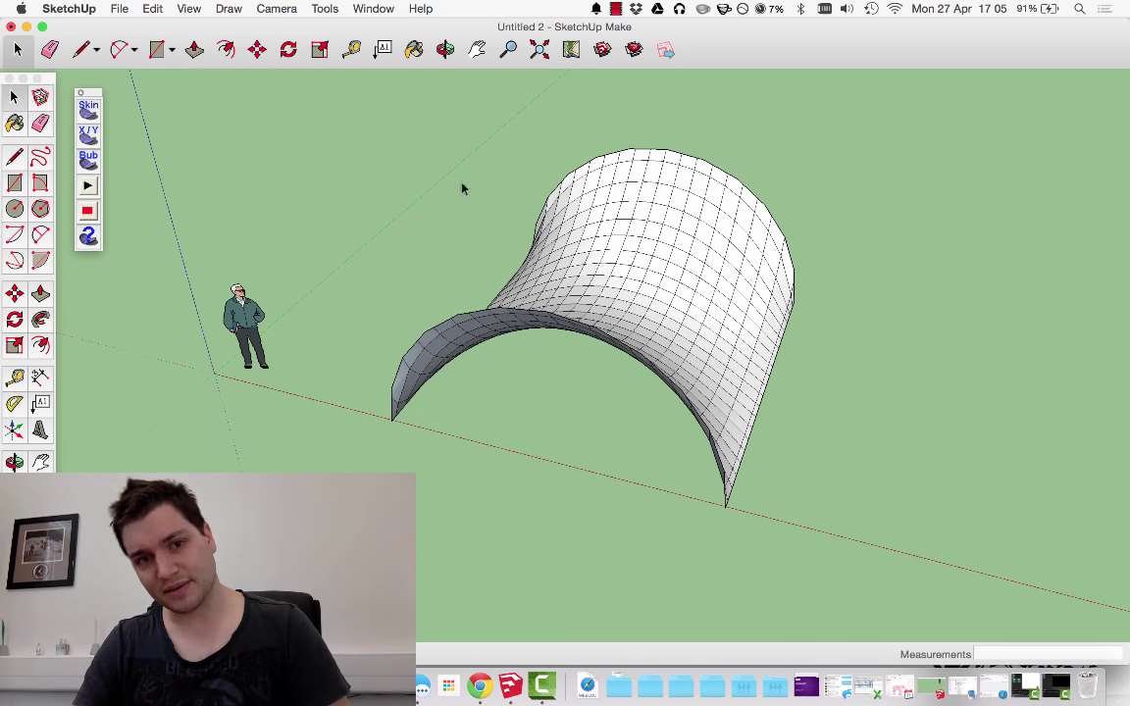
# - Copy the complete skinned arch with its frame edges and paste the duplicate beside the original on the red axis
pyautogui.click(445, 49)
pyautogui.moveTo(529, 157); pyautogui.dragTo(444, 114)
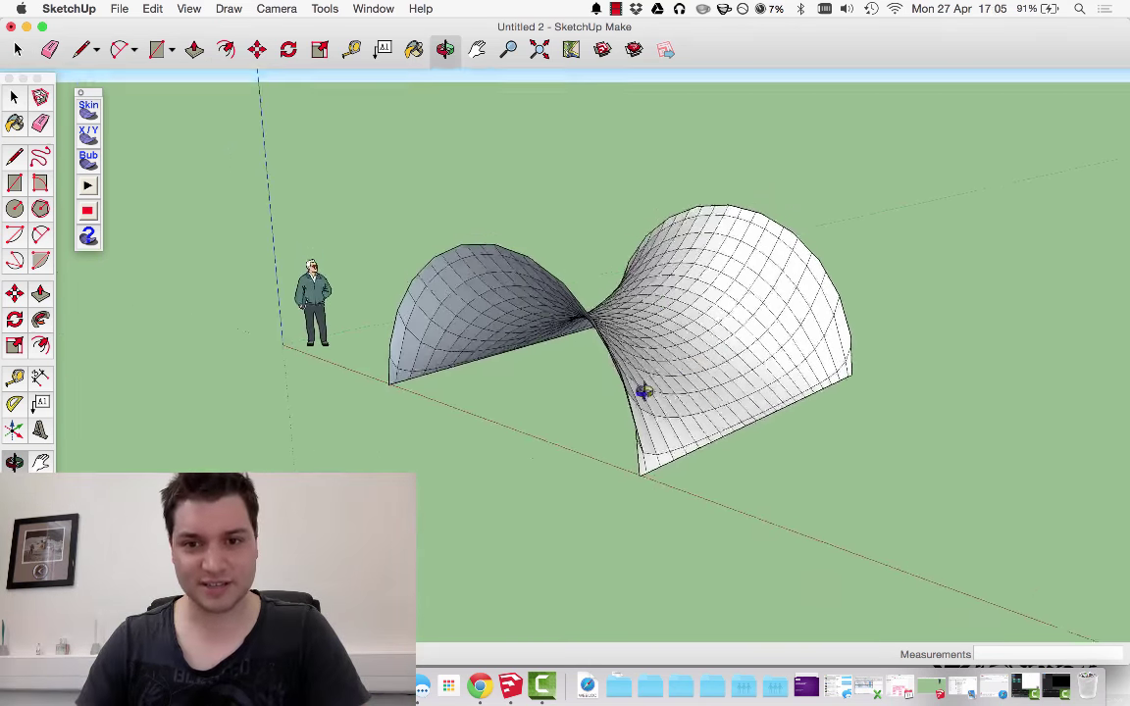
pyautogui.moveTo(533, 443); pyautogui.dragTo(627, 334)
pyautogui.click(15, 98)
pyautogui.scroll(-4, 235, 353)
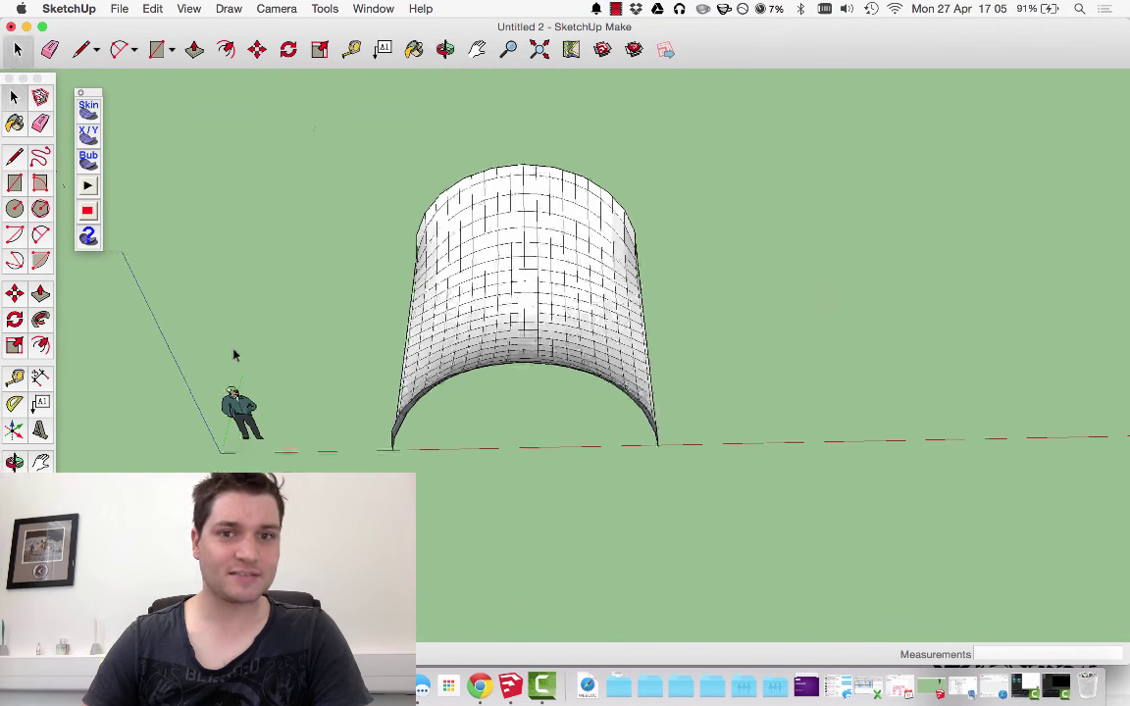
pyautogui.moveTo(711, 484); pyautogui.dragTo(711, 484)
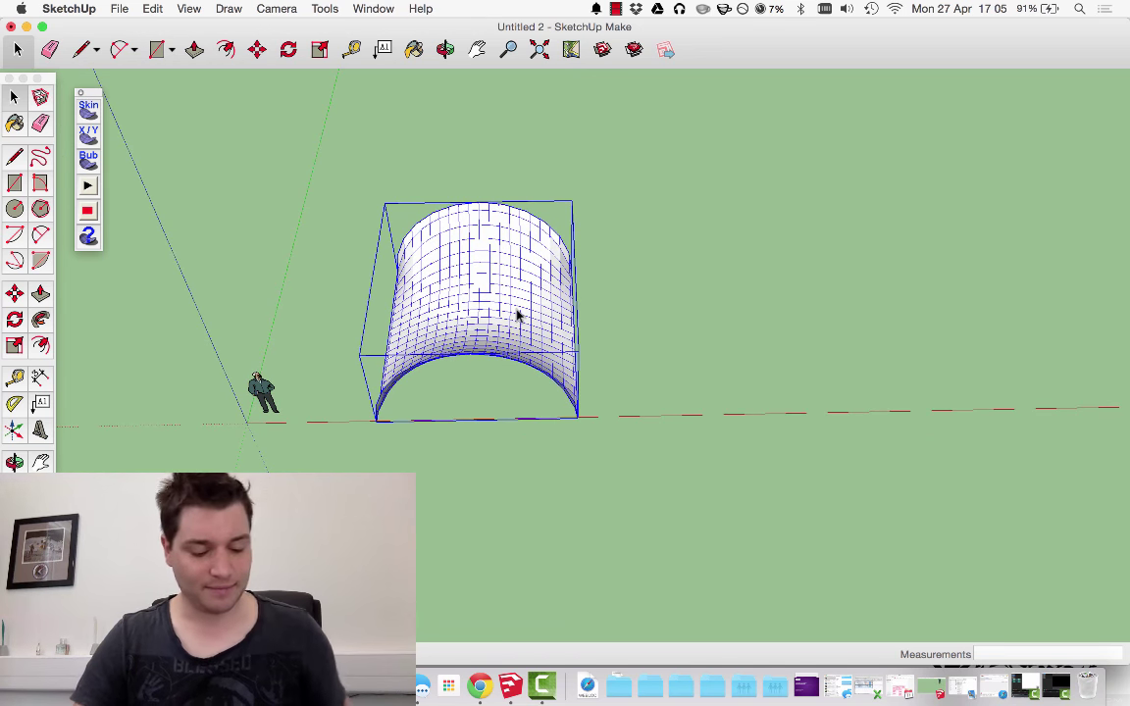
pyautogui.click(152, 8)
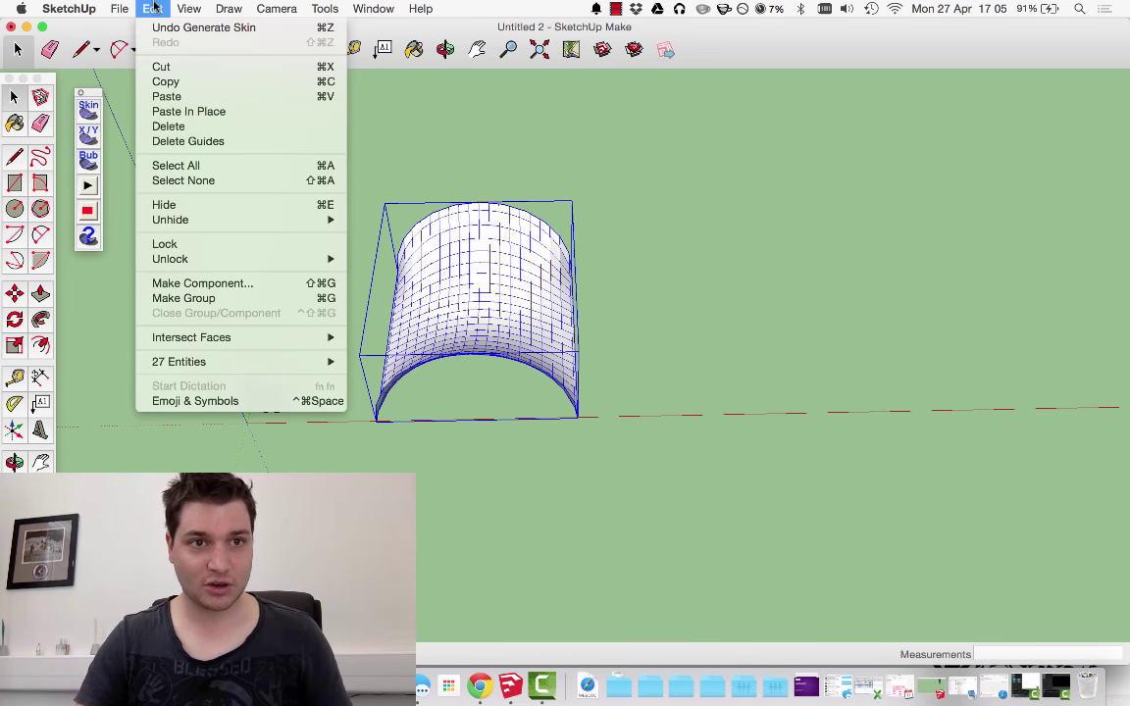
pyautogui.click(196, 84)
pyautogui.click(685, 327)
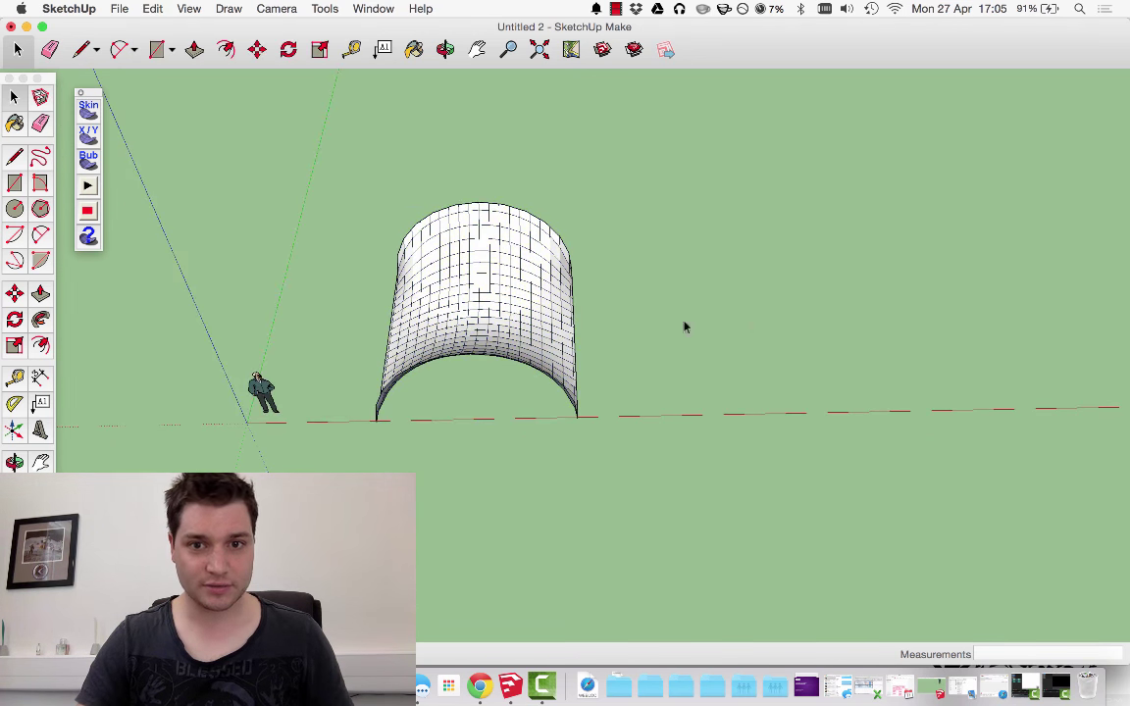
pyautogui.click(737, 407)
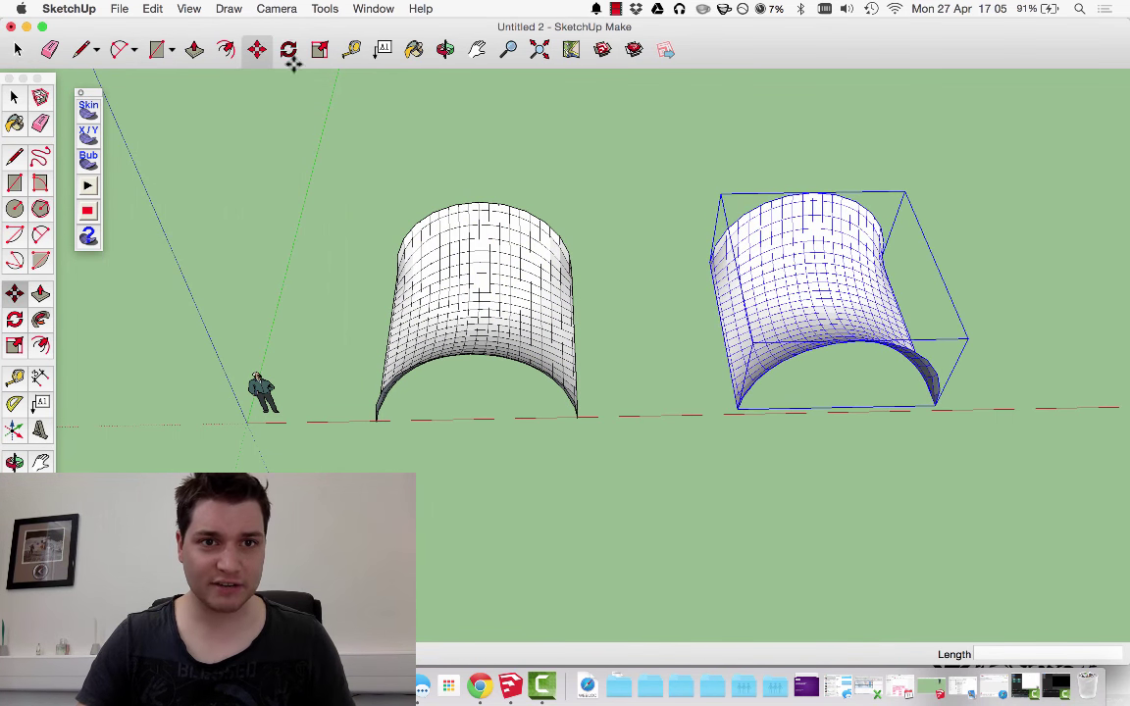
# - Try to rotate the copied canopy 90° about its corner on the red axis
pyautogui.moveTo(900, 411); pyautogui.dragTo(665, 282, button='middle')
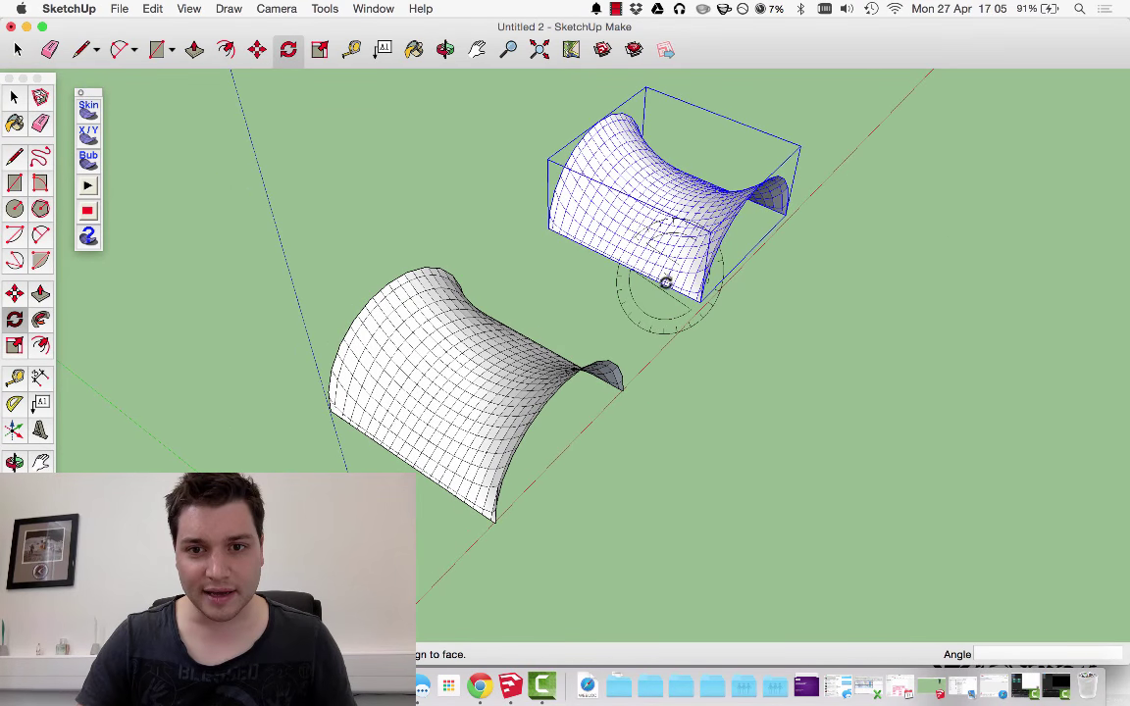
pyautogui.scroll(4, 702, 307)
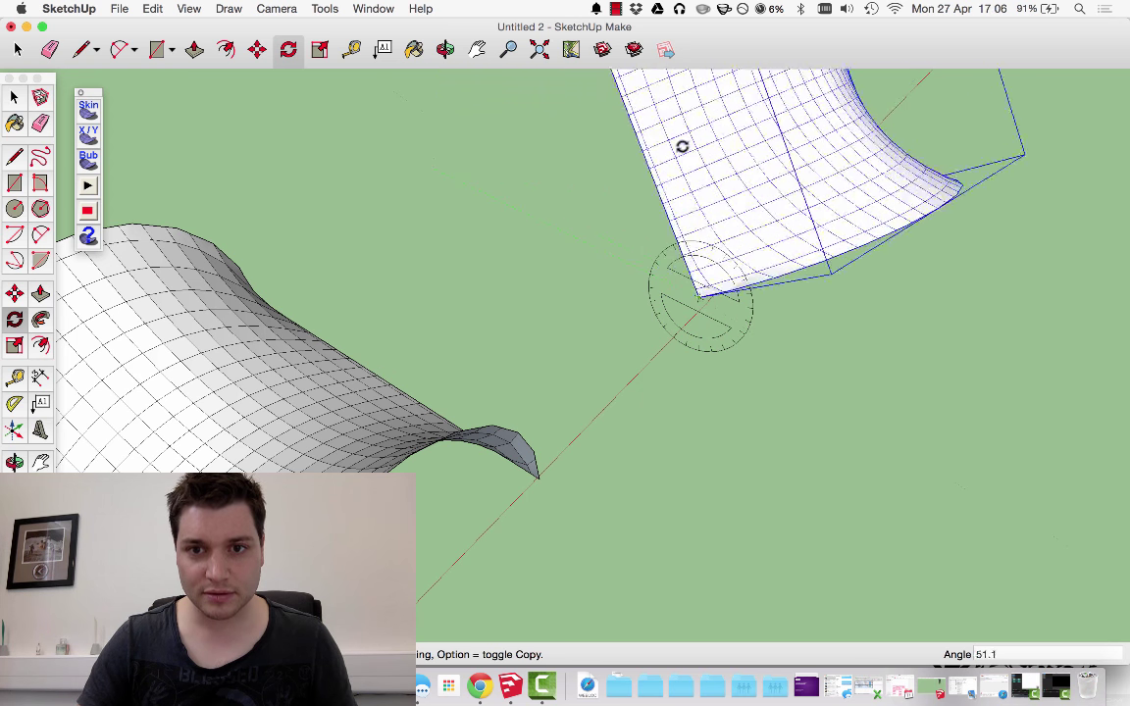
pyautogui.click(708, 177)
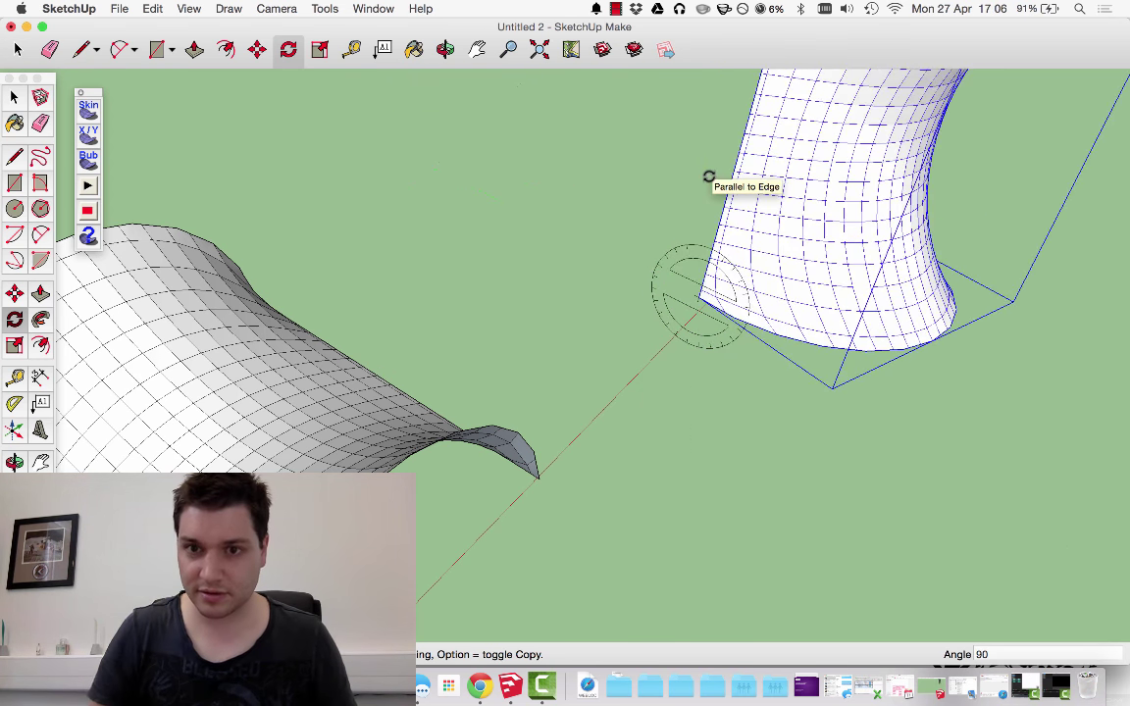
pyautogui.moveTo(650, 190); pyautogui.dragTo(600, 383, button='middle')
pyautogui.scroll(-6, 603, 383)
pyautogui.moveTo(690, 381); pyautogui.dragTo(724, 353, button='middle')
pyautogui.press('super+z')
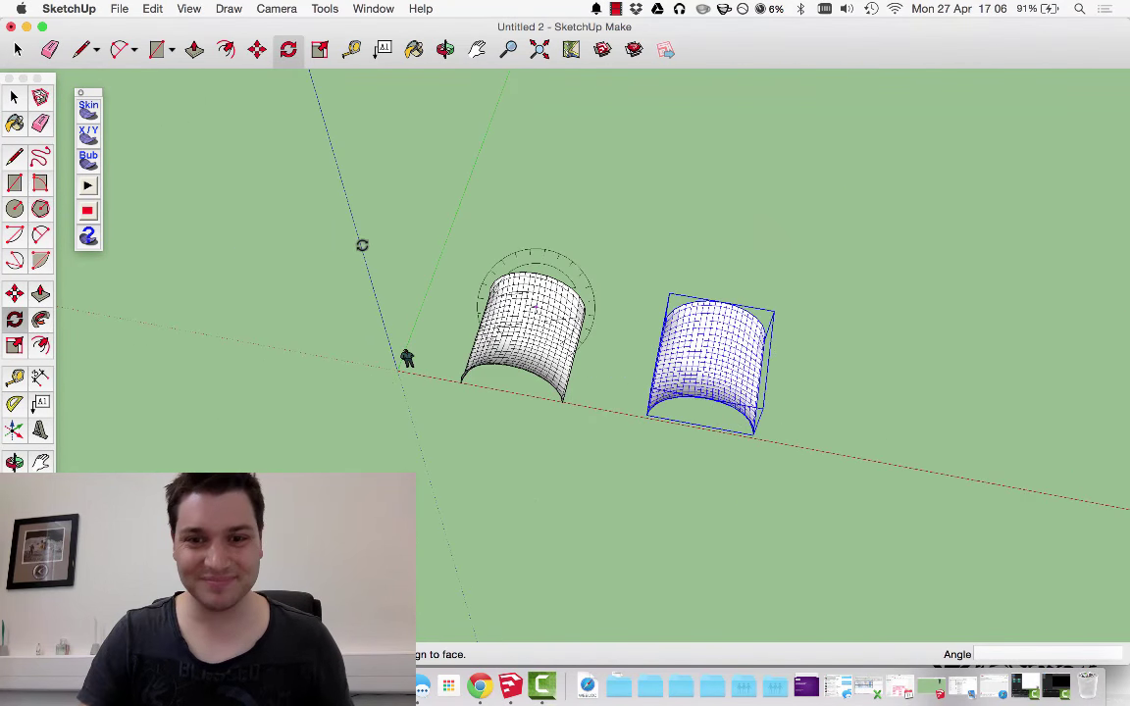
# - Draw a square about 4.06 m wide beyond the copied canopy near the red axis and extrude it about 3.31 m into a box
pyautogui.press('space')
pyautogui.moveTo(686, 476); pyautogui.dragTo(738, 330, button='middle')
pyautogui.scroll(4, 716, 304)
pyautogui.moveTo(704, 280); pyautogui.dragTo(380, 259, button='middle')
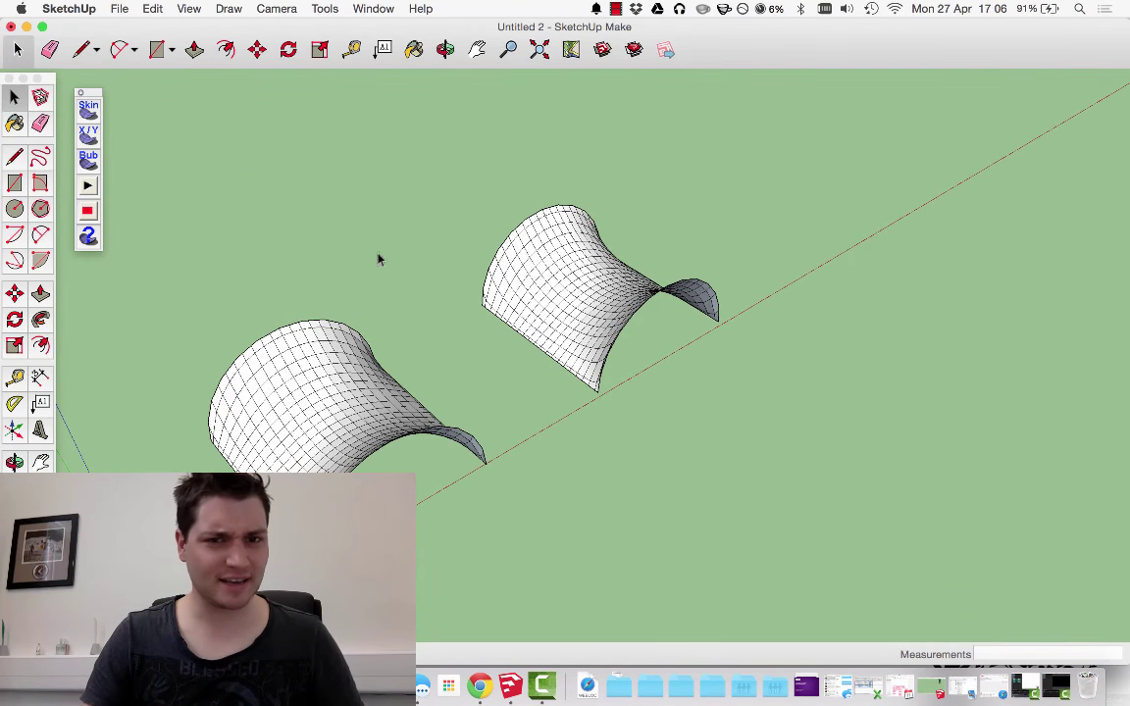
pyautogui.click(15, 184)
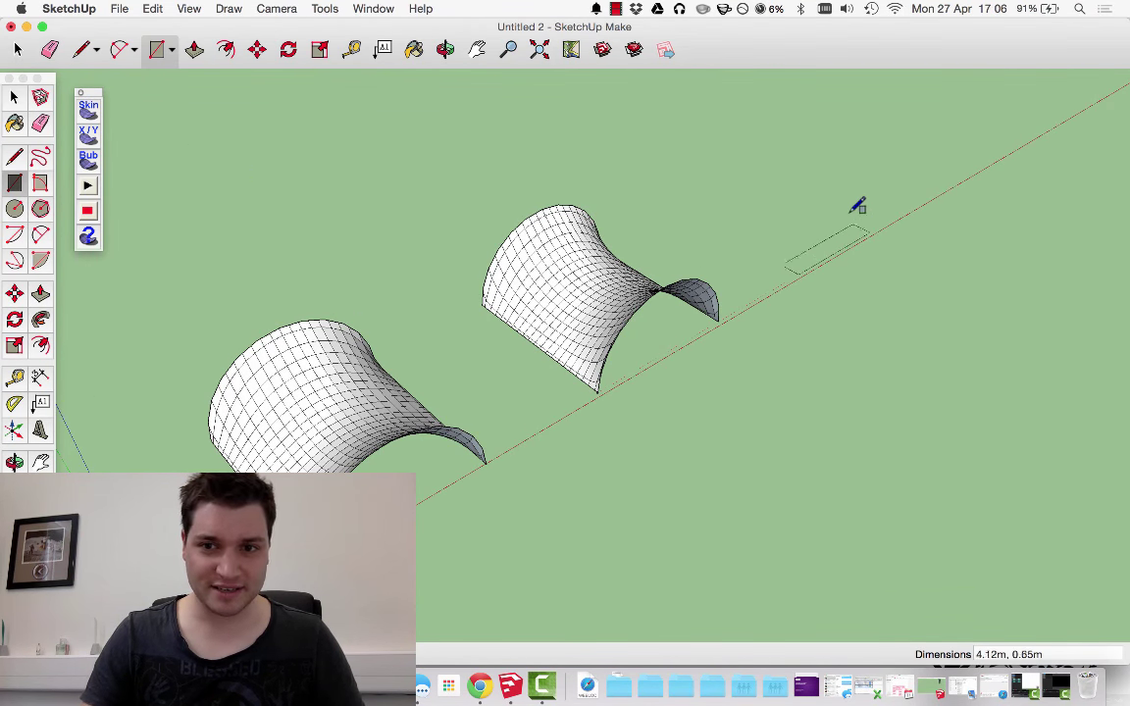
pyautogui.click(789, 188)
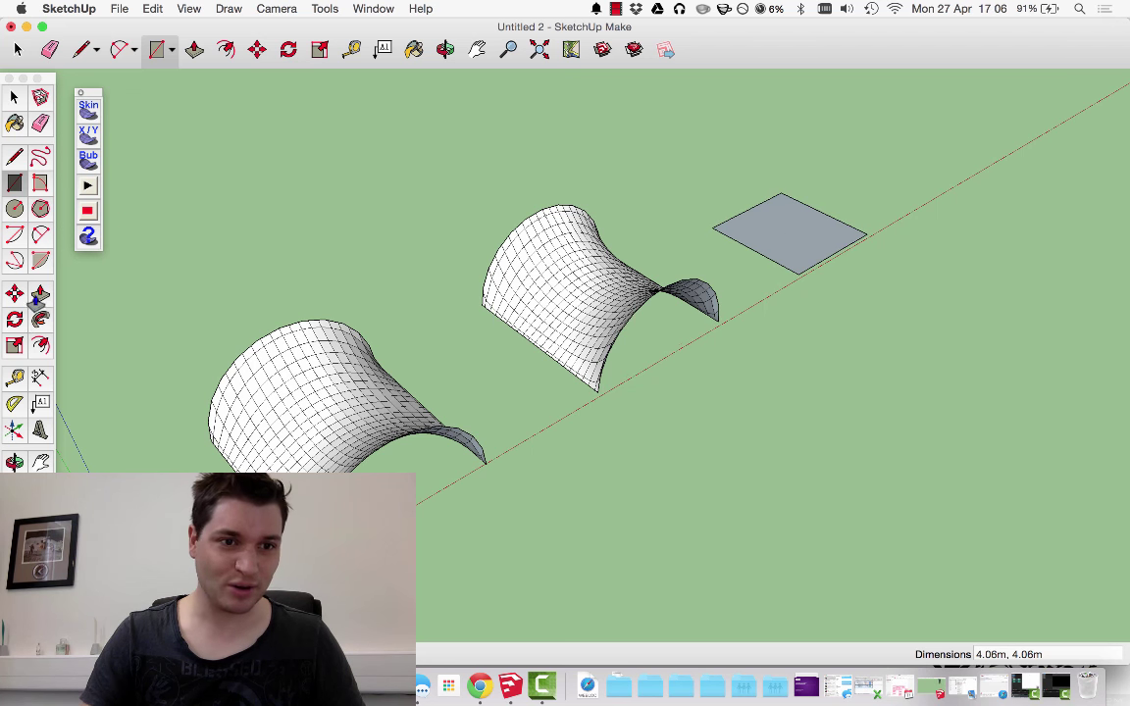
pyautogui.press('p')
pyautogui.click(786, 234)
pyautogui.click(799, 152)
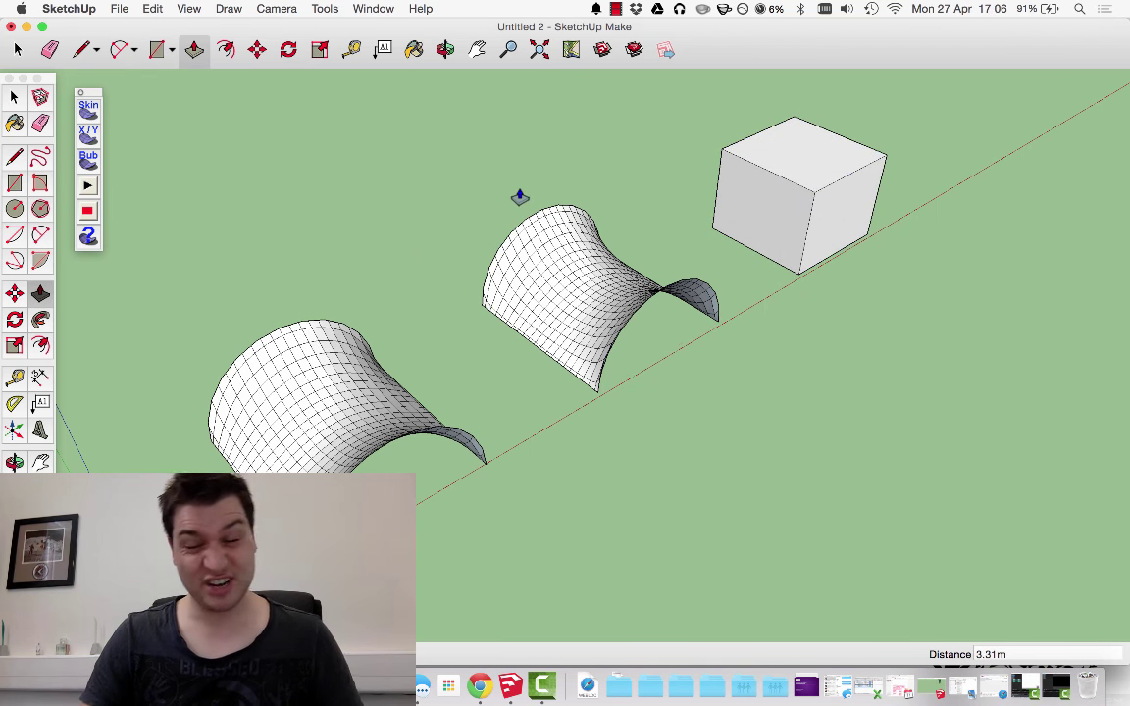
# - Rotate the copied skin 90° upright in the plane of the box's side face and remove its leftover frame edges
pyautogui.click(13, 97)
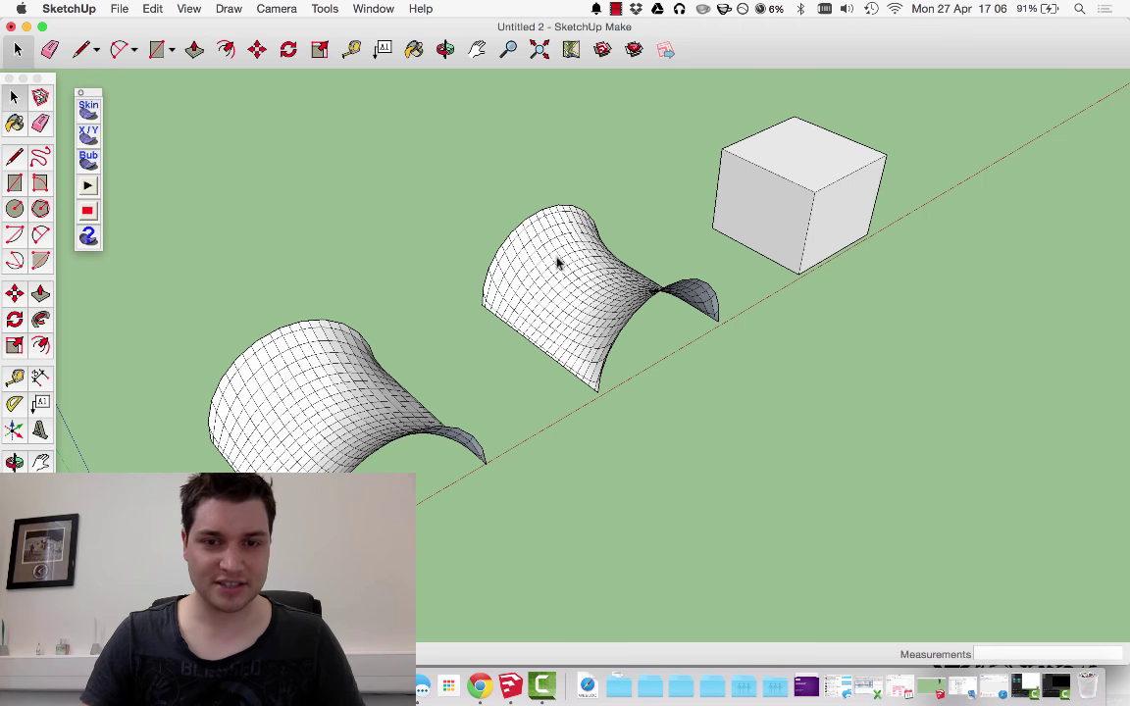
pyautogui.click(15, 318)
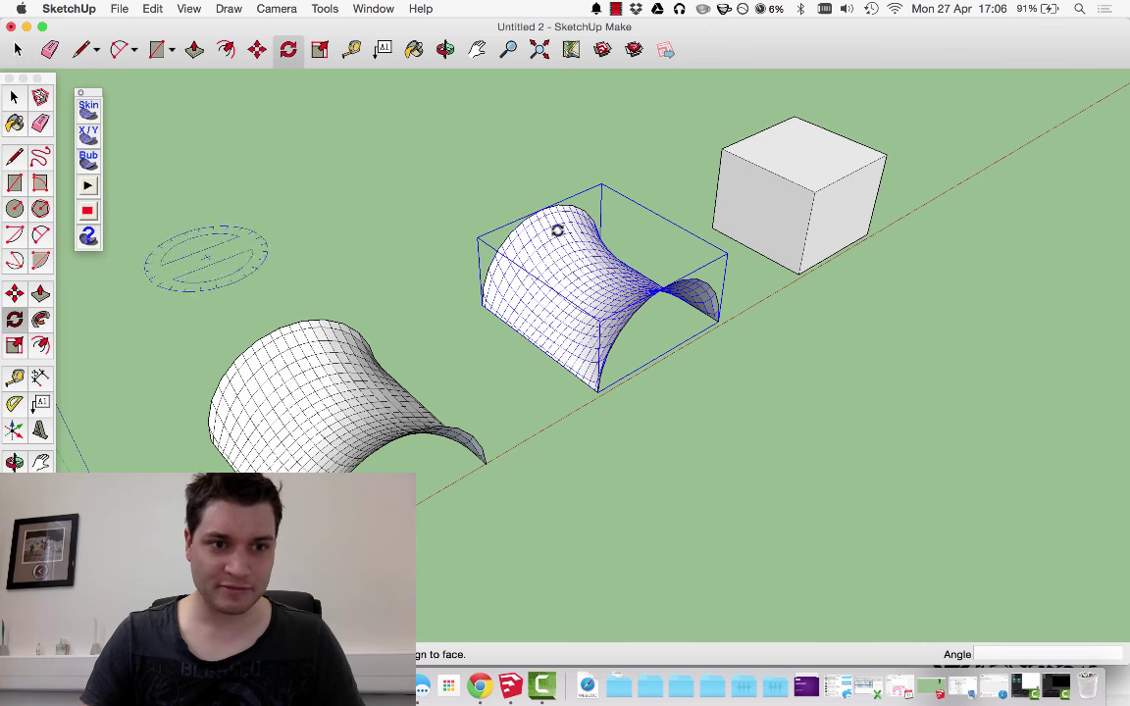
pyautogui.click(734, 200)
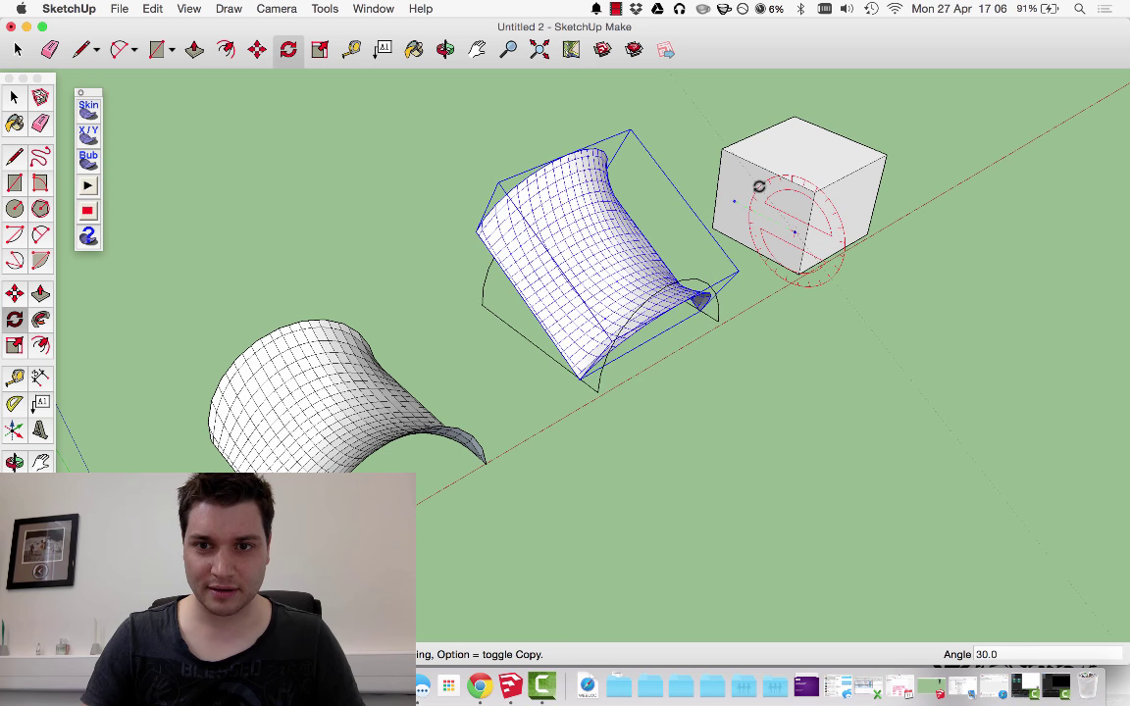
pyautogui.click(758, 187)
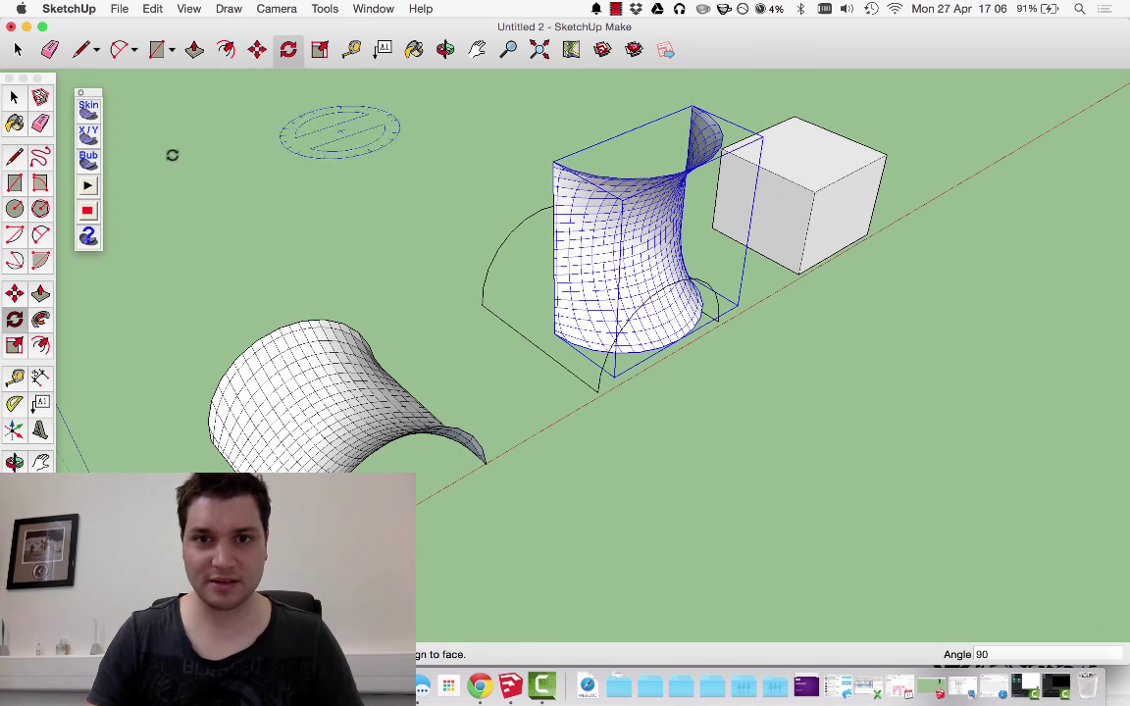
pyautogui.click(14, 97)
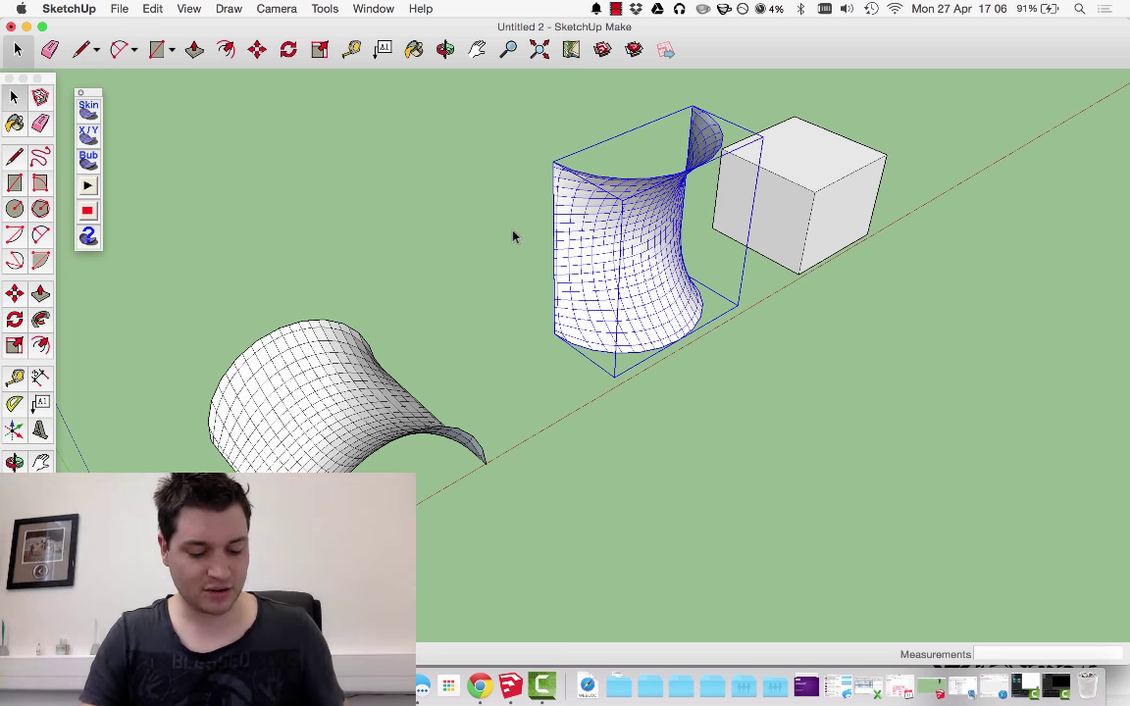
# - Paste another upright skin beside the rotated one and flip it along the group's red, green and blue axes
pyautogui.press('super+v')
pyautogui.rightClick(413, 252)
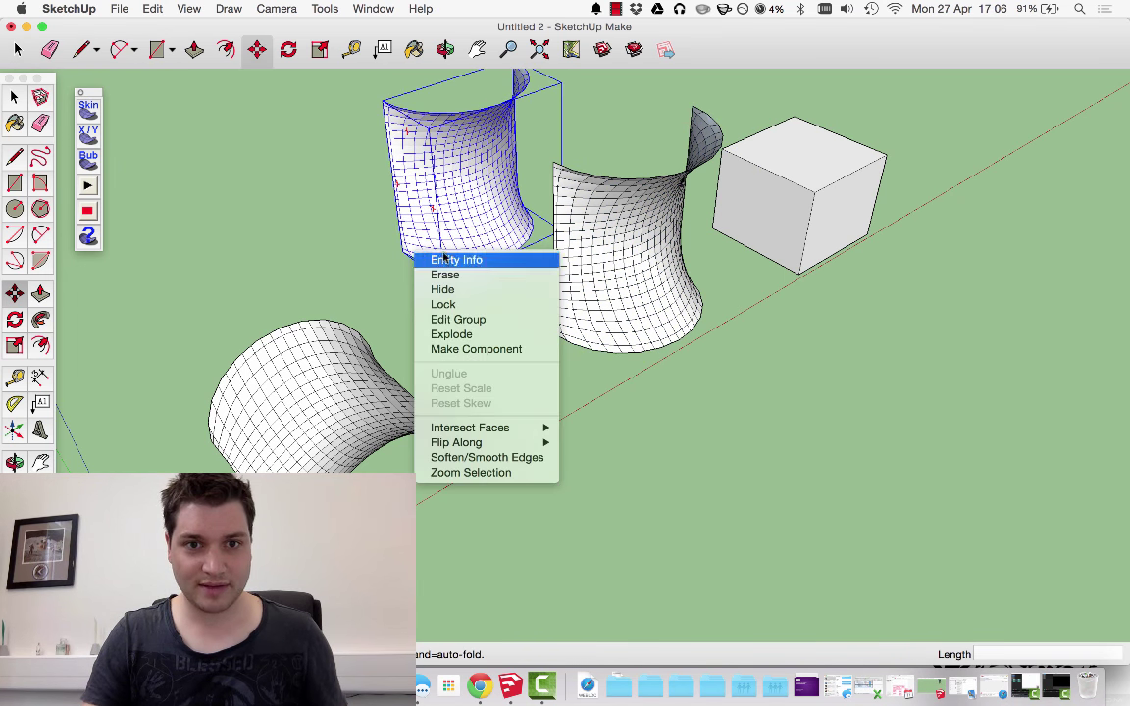
pyautogui.moveTo(534, 442)
pyautogui.click(589, 444)
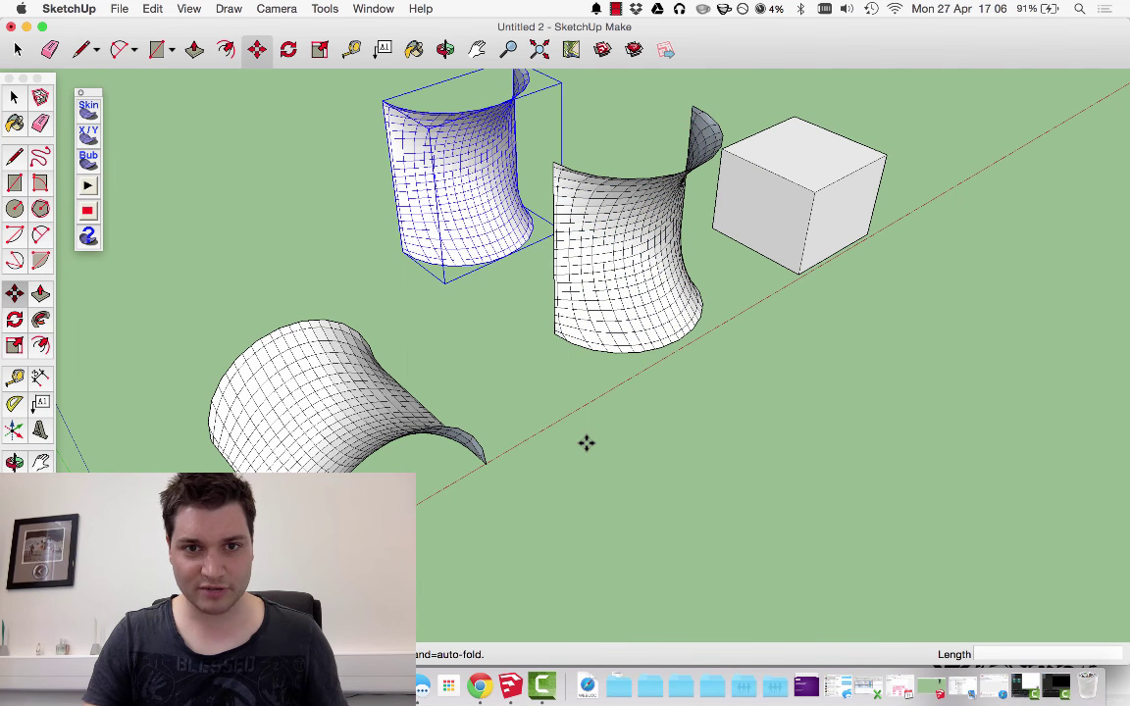
pyautogui.rightClick(422, 229)
pyautogui.moveTo(495, 417)
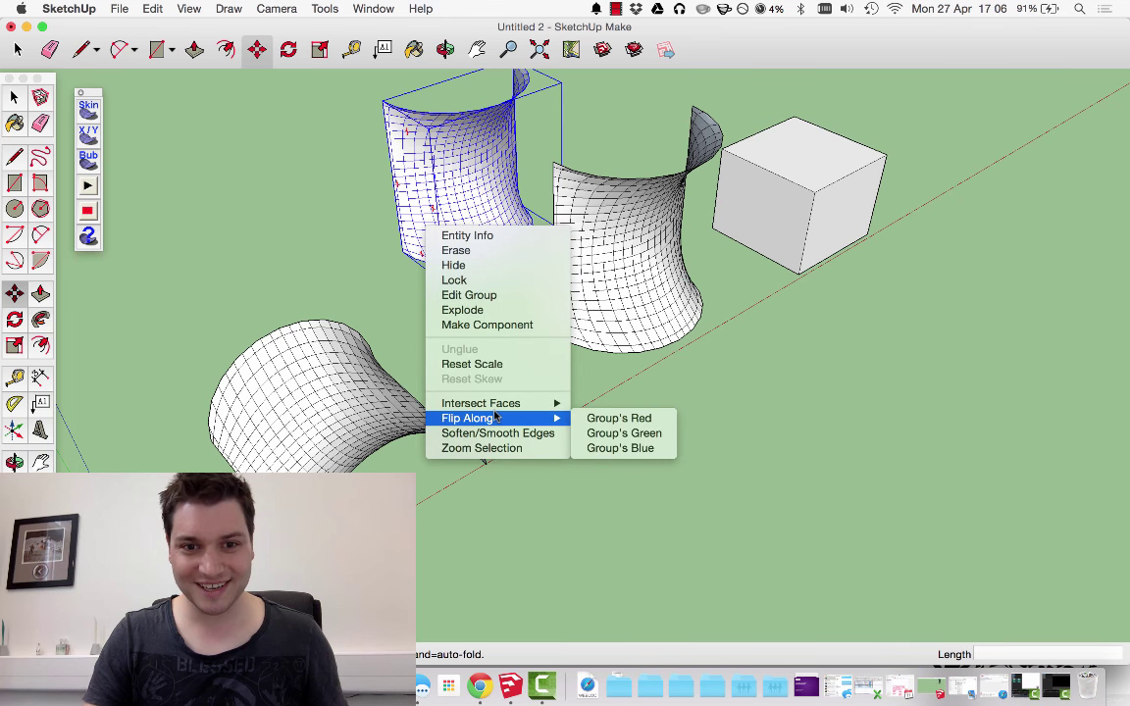
pyautogui.click(620, 432)
pyautogui.rightClick(452, 236)
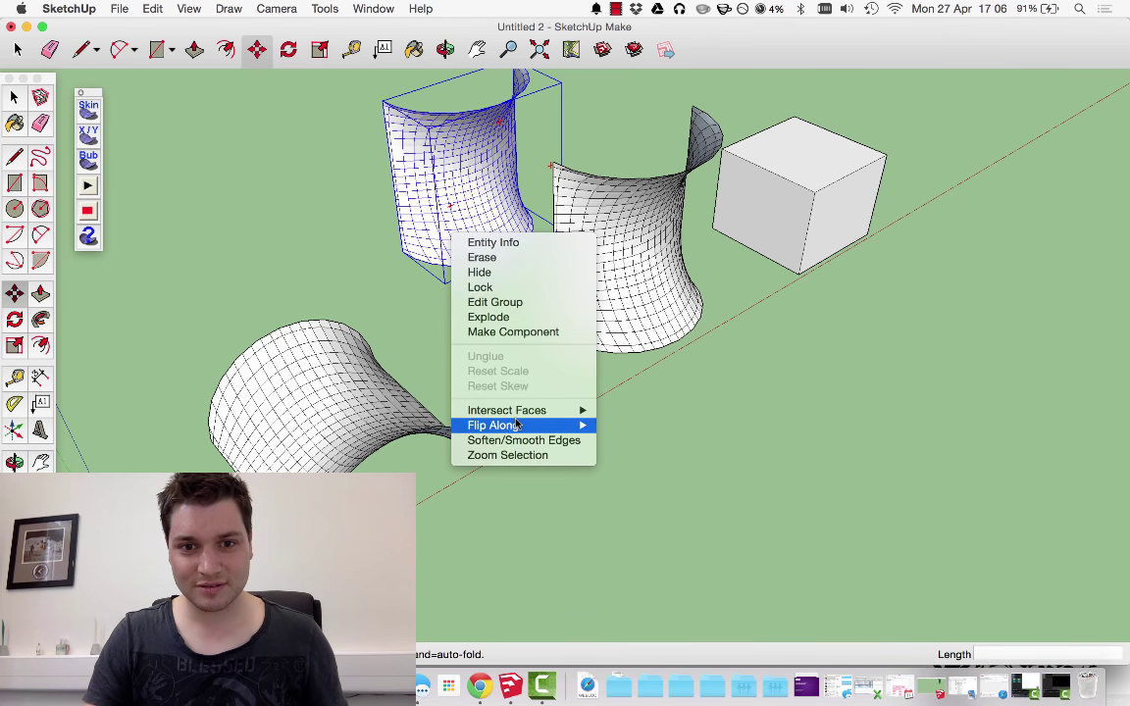
pyautogui.moveTo(517, 424)
pyautogui.click(645, 456)
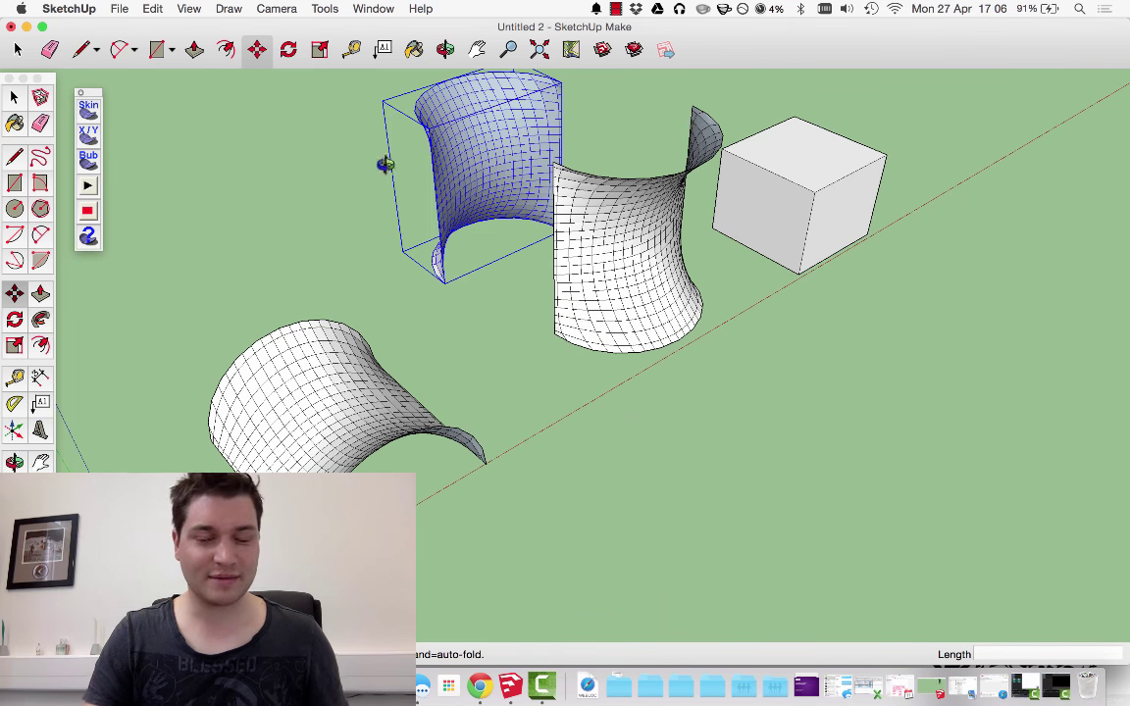
# - Move the flipped skin by its upper corner onto the matching corner of the other upright skin to form a closed tube
pyautogui.moveTo(402, 175); pyautogui.dragTo(84, 175, button='middle')
pyautogui.scroll(4, 322, 106)
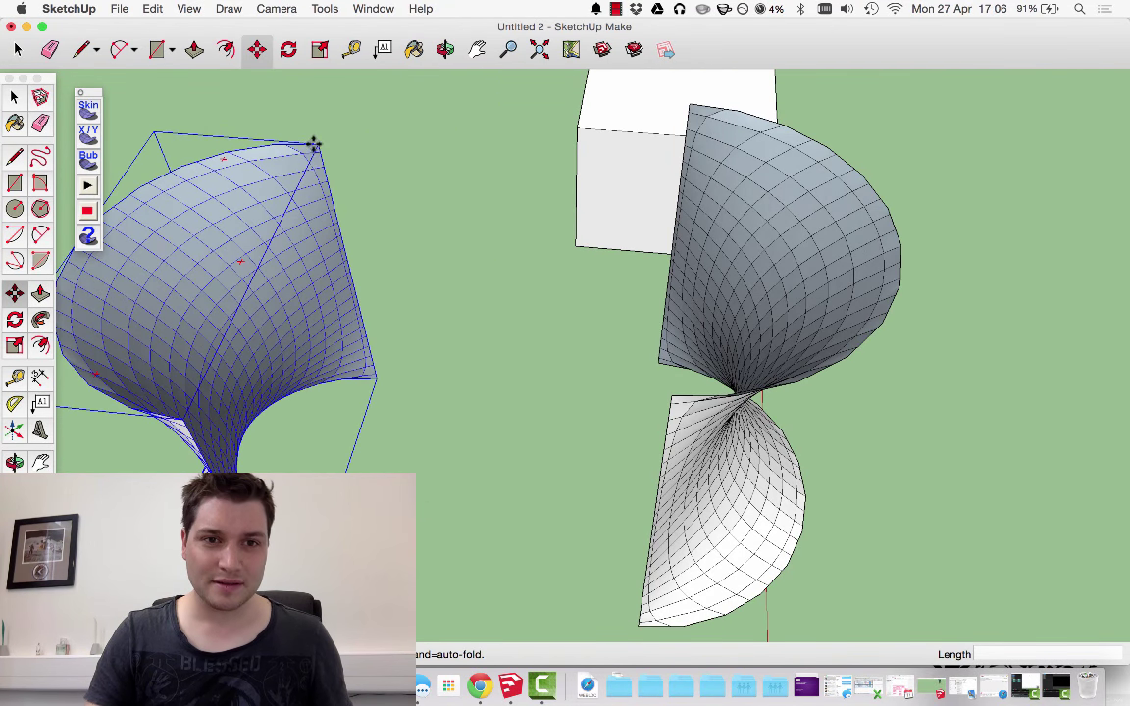
pyautogui.click(318, 144)
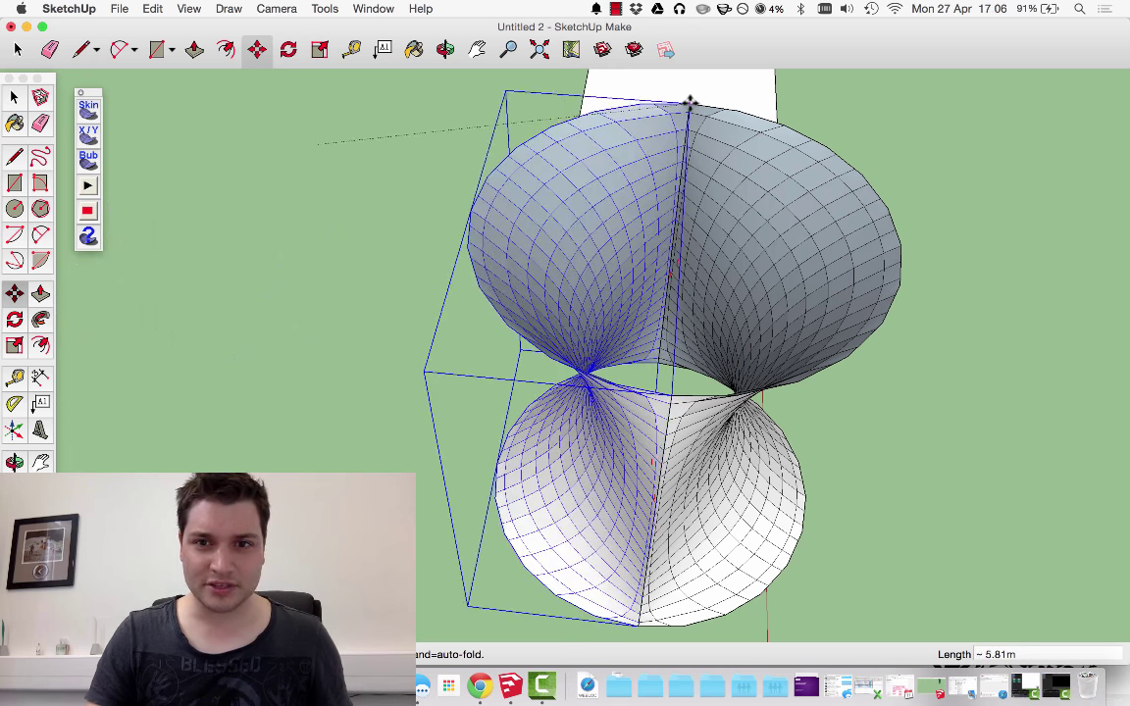
pyautogui.moveTo(704, 283)
pyautogui.mouseDown(button='middle')
pyautogui.moveTo(812, 257)
pyautogui.moveTo(618, 247)
pyautogui.moveTo(498, 368)
pyautogui.moveTo(625, 314)
pyautogui.moveTo(845, 328)
pyautogui.moveTo(637, 441)
pyautogui.moveTo(597, 433)
pyautogui.moveTo(549, 526)
pyautogui.moveTo(441, 272)
pyautogui.moveTo(499, 507)
pyautogui.moveTo(441, 224)
pyautogui.moveTo(459, 380)
pyautogui.moveTo(543, 525)
pyautogui.moveTo(505, 411)
pyautogui.moveTo(568, 391)
pyautogui.moveTo(714, 449)
pyautogui.moveTo(706, 466)
pyautogui.moveTo(675, 467)
pyautogui.moveTo(517, 371)
pyautogui.mouseUp(button='middle')
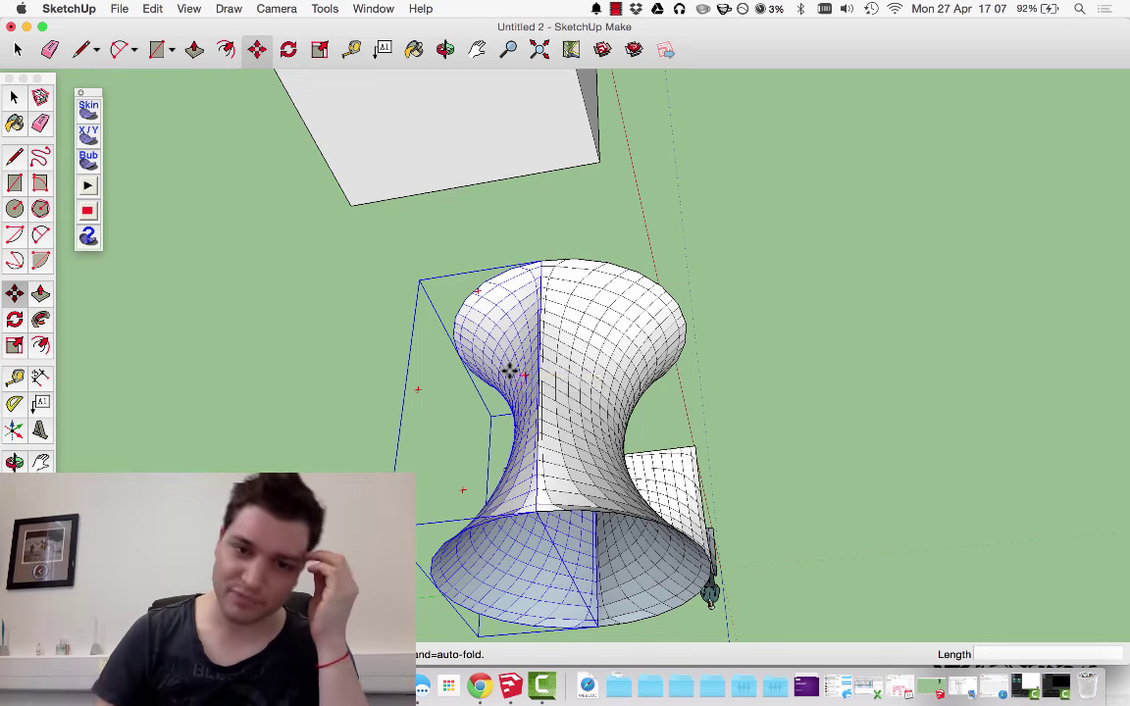
pyautogui.moveTo(491, 366)
pyautogui.mouseDown(button='middle')
pyautogui.moveTo(512, 379)
pyautogui.moveTo(510, 589)
pyautogui.moveTo(637, 376)
pyautogui.moveTo(422, 485)
pyautogui.moveTo(412, 422)
pyautogui.mouseUp(button='middle')
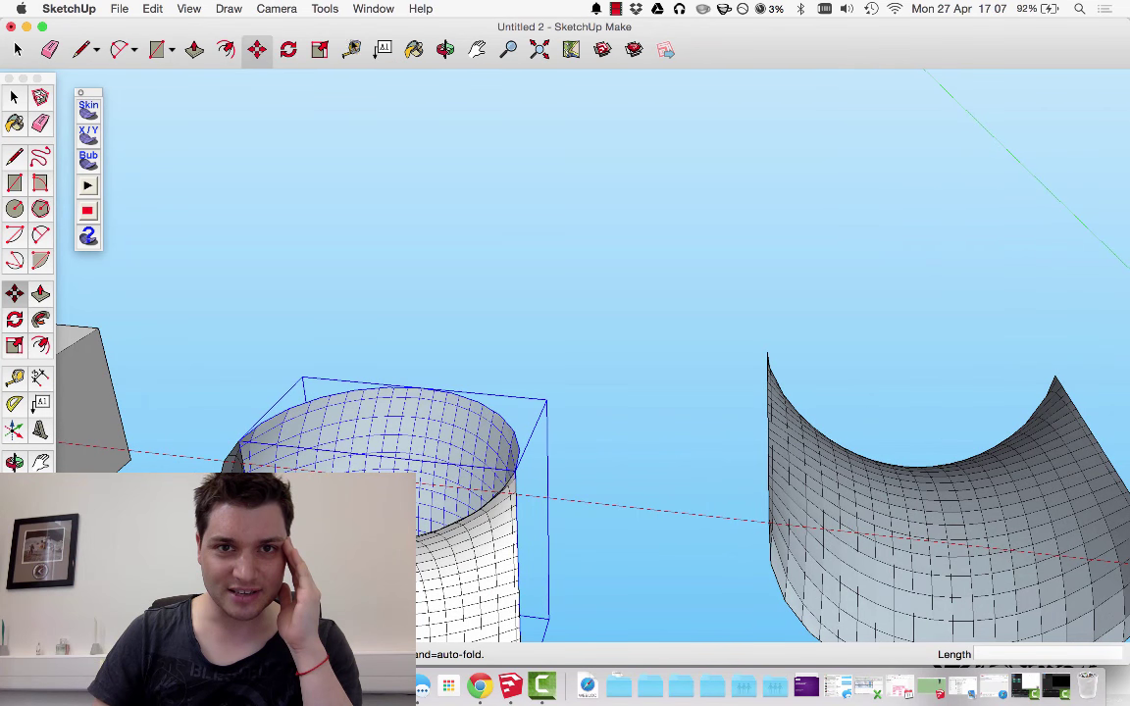
pyautogui.moveTo(402, 354)
pyautogui.mouseDown(button='middle')
pyautogui.moveTo(383, 151)
pyautogui.moveTo(323, 464)
pyautogui.moveTo(398, 175)
pyautogui.moveTo(482, 156)
pyautogui.mouseUp(button='middle')
pyautogui.scroll(-3, 608, 446)
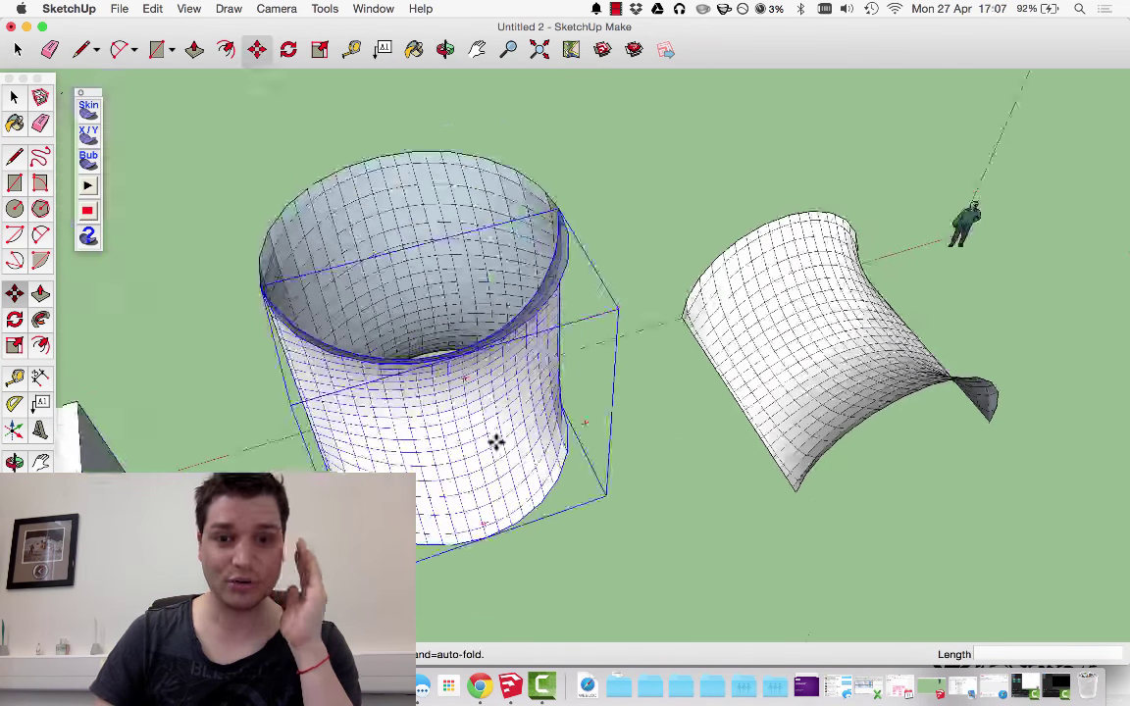
pyautogui.moveTo(494, 439)
pyautogui.mouseDown(button='middle')
pyautogui.moveTo(746, 316)
pyautogui.moveTo(895, 353)
pyautogui.moveTo(388, 393)
pyautogui.moveTo(561, 382)
pyautogui.moveTo(725, 403)
pyautogui.moveTo(860, 403)
pyautogui.moveTo(570, 436)
pyautogui.moveTo(499, 391)
pyautogui.mouseUp(button='middle')
# - Select both joined upright skins and delete them, keeping the original canopy and the box
pyautogui.click(18, 98)
pyautogui.click(230, 148)
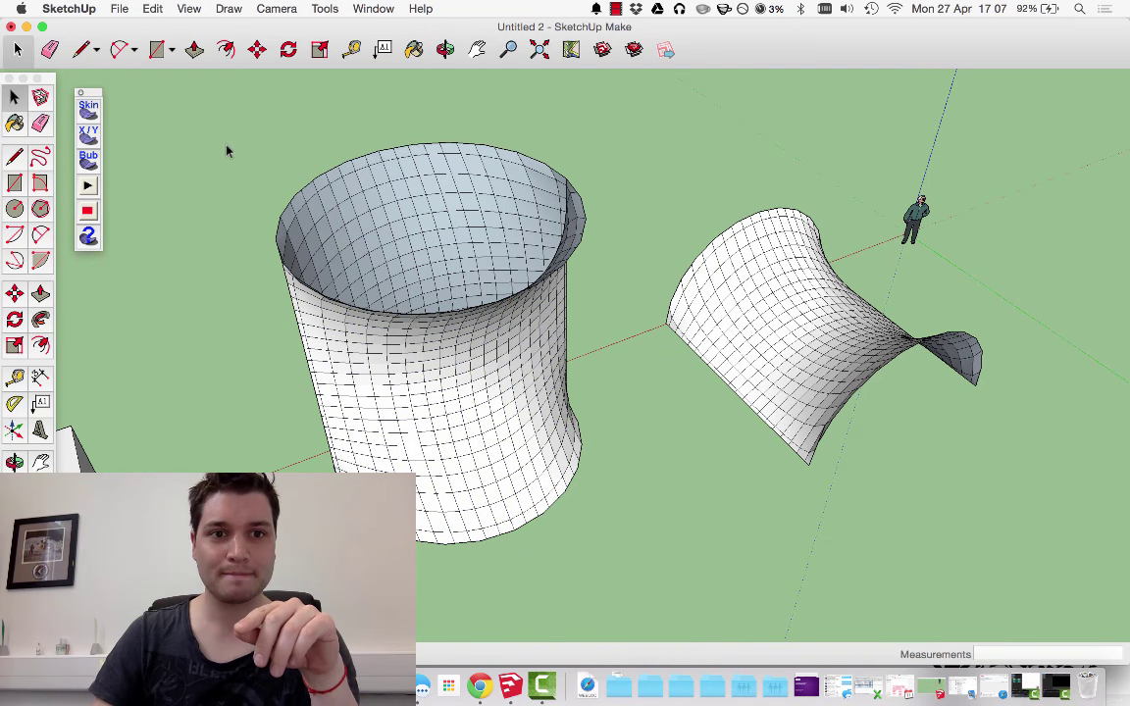
pyautogui.moveTo(605, 602); pyautogui.dragTo(635, 584)
pyautogui.press('Delete')
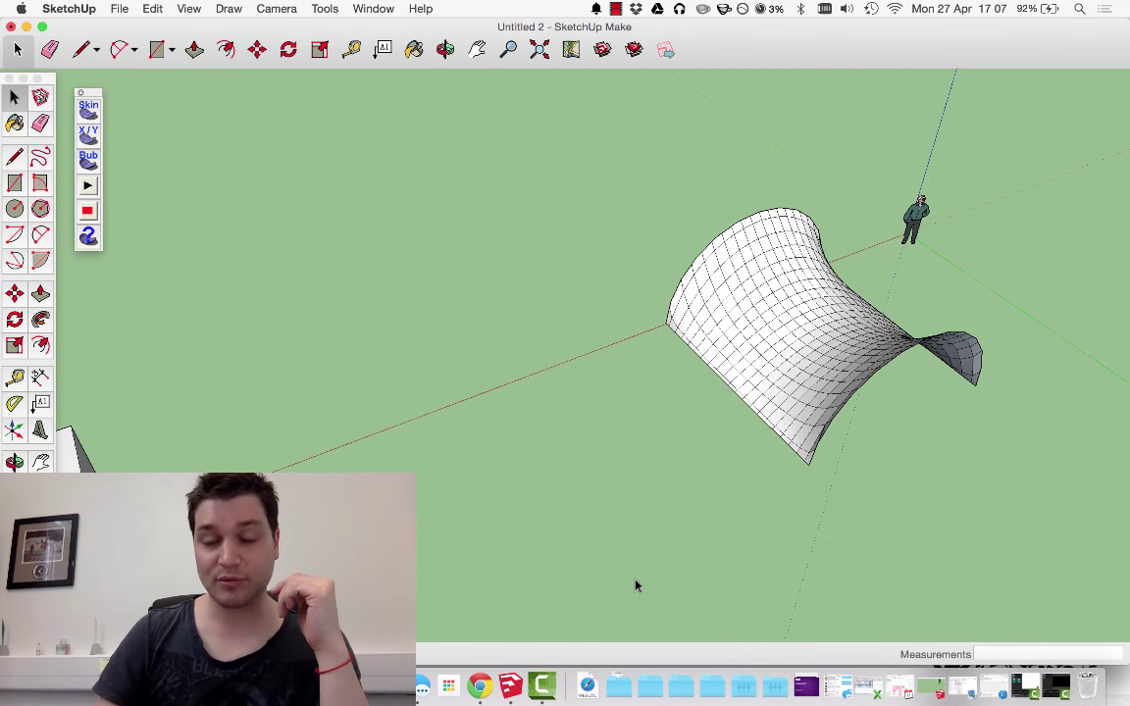
# - Select the original canopy's skin and generate a soap bubble from it with a pressure of 50
pyautogui.moveTo(635, 584); pyautogui.dragTo(505, 382, button='middle')
pyautogui.press('space')
pyautogui.click(528, 238)
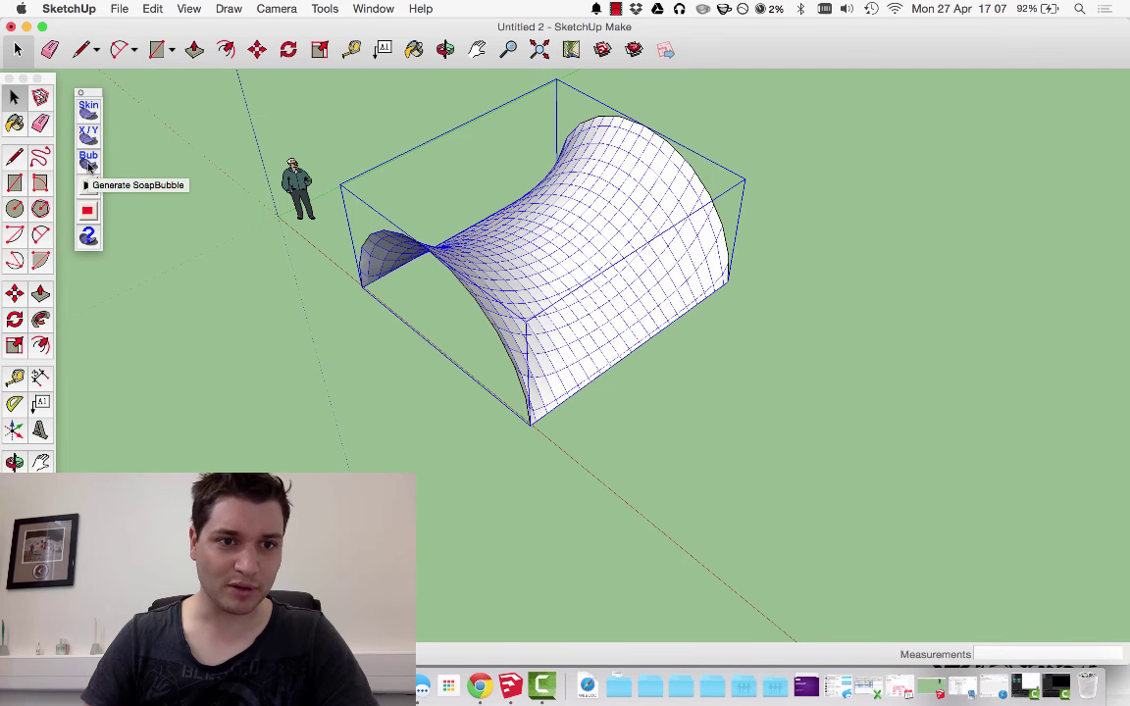
pyautogui.click(88, 164)
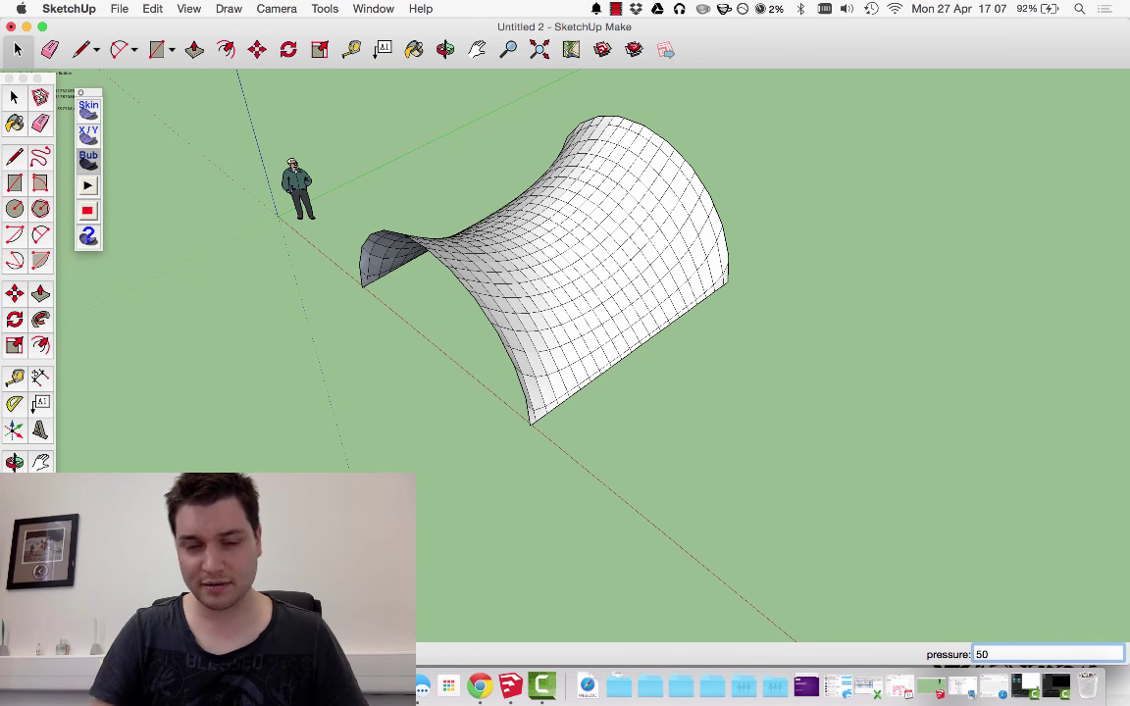
pyautogui.press('Return')
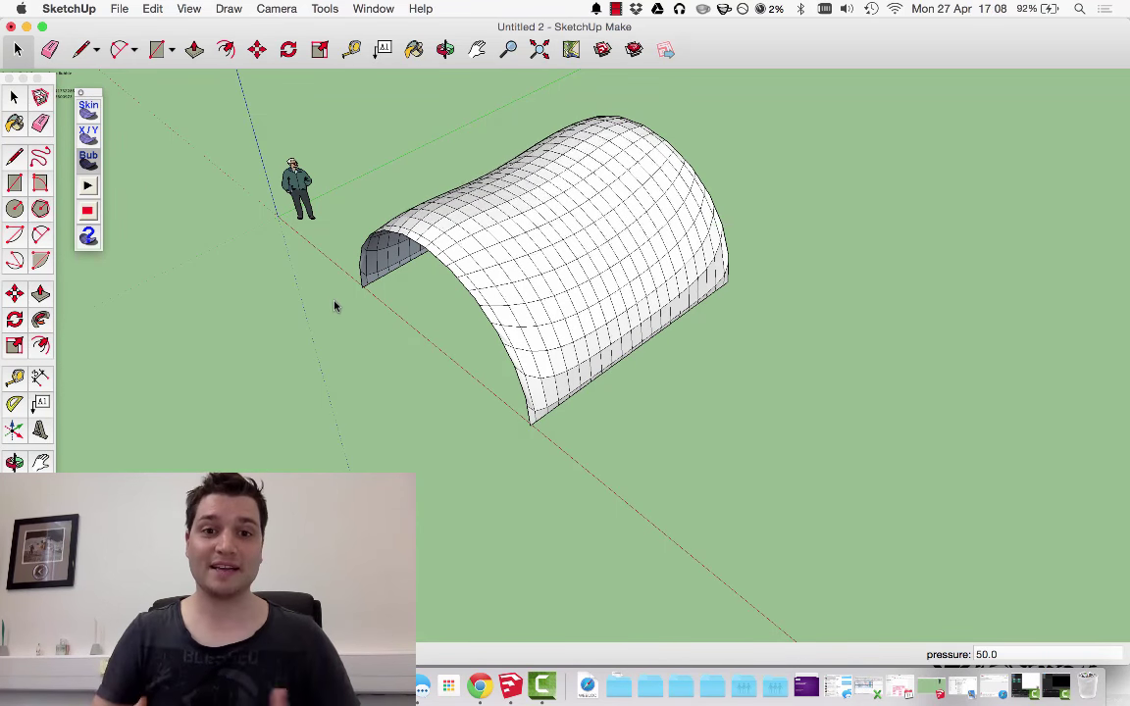
# - Inflate the canopy's soap bubble further with a pressure of 100
pyautogui.moveTo(520, 416); pyautogui.dragTo(479, 360, button='middle')
pyautogui.click(16, 99)
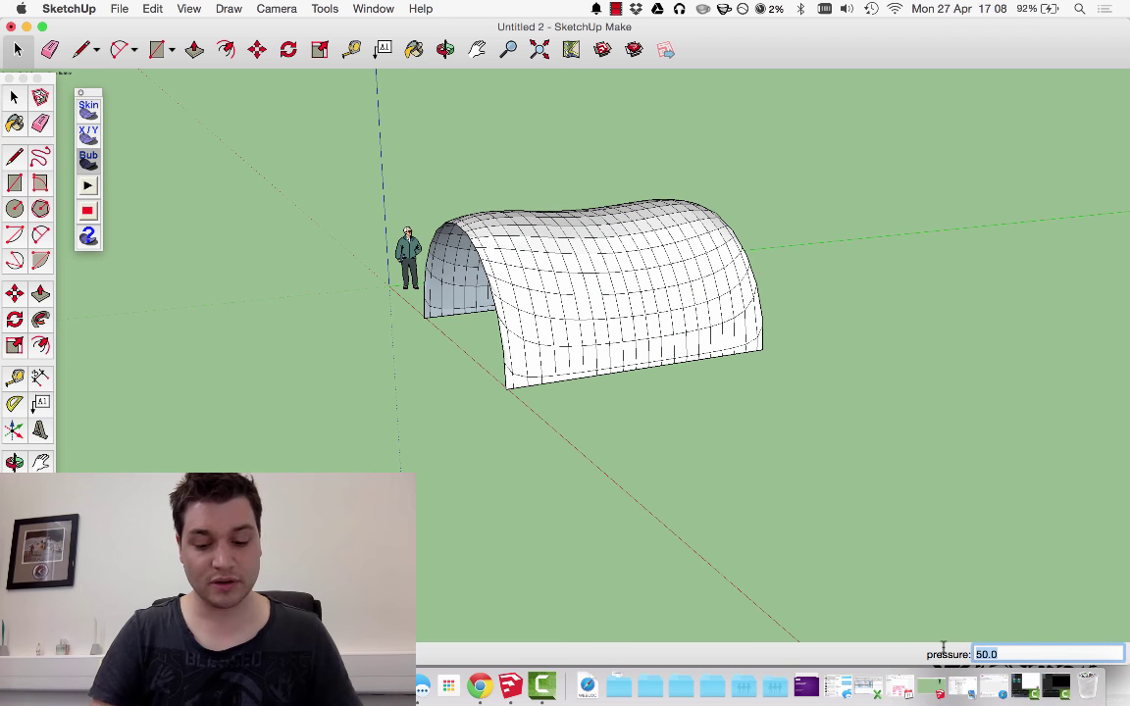
pyautogui.press('Return')
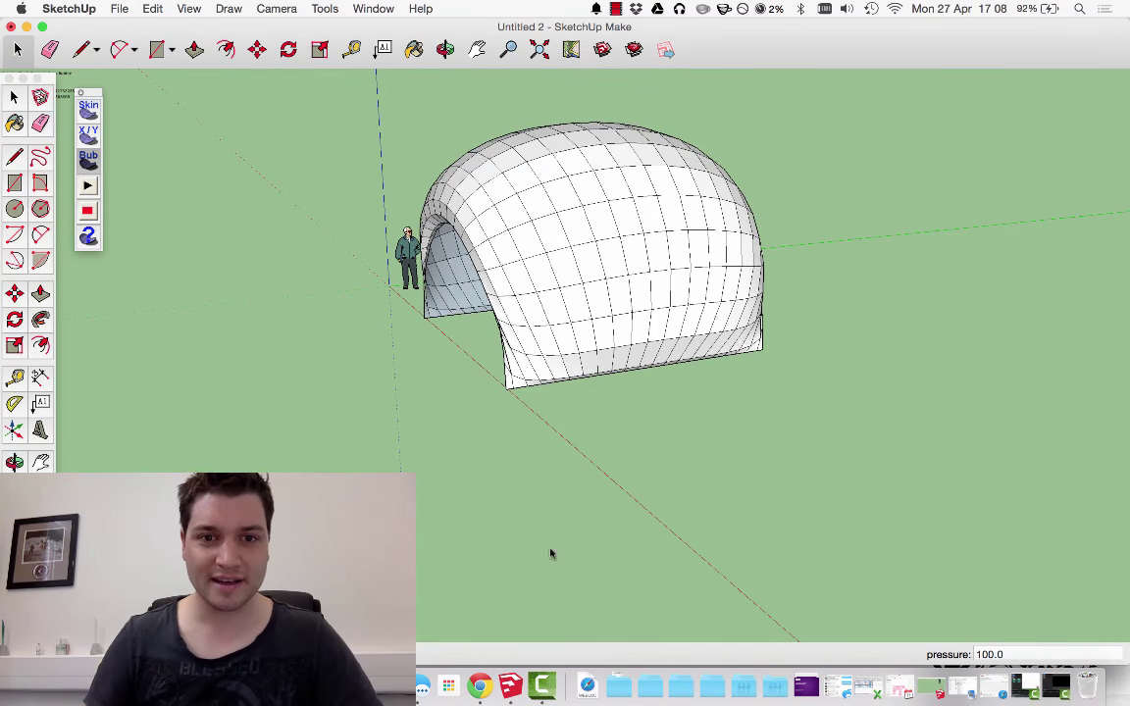
# - Apply a pressure of 80 to the inflated canopy's soap bubble
pyautogui.moveTo(382, 281); pyautogui.dragTo(412, 409, button='middle')
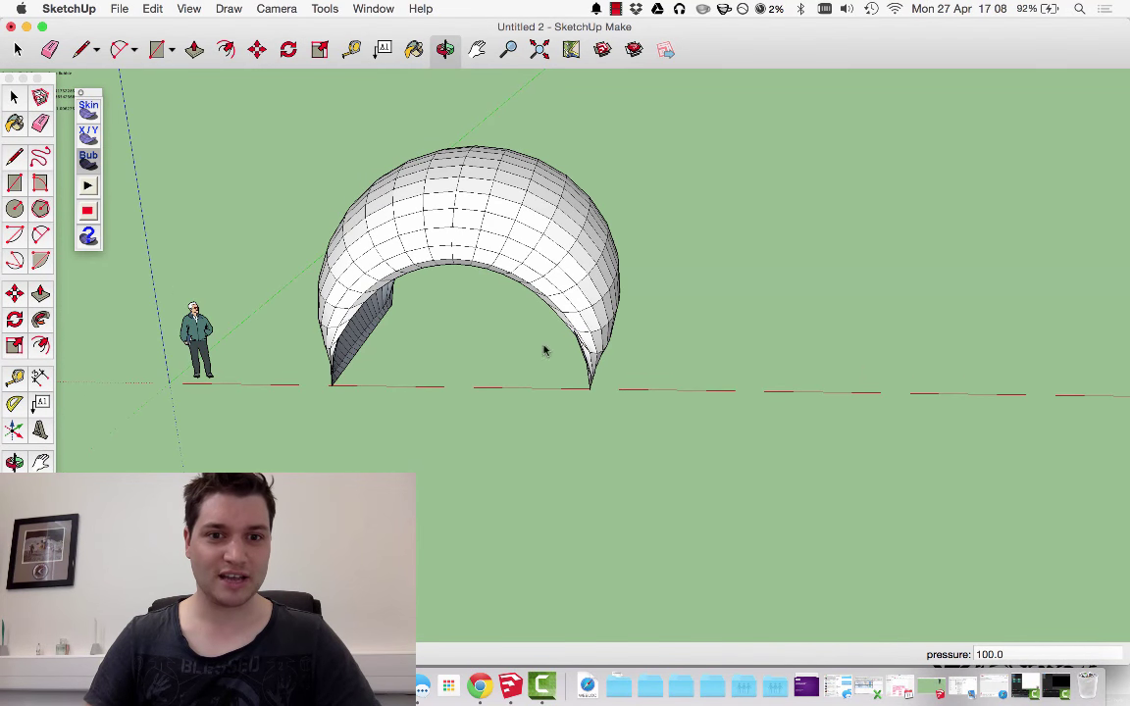
pyautogui.scroll(5, 464, 330)
pyautogui.moveTo(479, 355)
pyautogui.mouseDown(button='middle')
pyautogui.moveTo(366, 169)
pyautogui.moveTo(141, 129)
pyautogui.moveTo(474, 350)
pyautogui.moveTo(597, 512)
pyautogui.moveTo(560, 436)
pyautogui.moveTo(484, 383)
pyautogui.moveTo(552, 444)
pyautogui.moveTo(528, 415)
pyautogui.mouseUp(button='middle')
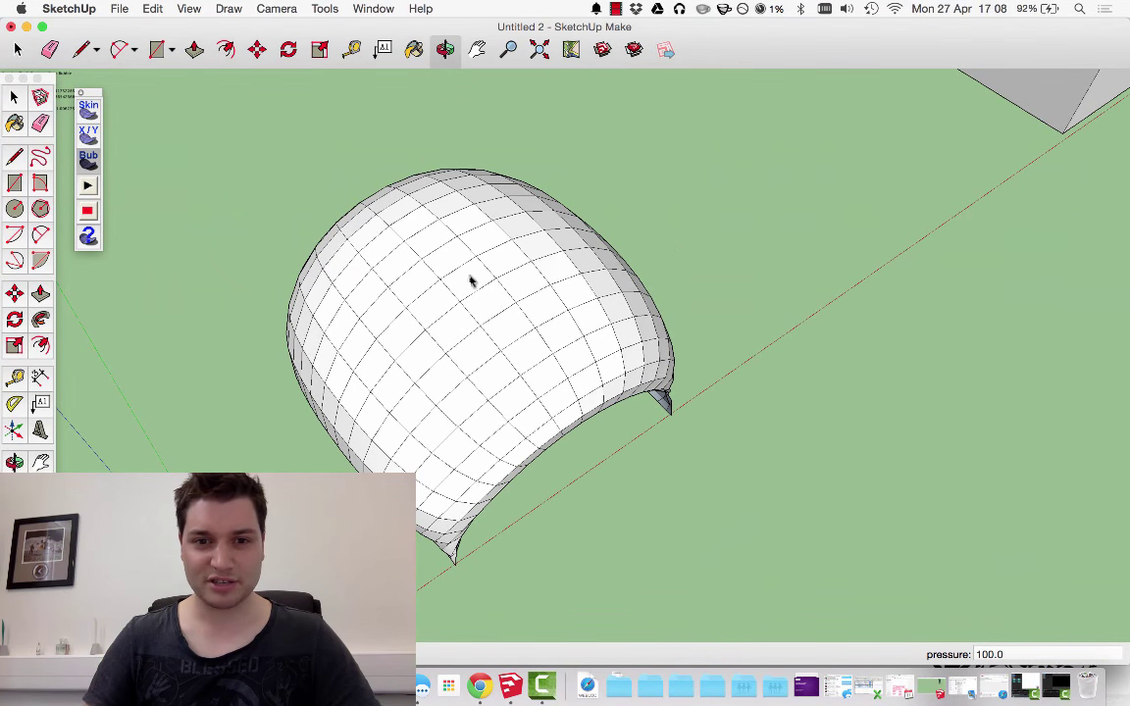
pyautogui.click(1030, 652)
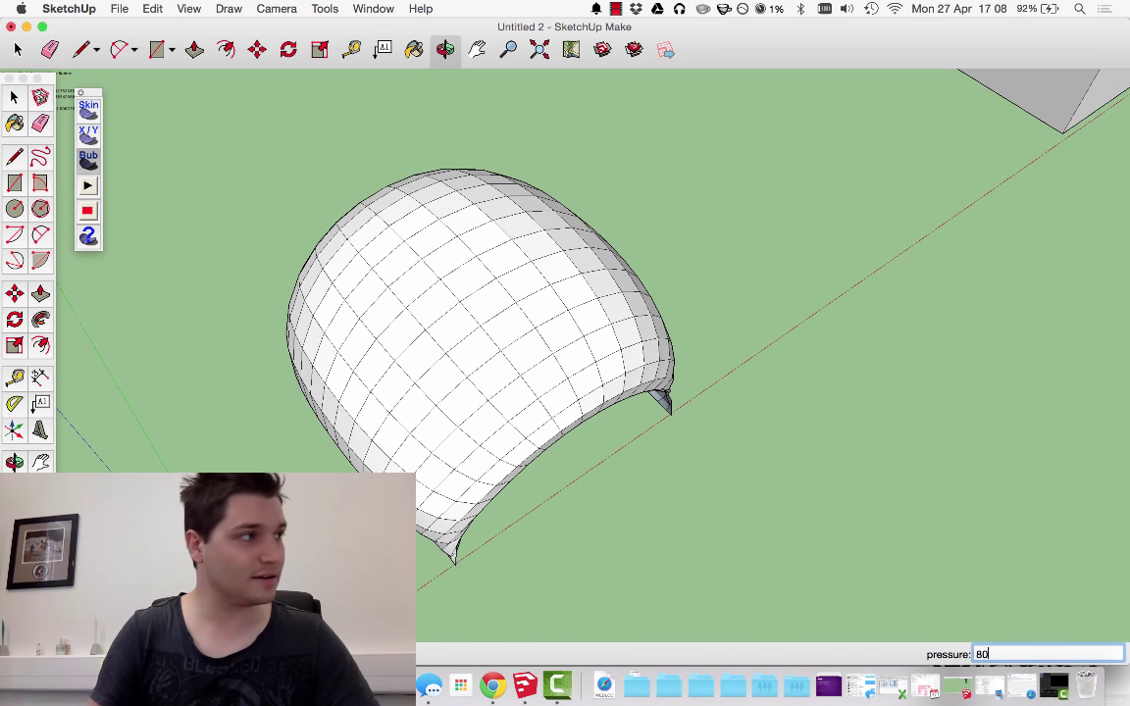
pyautogui.press('Return')
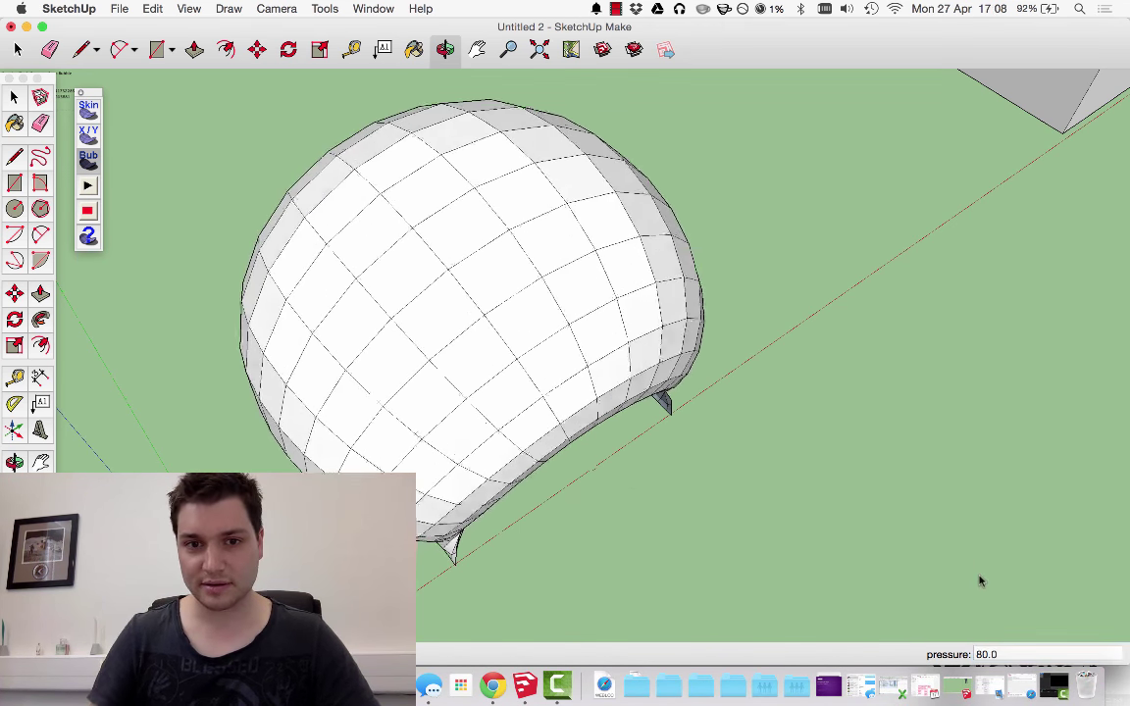
# - Apply a negative bubble pressure of -80 to the inflated canopy and inspect the deformed skin
pyautogui.moveTo(821, 560); pyautogui.dragTo(504, 345, button='middle')
pyautogui.click(1016, 653)
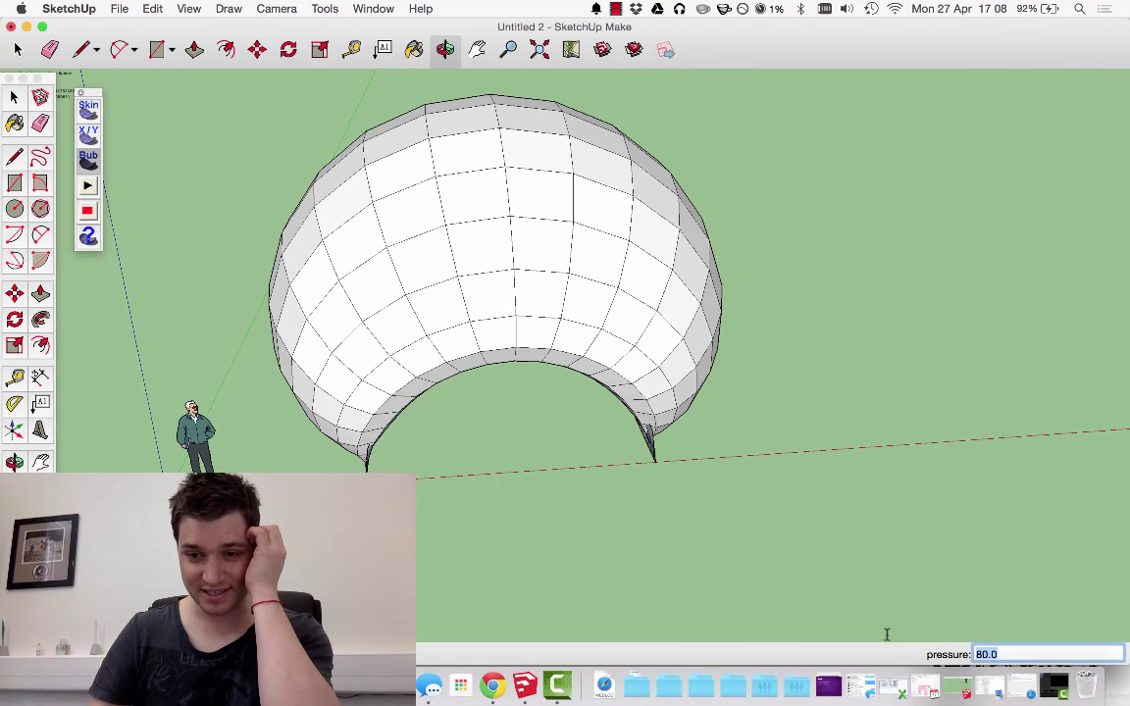
pyautogui.press('BackSpace')
pyautogui.write('-')
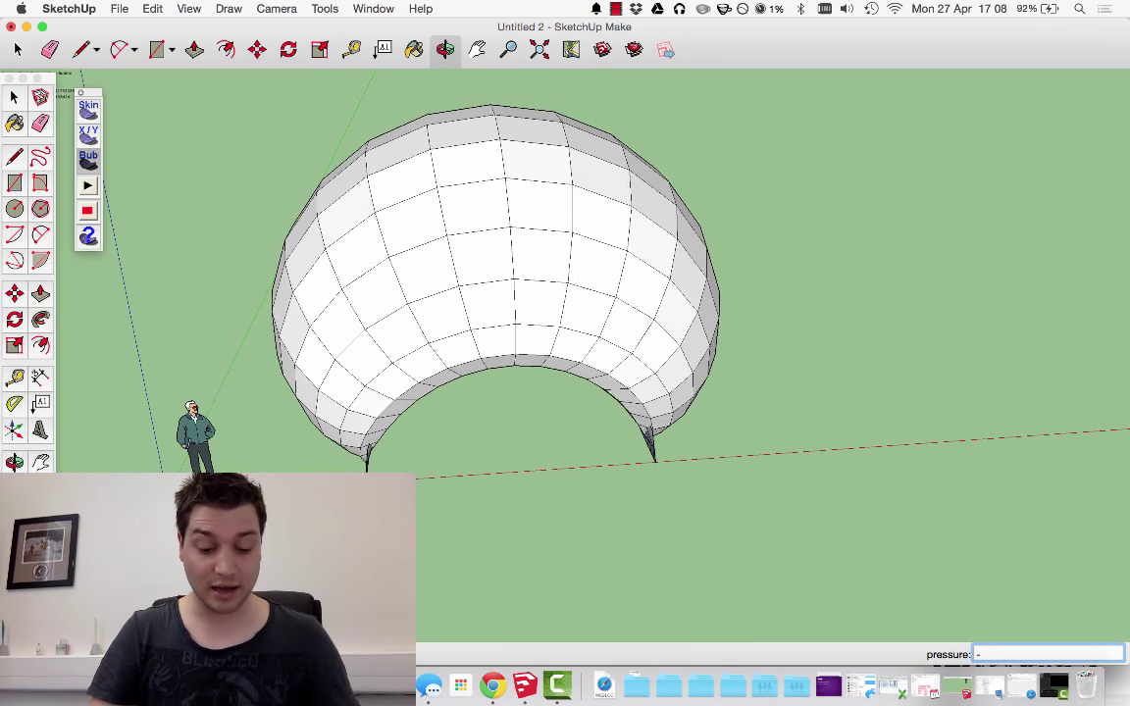
pyautogui.write('80')
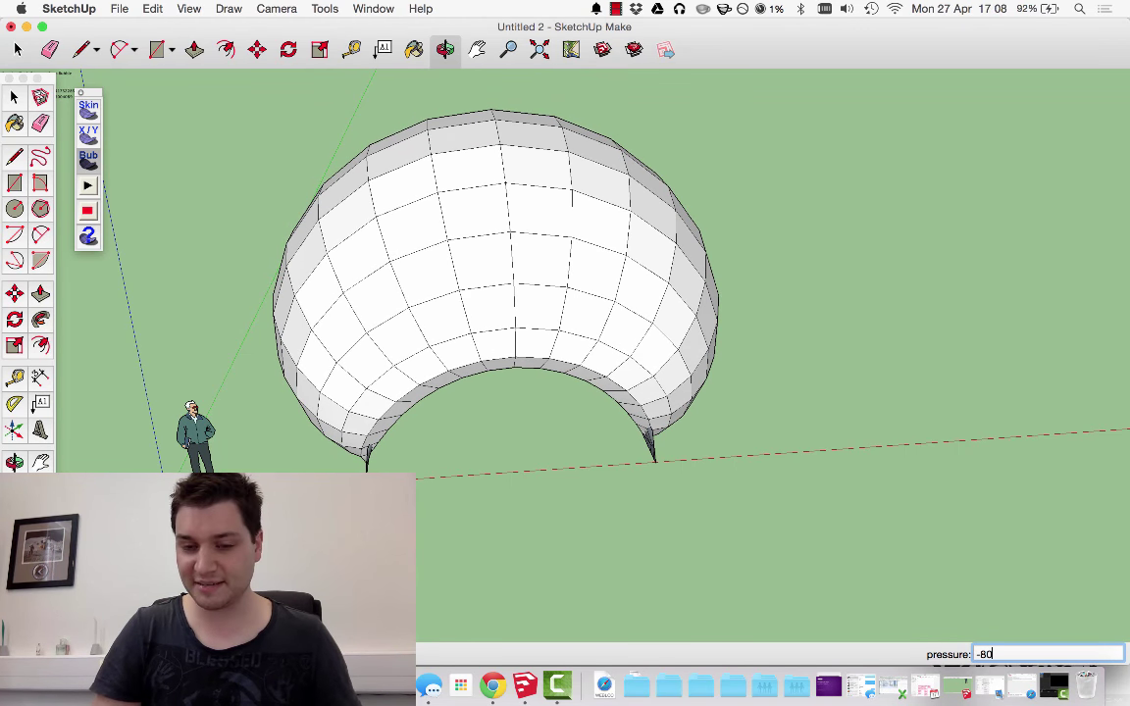
pyautogui.press('Return')
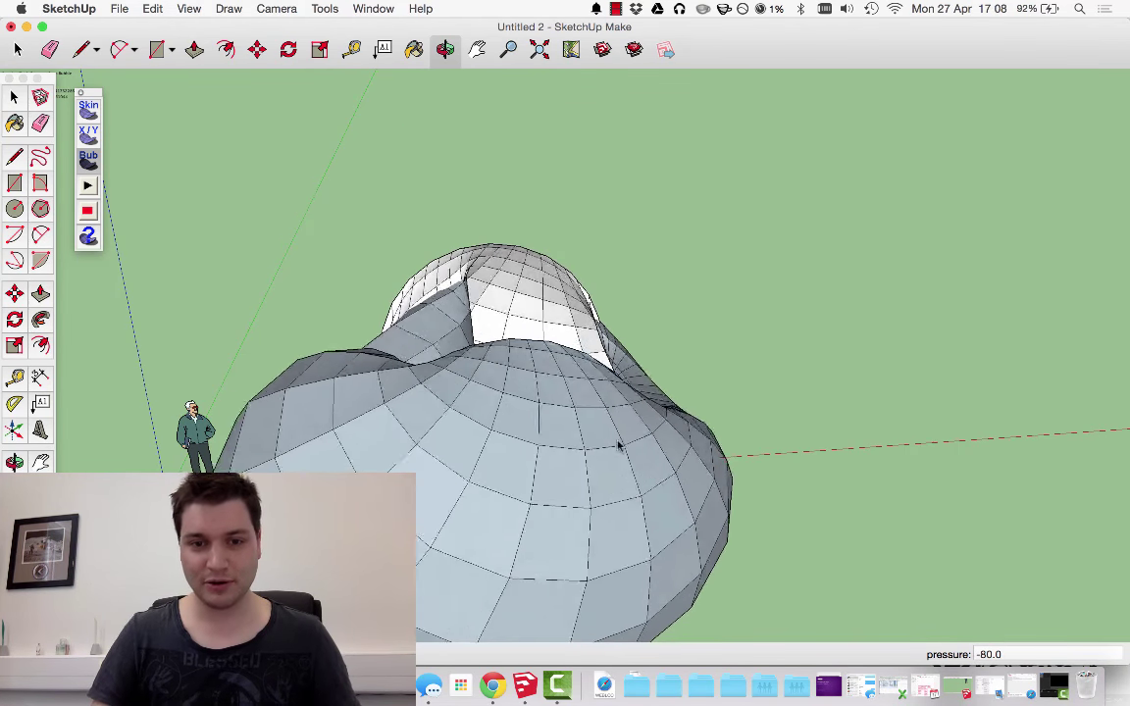
pyautogui.moveTo(582, 433); pyautogui.dragTo(818, 460, button='middle')
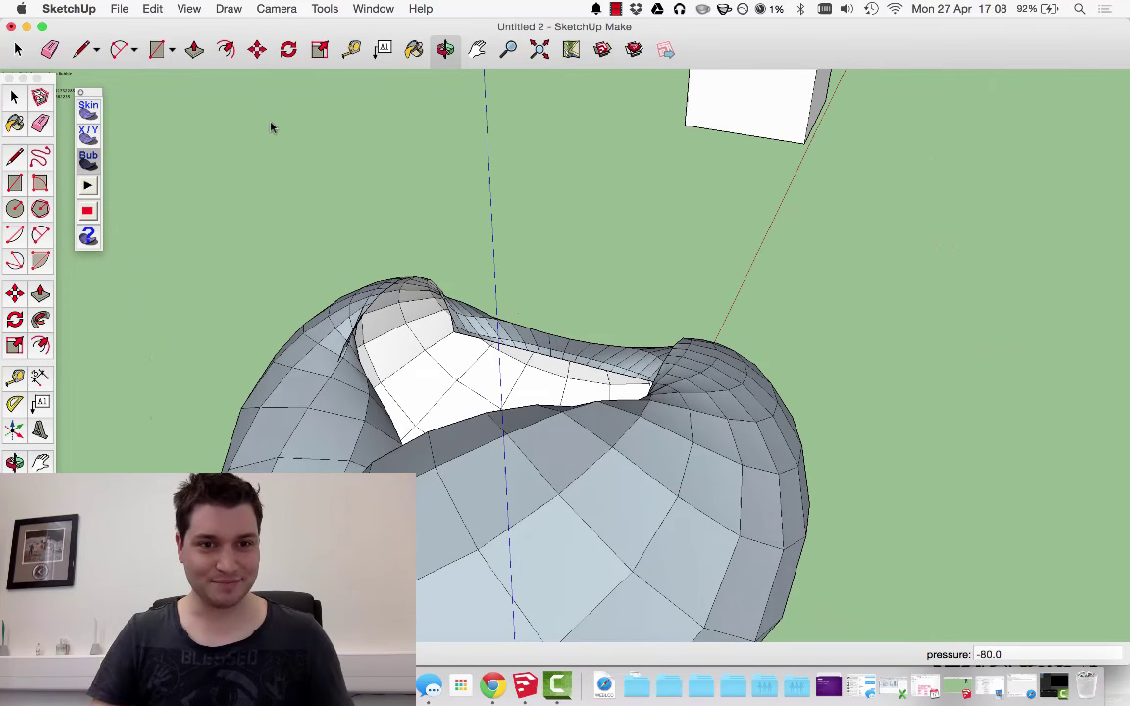
pyautogui.moveTo(597, 229); pyautogui.dragTo(513, 389, button='middle')
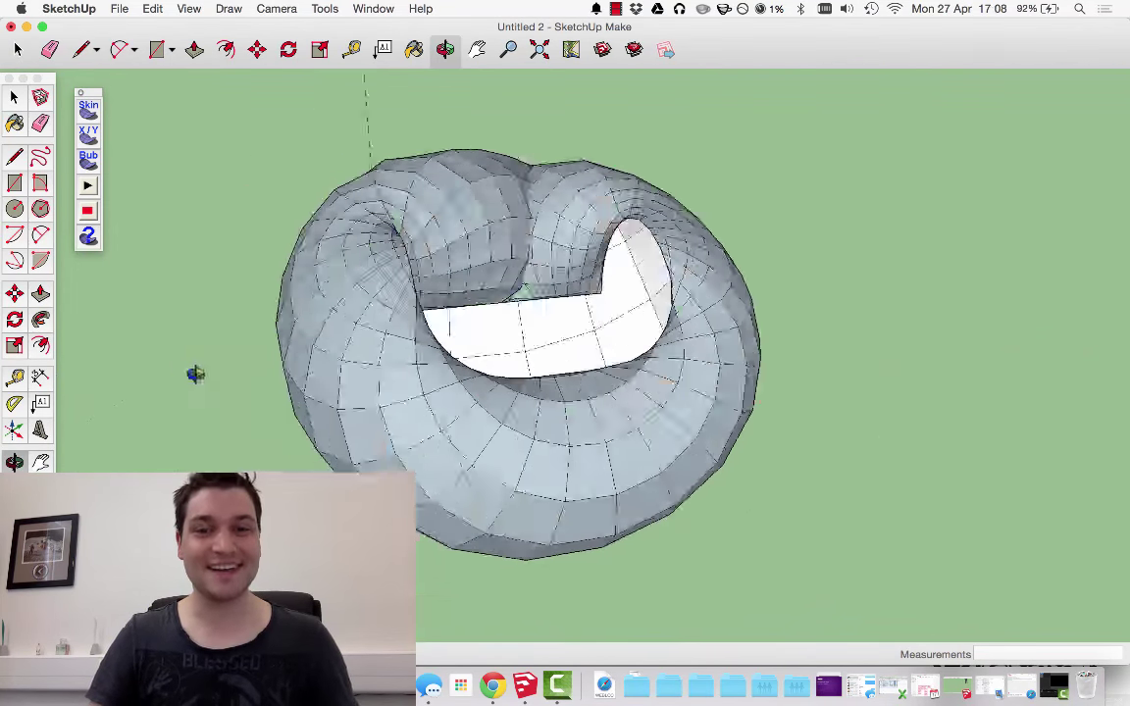
# - Undo the last bubble change and delete the deformed skin, keeping its boundary arches
pyautogui.press('space')
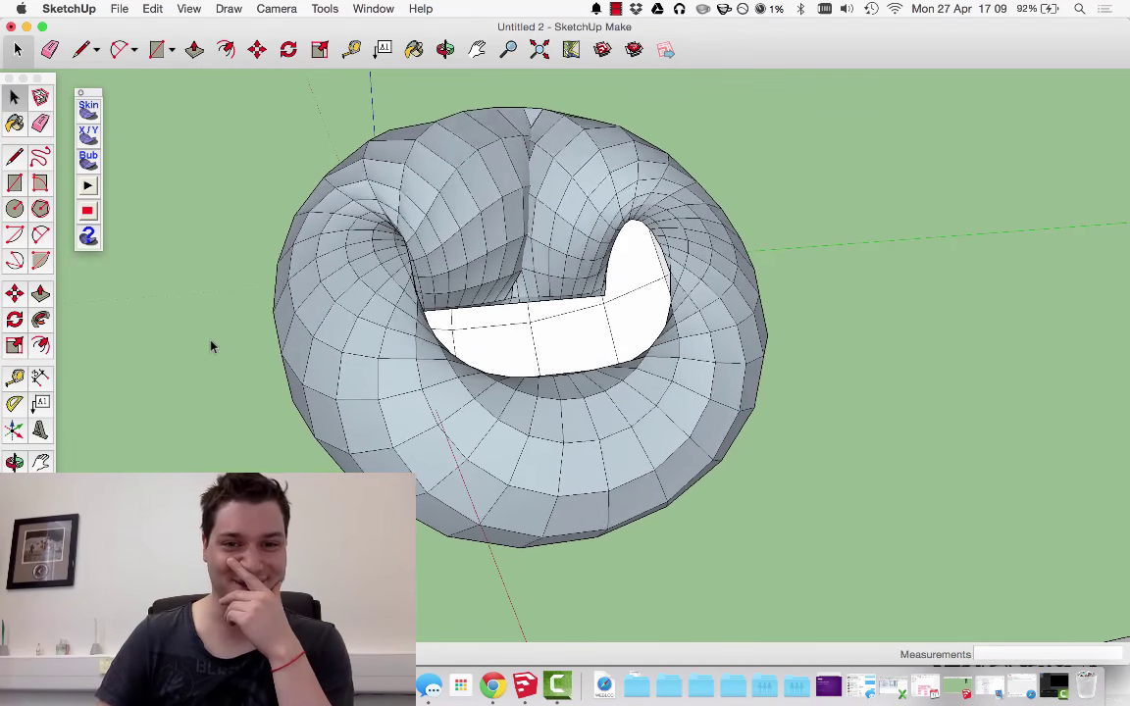
pyautogui.click(152, 8)
pyautogui.click(156, 28)
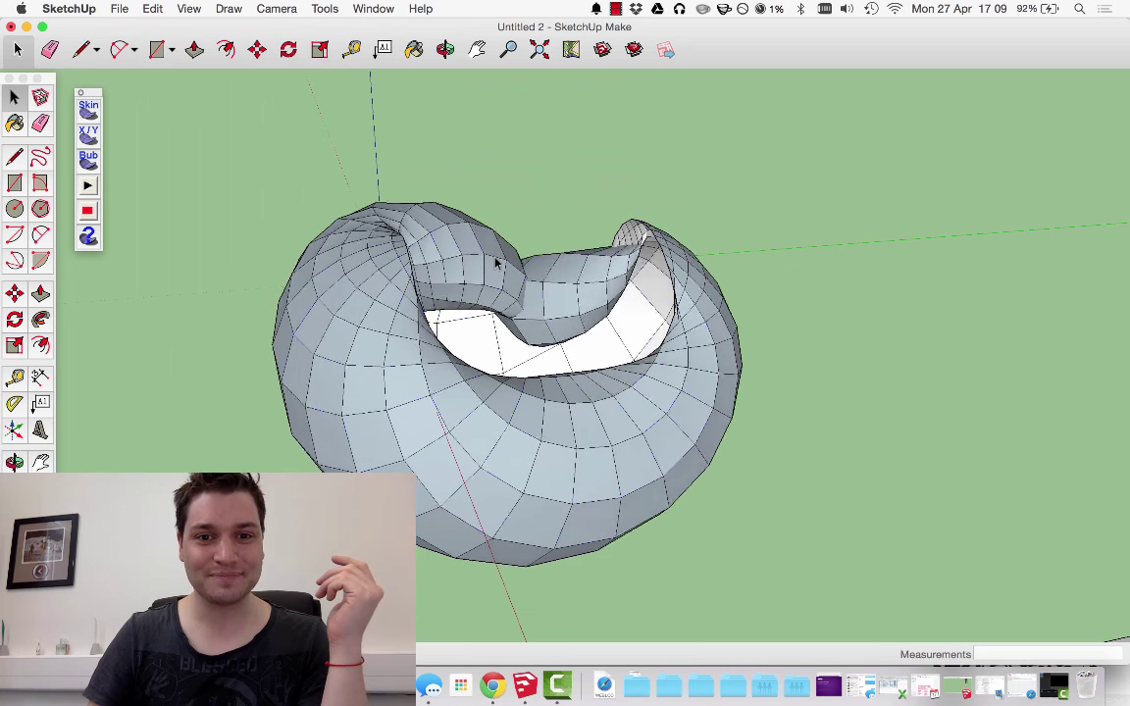
pyautogui.click(495, 260)
pyautogui.press('Delete')
# - Select the canopy's boundary arches and base edges and generate a new soap skin with 20 divisions
pyautogui.moveTo(488, 271); pyautogui.dragTo(579, 279, button='middle')
pyautogui.moveTo(318, 178); pyautogui.dragTo(721, 426)
pyautogui.moveTo(381, 180); pyautogui.dragTo(799, 555)
pyautogui.click(86, 108)
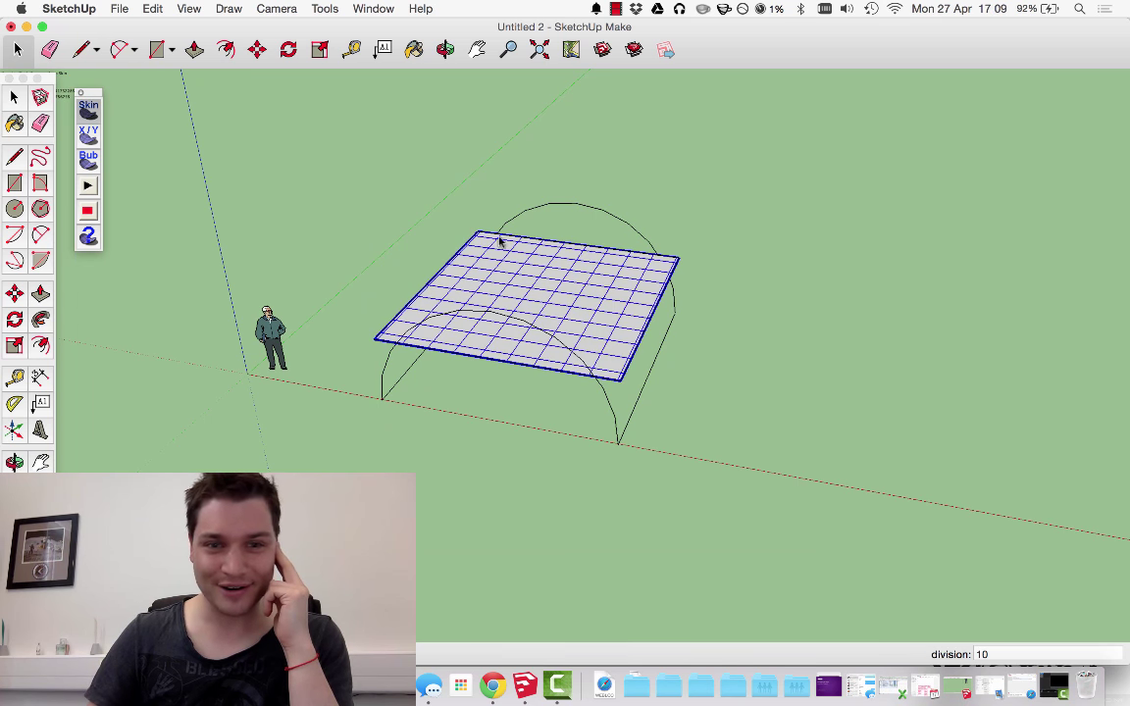
pyautogui.click(1024, 653)
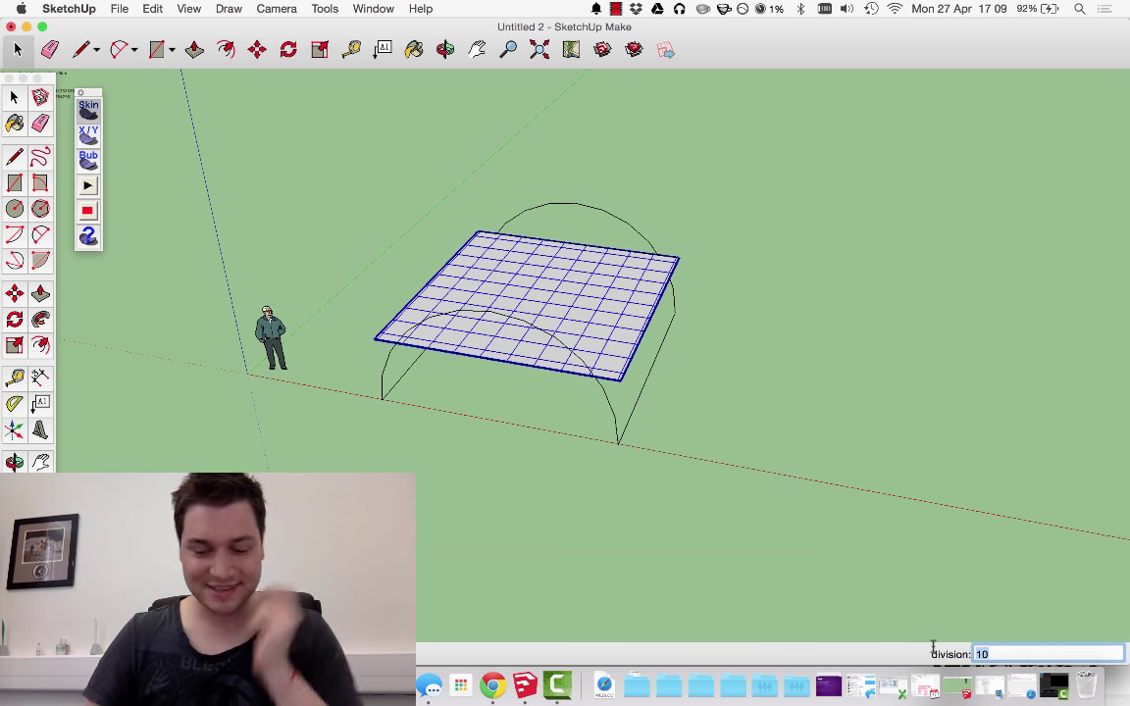
pyautogui.write('20')
pyautogui.press('Return')
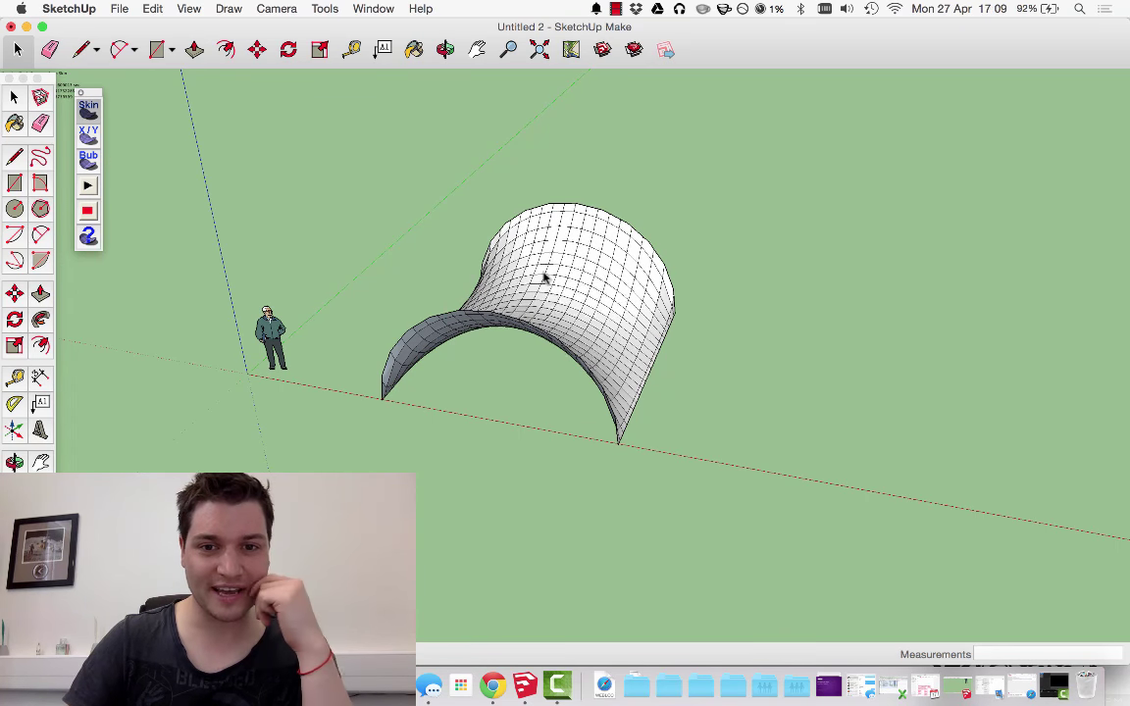
# - Select the new finer skin and inflate it into a soap bubble with a pressure of 80
pyautogui.moveTo(703, 361); pyautogui.dragTo(554, 338, button='middle')
pyautogui.click(18, 49)
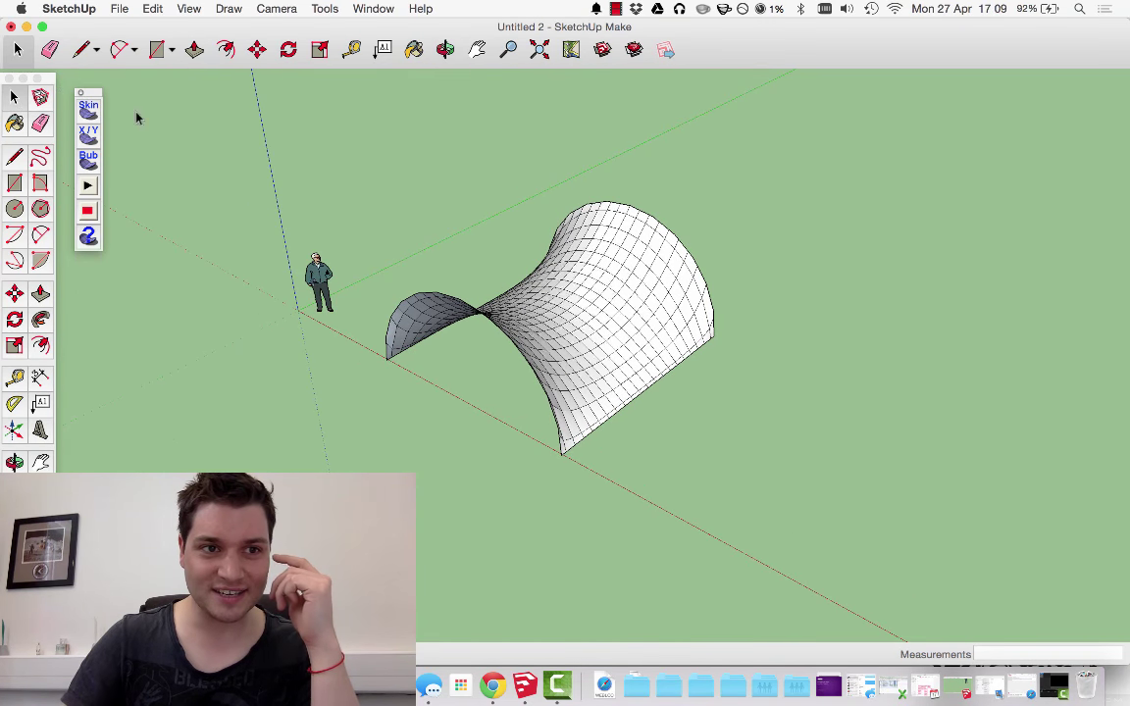
pyautogui.click(590, 299)
pyautogui.click(89, 157)
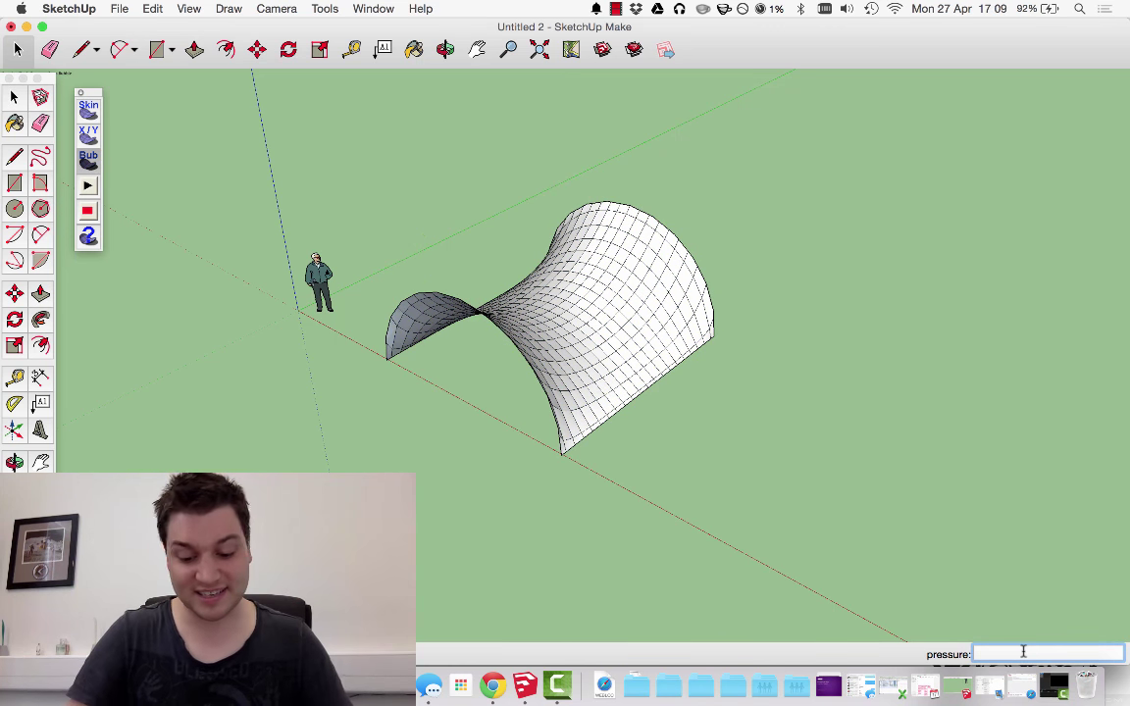
pyautogui.write('8-')
pyautogui.press('BackSpace')
pyautogui.write('0')
pyautogui.press('Return')
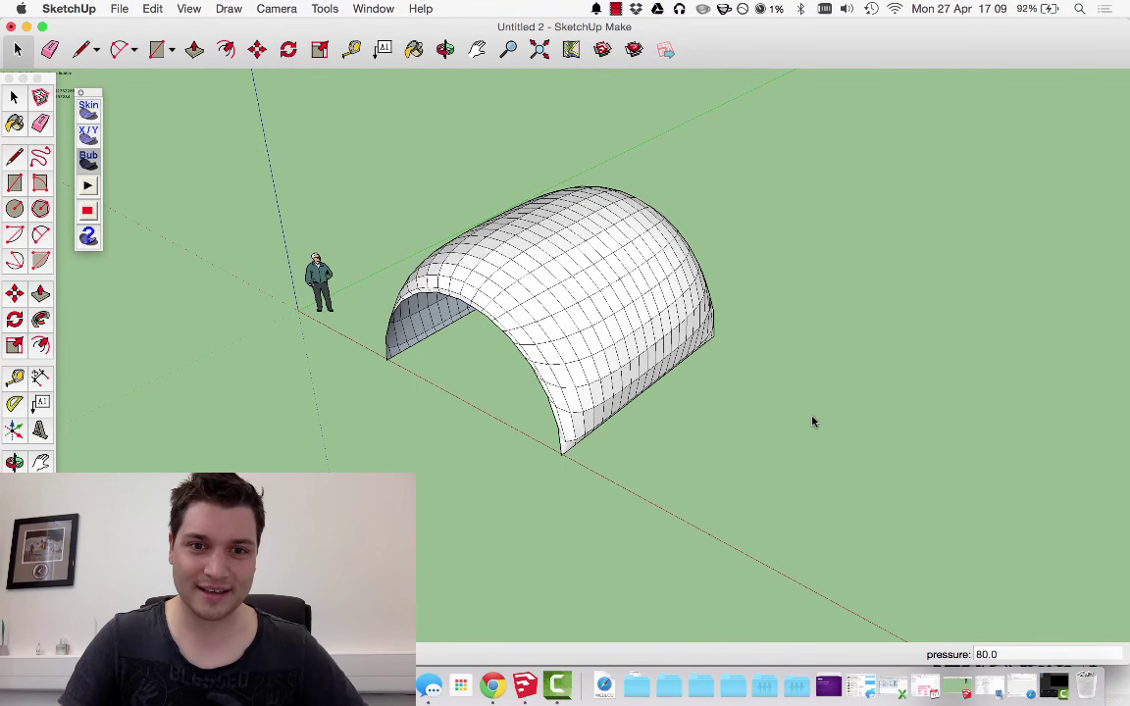
pyautogui.moveTo(814, 422); pyautogui.dragTo(618, 252, button='middle')
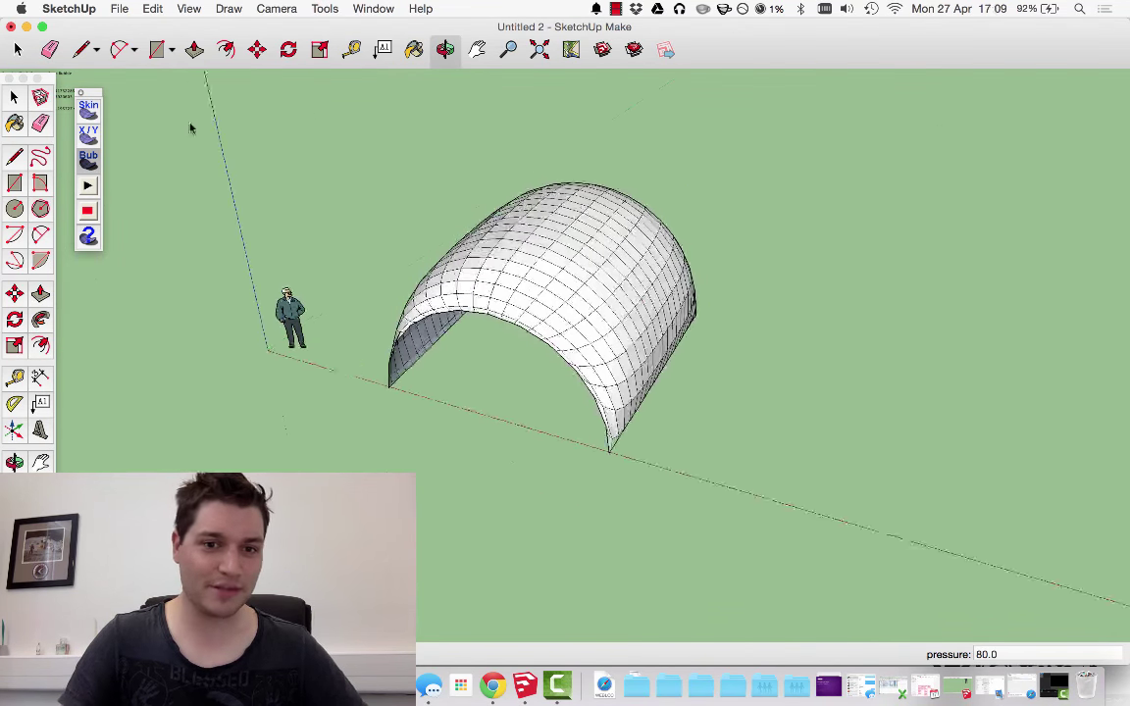
# - Copy the inflated canopy and paste the duplicate beside the original along the red axis
pyautogui.click(13, 96)
pyautogui.click(553, 250)
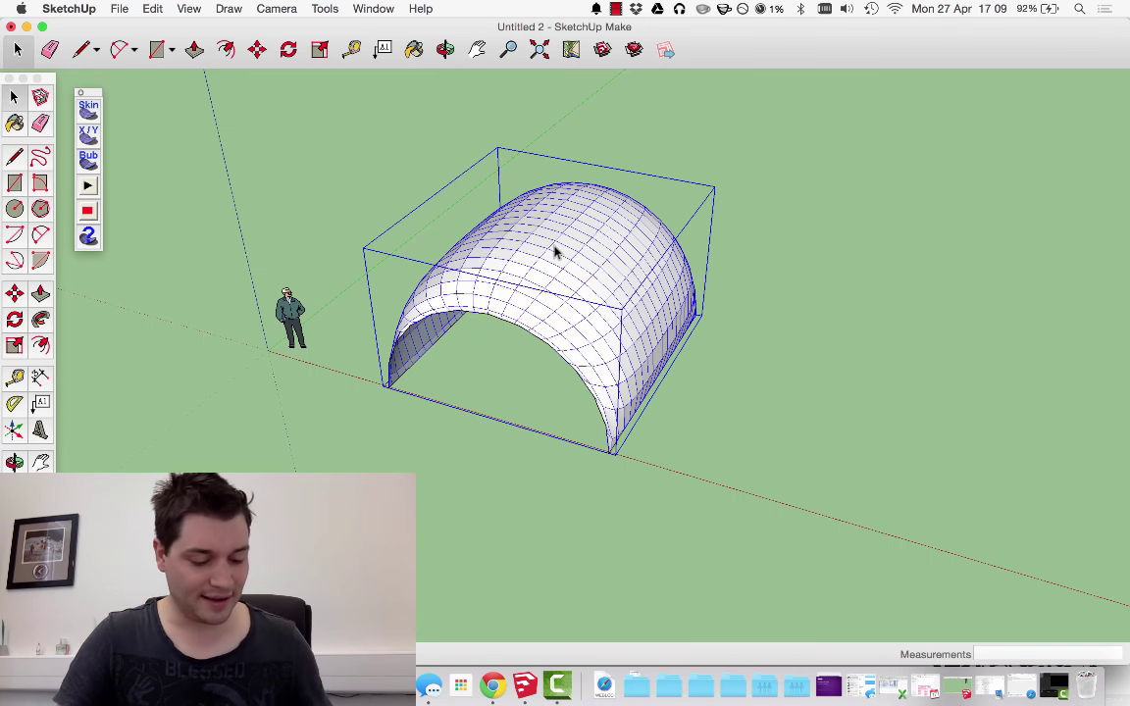
pyautogui.press('super+c')
pyautogui.press('super+v')
pyautogui.click(691, 464)
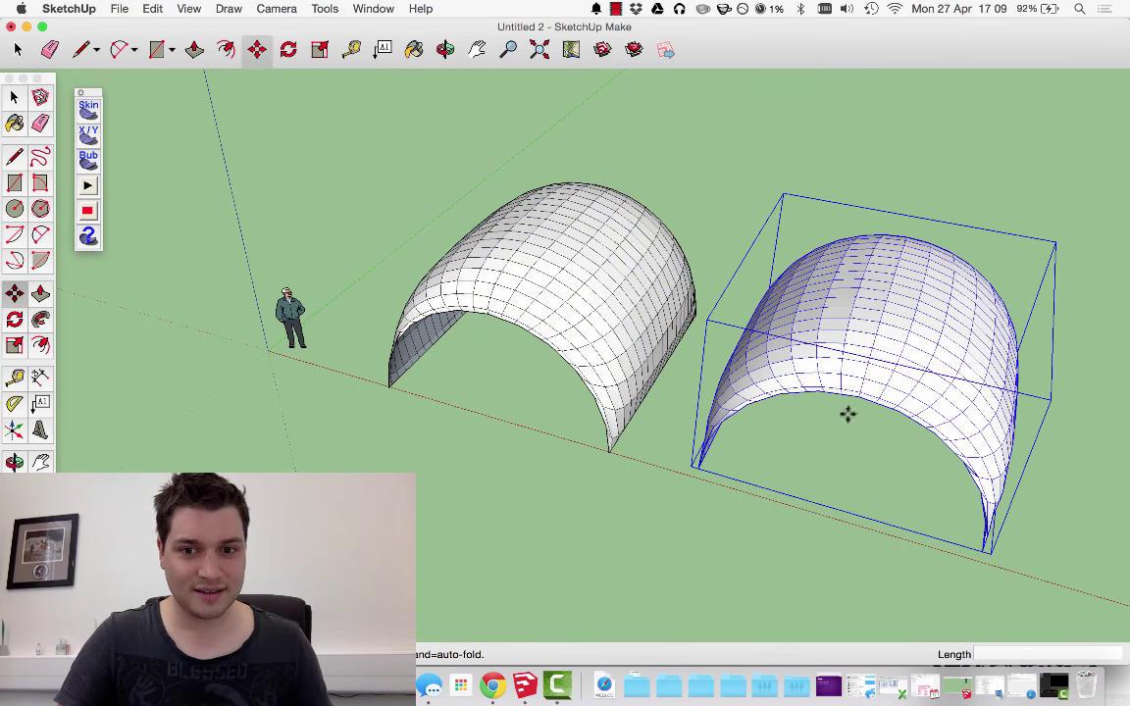
# - Move the duplicate canopy by its base corner so it joins the original end to end along the green axis
pyautogui.moveTo(872, 396); pyautogui.dragTo(575, 454, button='middle')
pyautogui.press('m')
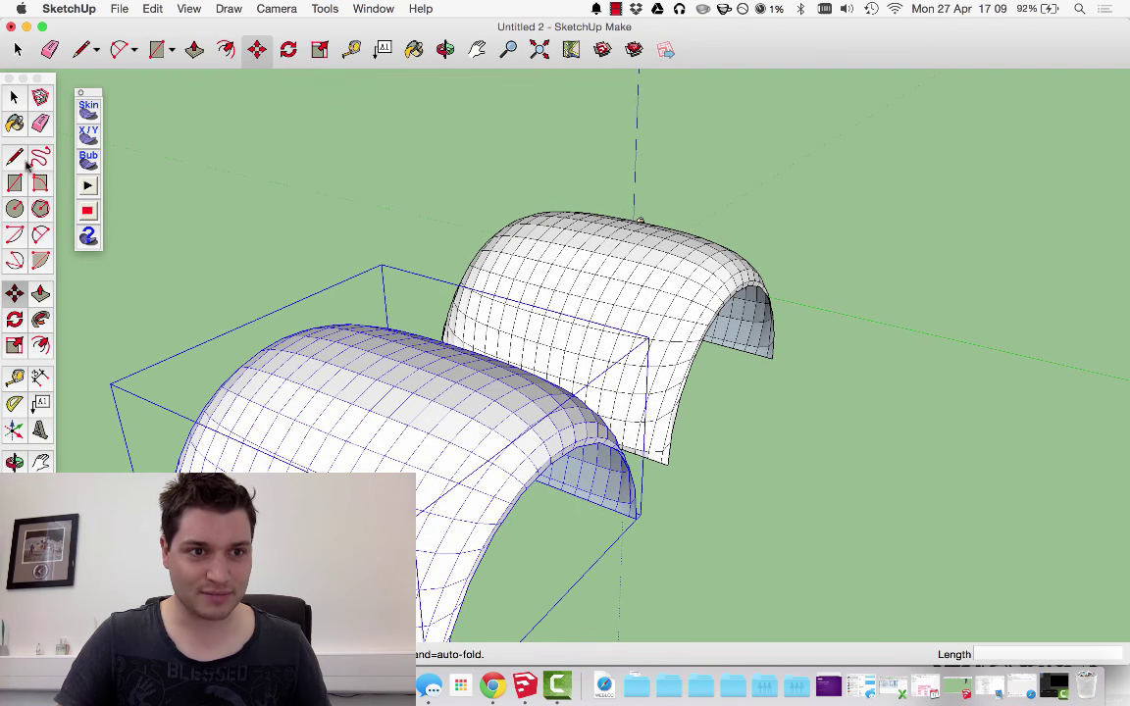
pyautogui.scroll(6, 642, 520)
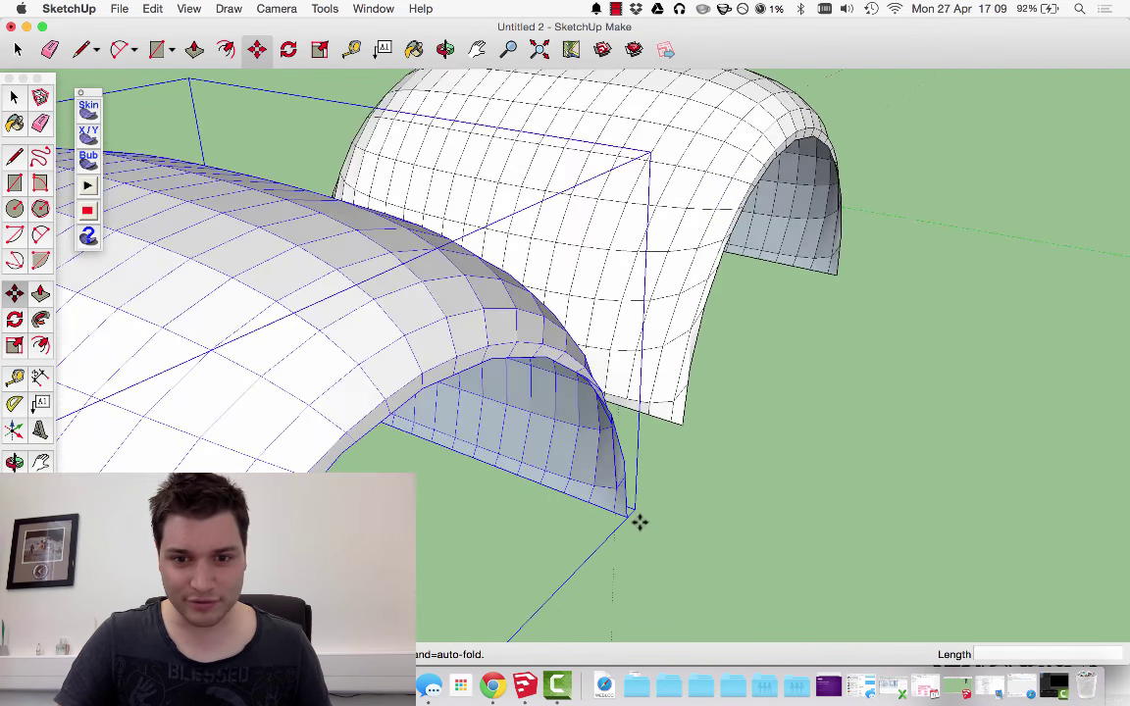
pyautogui.click(620, 511)
pyautogui.scroll(-10, 732, 545)
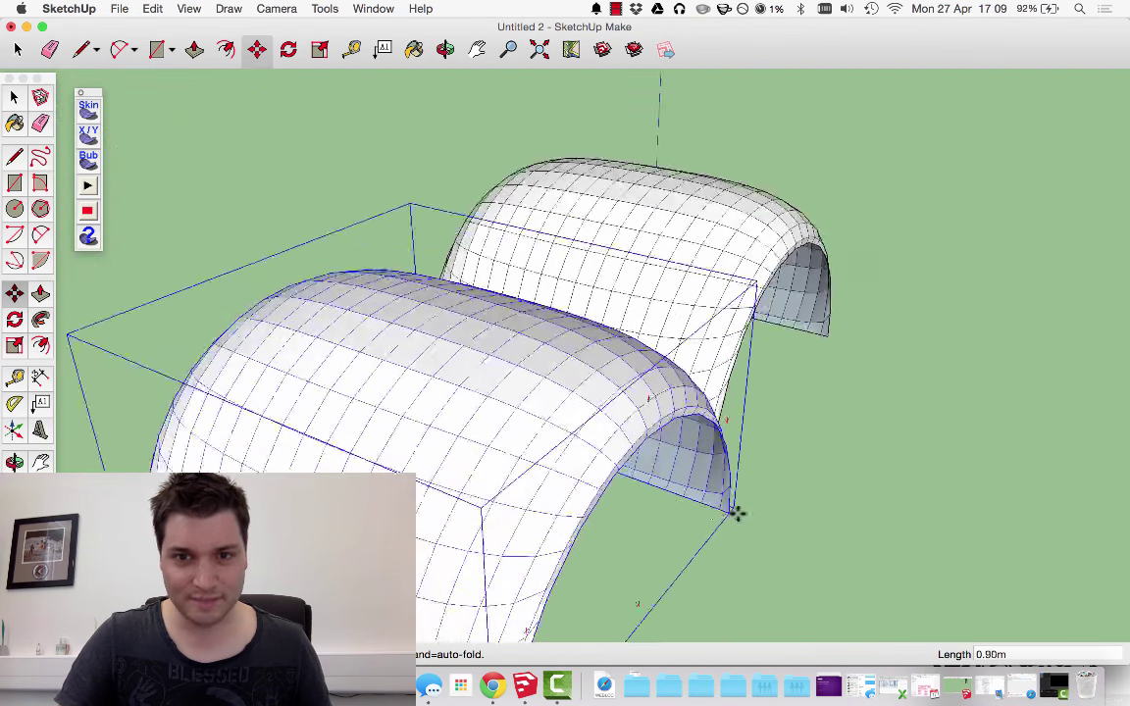
pyautogui.moveTo(564, 433); pyautogui.dragTo(651, 467, button='middle')
pyautogui.scroll(6, 407, 403)
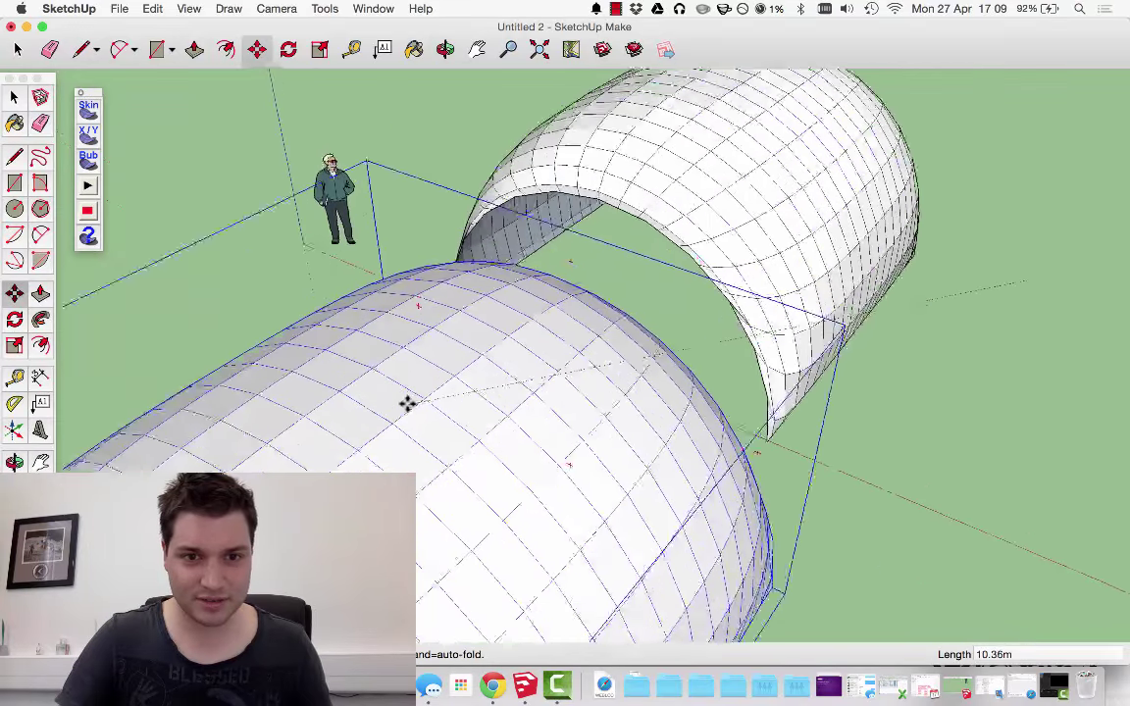
pyautogui.moveTo(461, 305); pyautogui.dragTo(474, 328, button='middle')
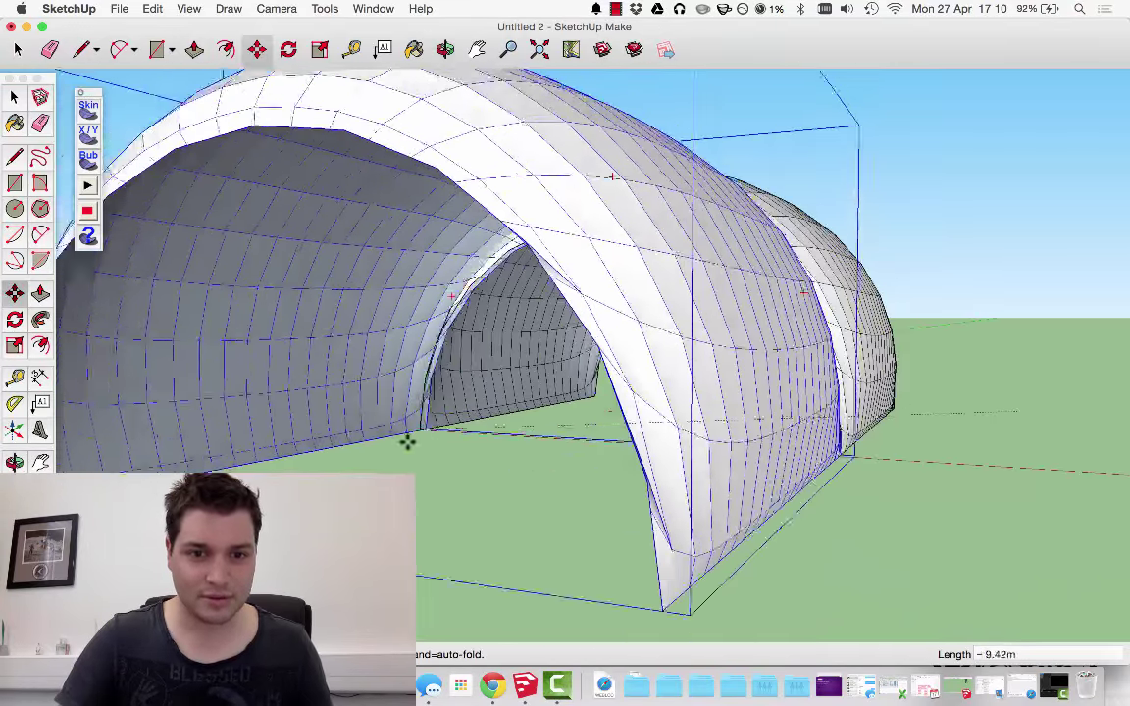
pyautogui.click(418, 431)
pyautogui.moveTo(900, 328); pyautogui.dragTo(745, 338, button='middle')
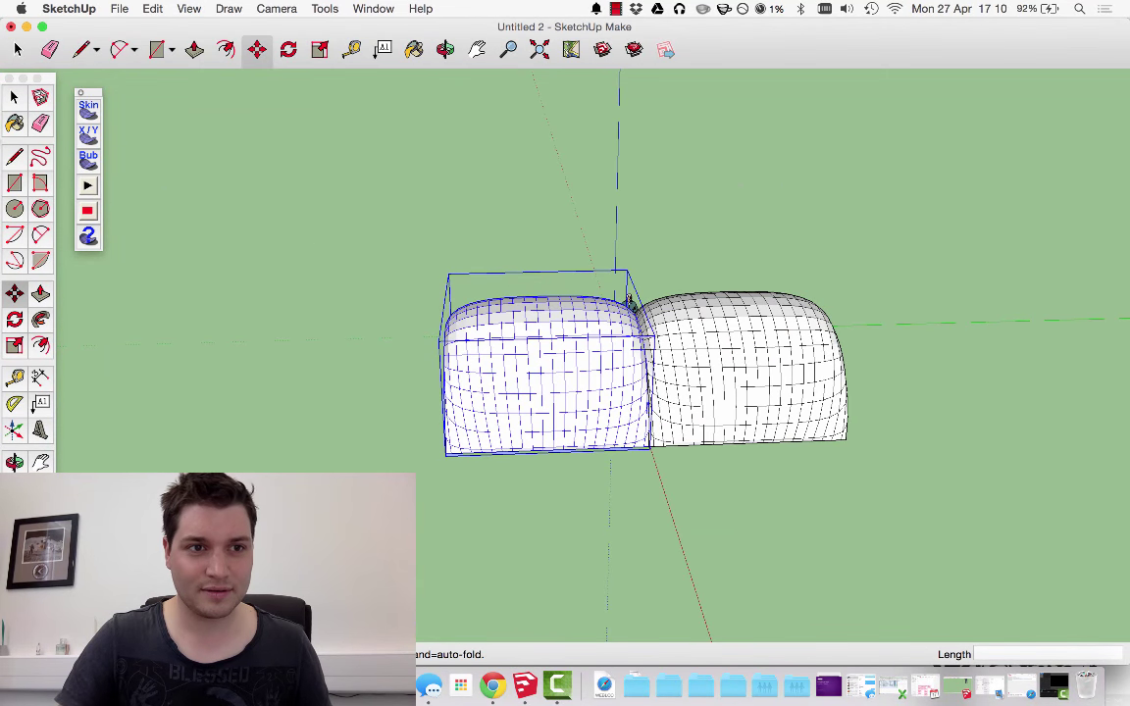
pyautogui.press('space')
pyautogui.click(245, 235)
# - Delete the box standing on the red axis away from the canopies
pyautogui.moveTo(382, 293); pyautogui.dragTo(859, 309, button='middle')
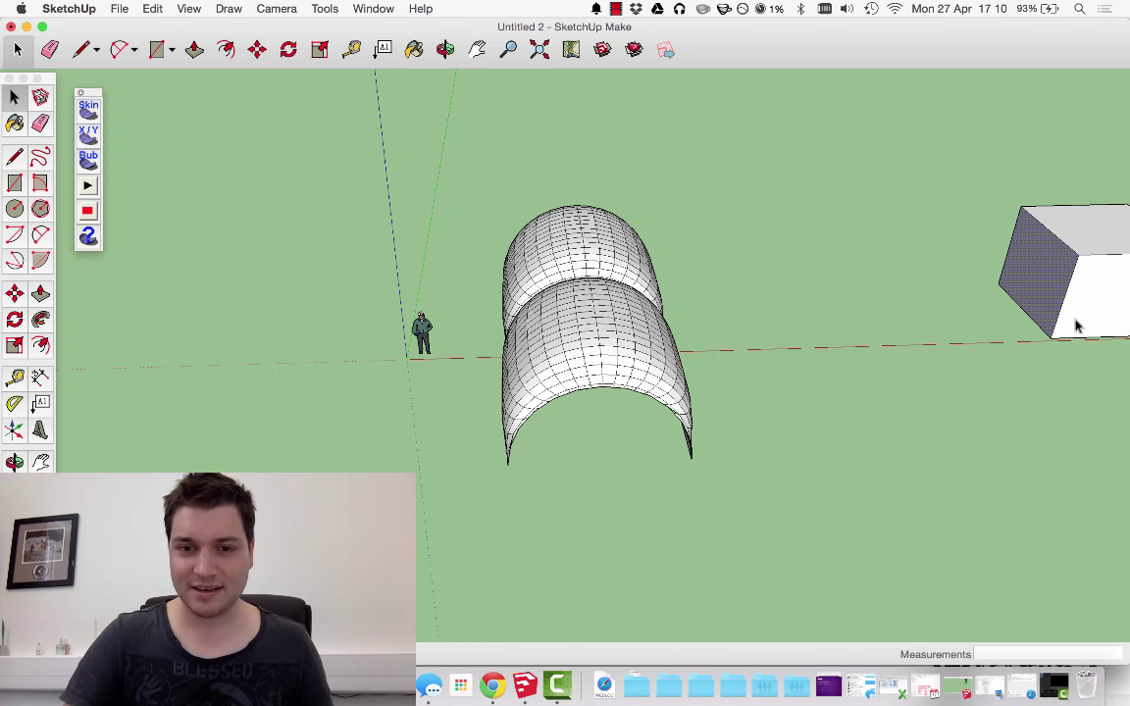
pyautogui.scroll(-3, 802, 303)
pyautogui.click(994, 298)
pyautogui.press('Delete')
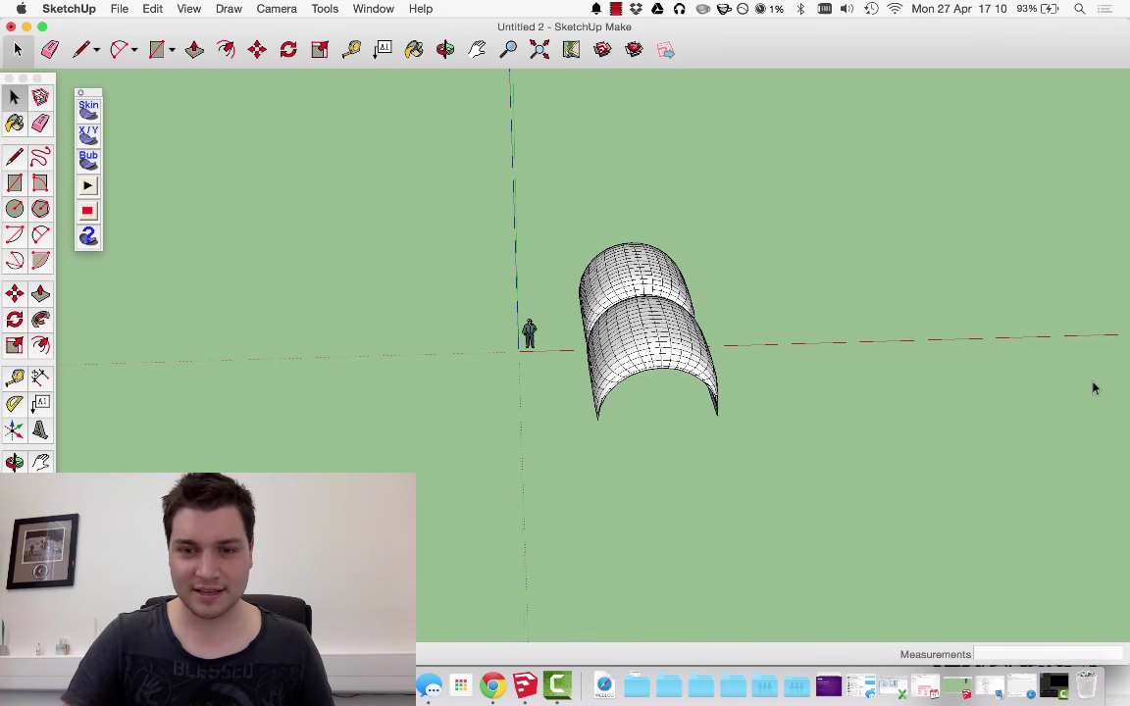
# - Select both joined canopies and copy them 5.41 m along the red axis, base corner to base corner
pyautogui.scroll(3, 731, 340)
pyautogui.click(605, 263)
pyautogui.keyDown('shift'); pyautogui.click(647, 382); pyautogui.keyUp('shift')
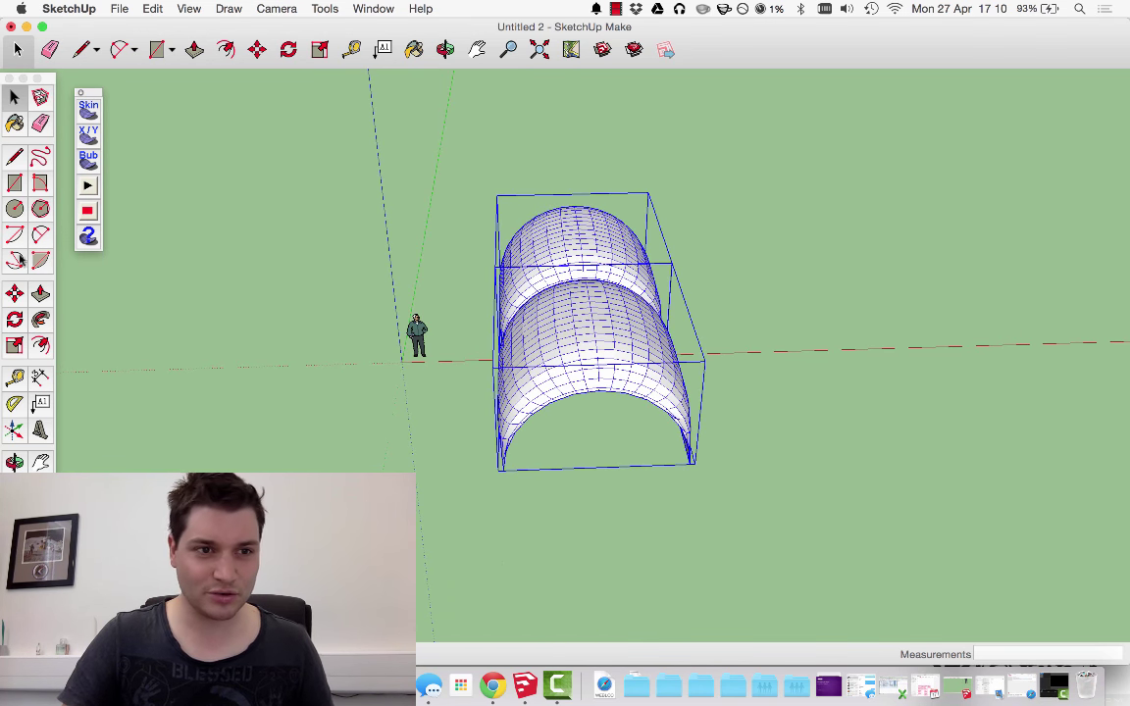
pyautogui.scroll(3, 593, 453)
pyautogui.press('m')
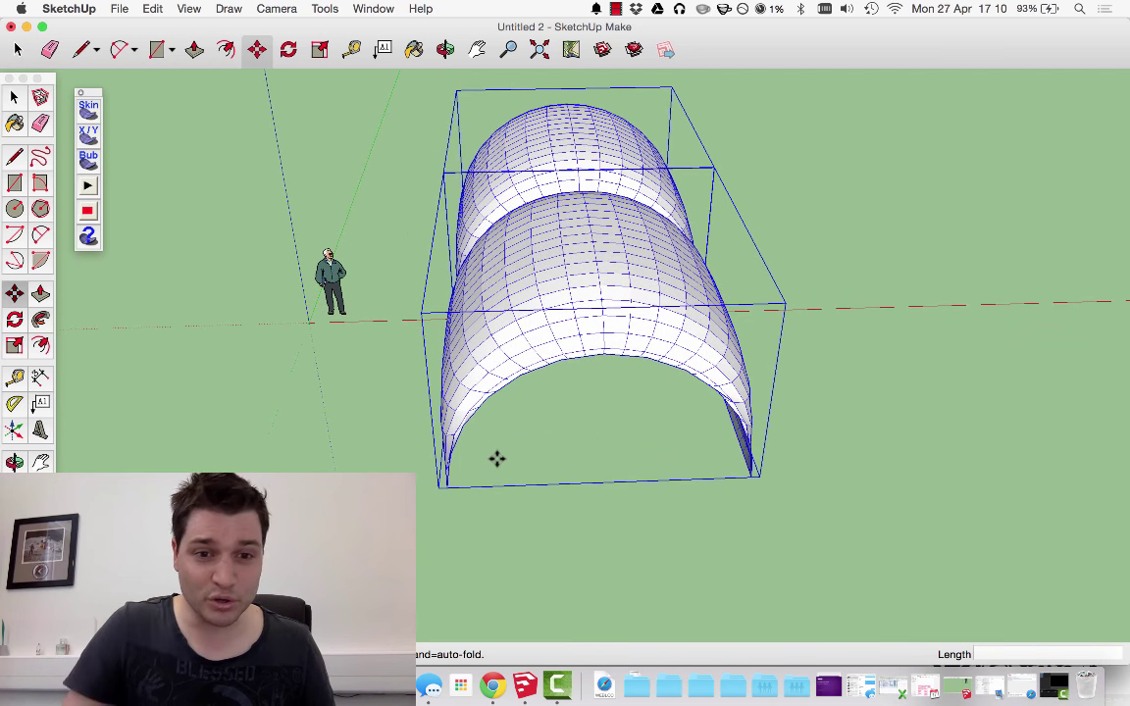
pyautogui.scroll(5, 459, 505)
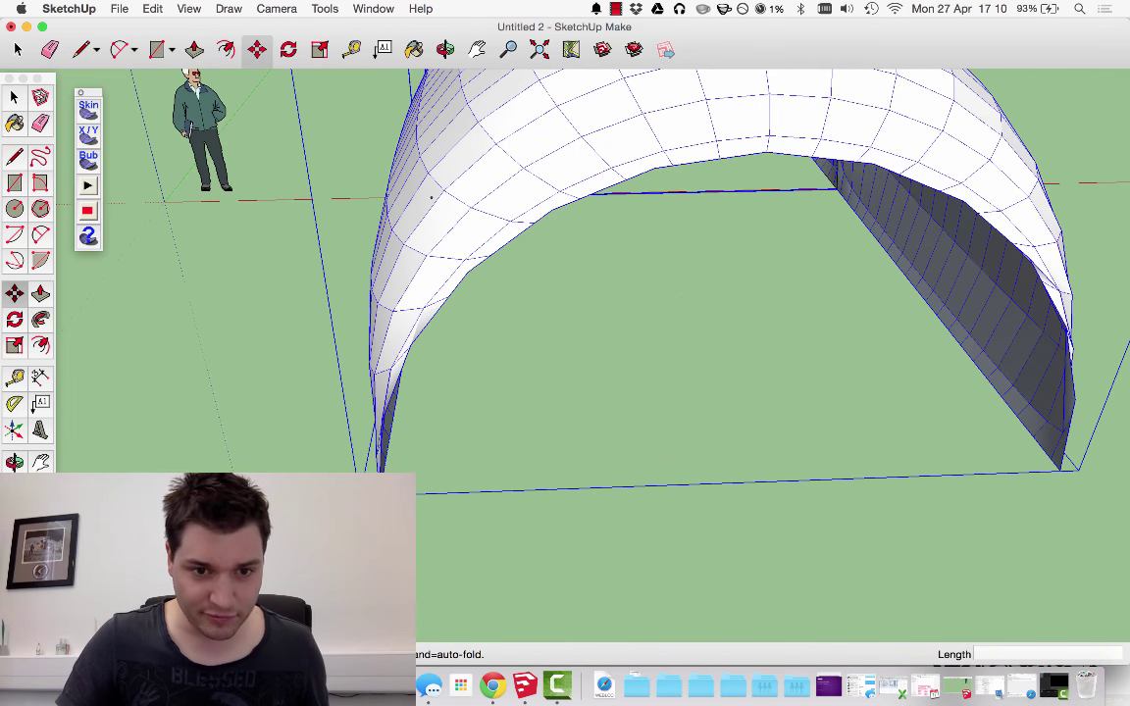
pyautogui.click(378, 471)
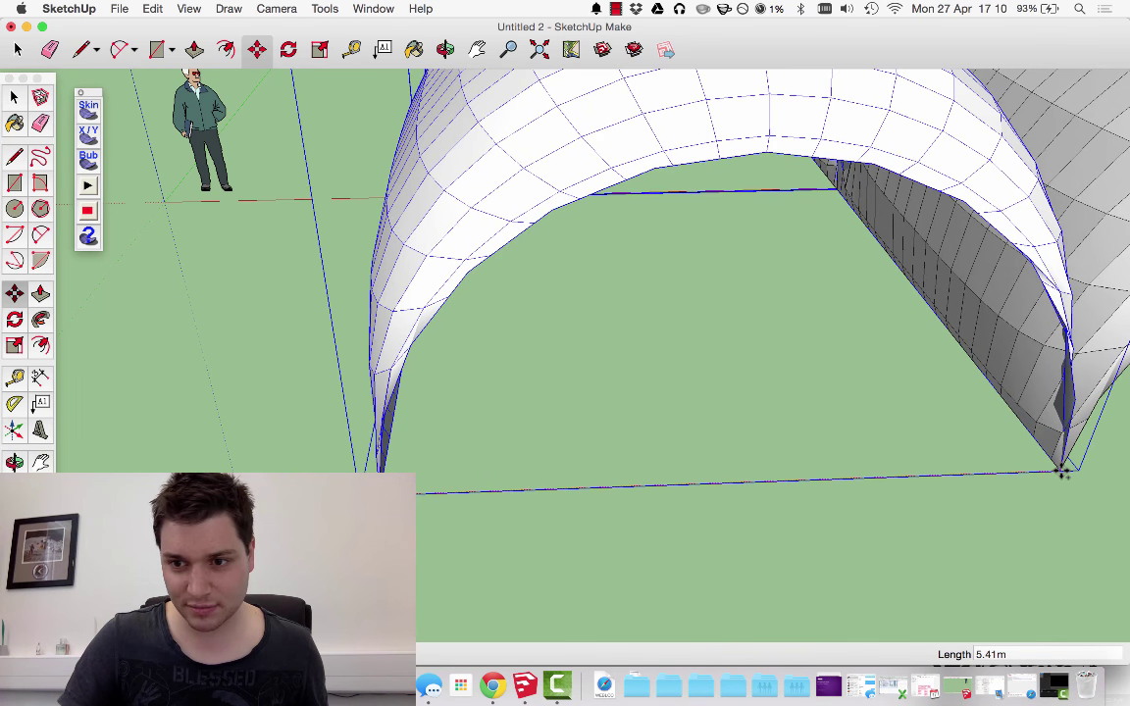
pyautogui.click(1060, 470)
pyautogui.scroll(-5, 645, 491)
pyautogui.scroll(-3, 519, 471)
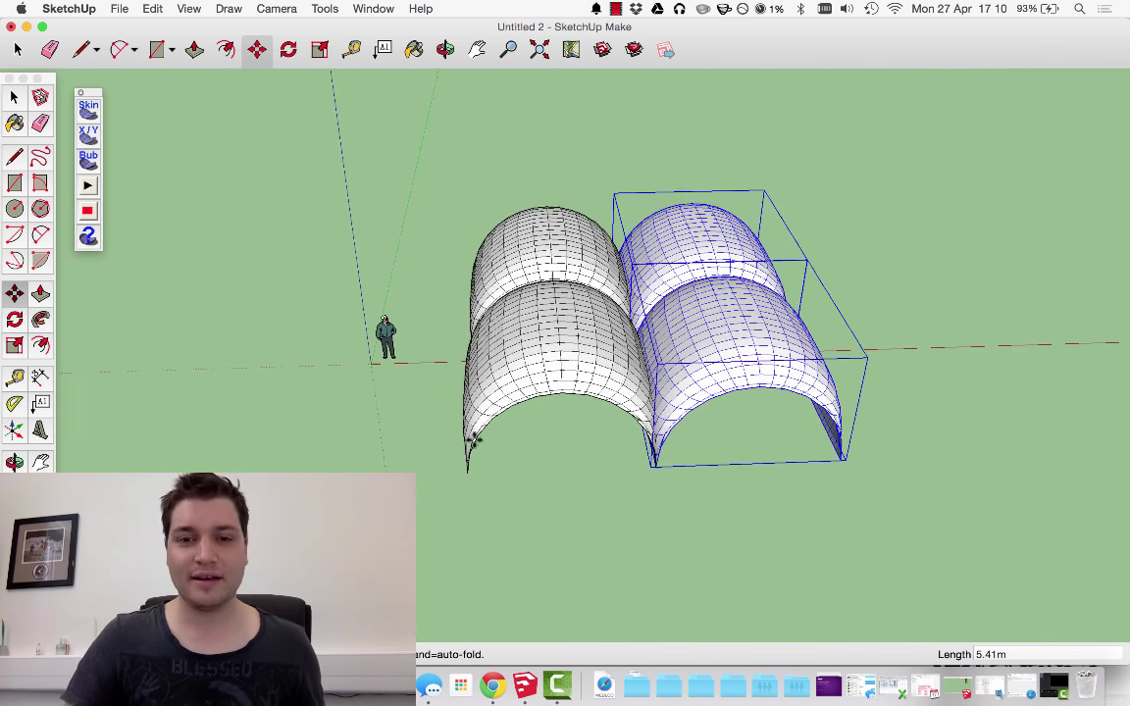
# - Multiply the copied canopy pair into a 5x array along the red axis
pyautogui.write('5x')
pyautogui.press('Return')
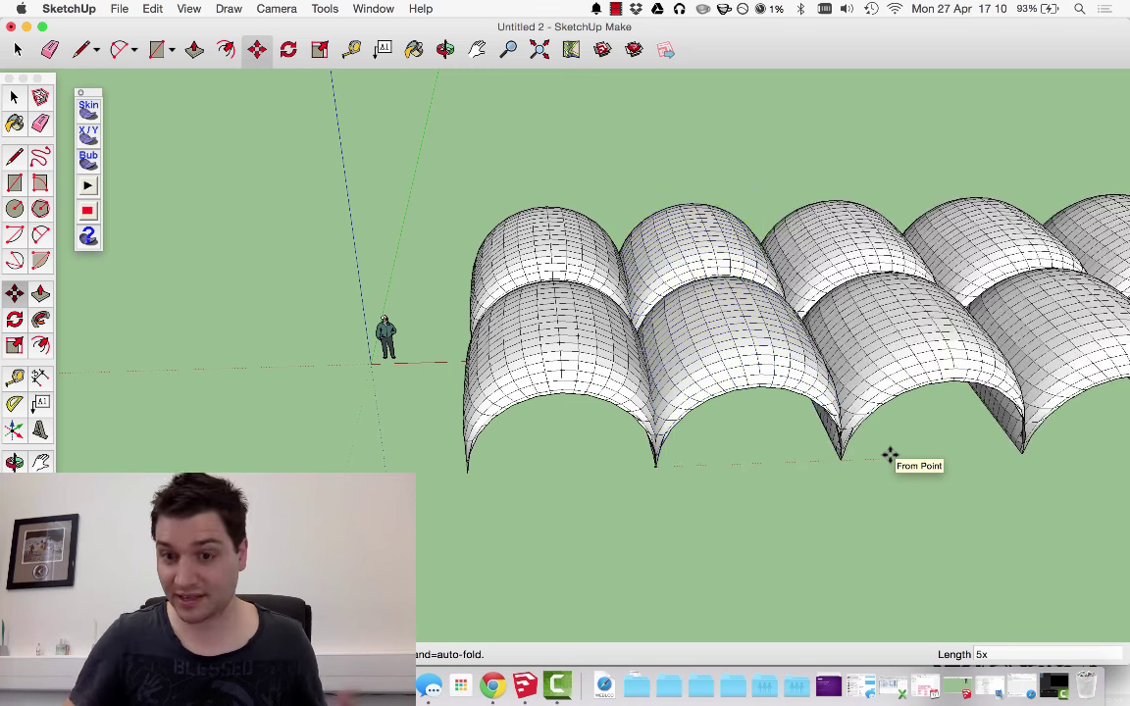
pyautogui.moveTo(975, 418); pyautogui.dragTo(614, 484, button='middle')
pyautogui.scroll(-2, 444, 383)
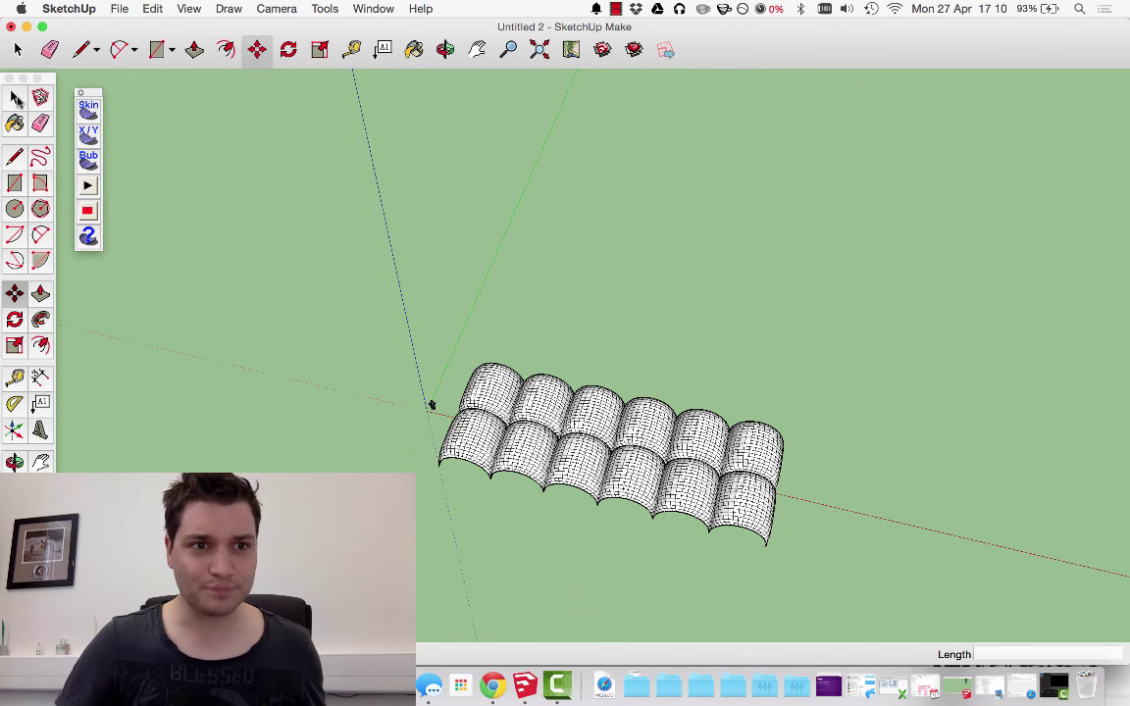
# - Delete all the canopy copies, keeping only the original canopy nearest the origin
pyautogui.click(15, 96)
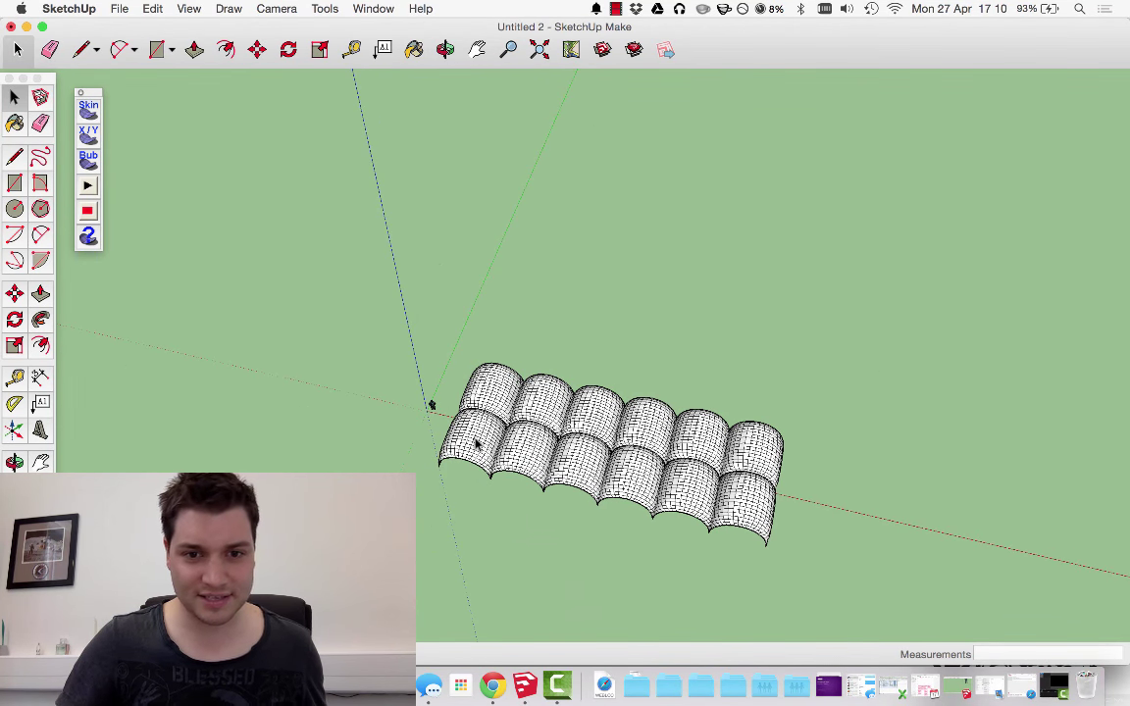
pyautogui.press('Delete')
pyautogui.click(545, 390)
pyautogui.press('Delete')
pyautogui.click(524, 454)
pyautogui.press('Delete')
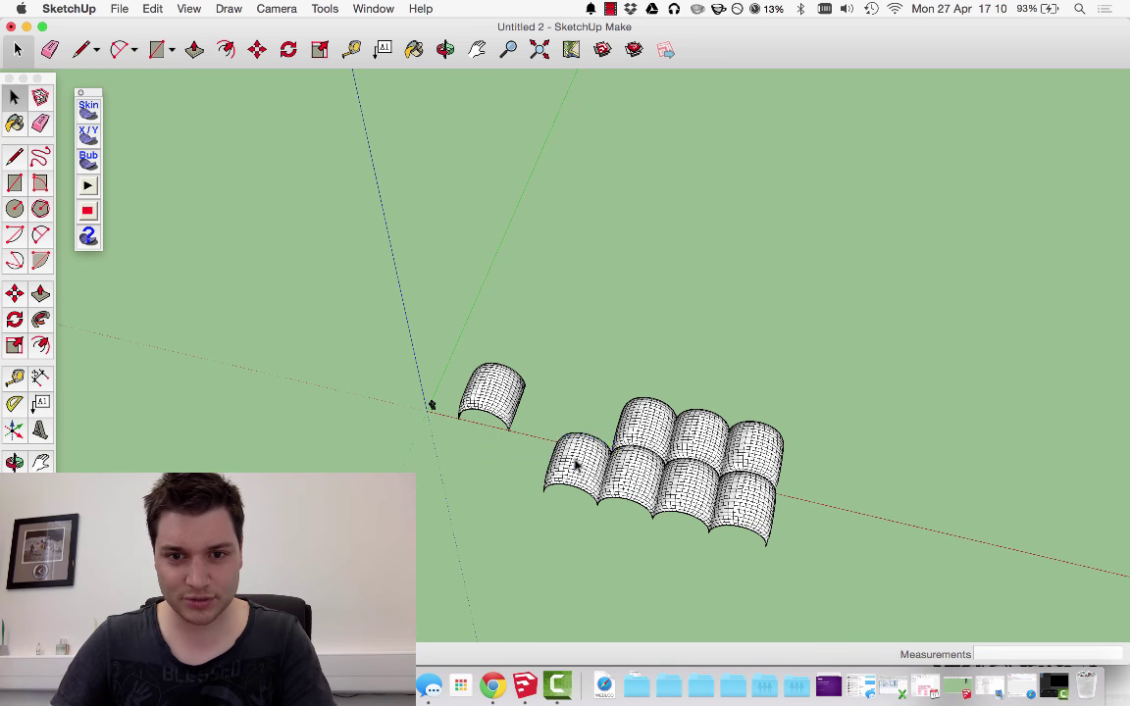
pyautogui.click(575, 466)
pyautogui.press('Delete')
pyautogui.moveTo(569, 381); pyautogui.dragTo(844, 585)
pyautogui.press('Delete')
pyautogui.scroll(3, 515, 474)
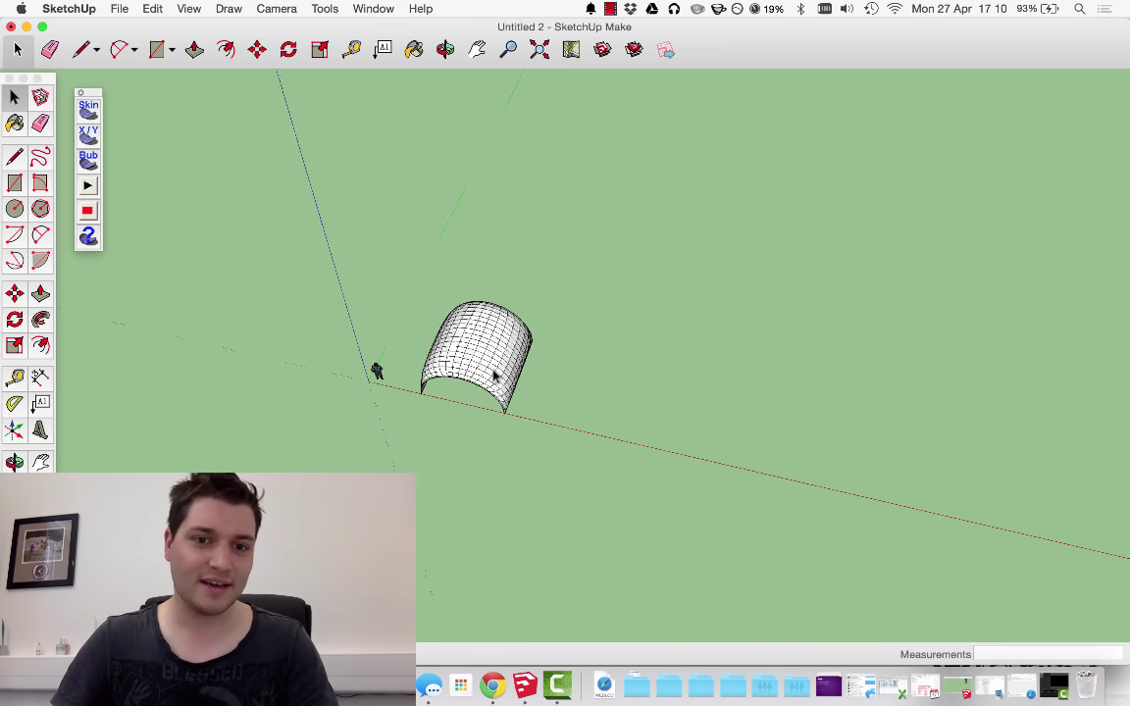
# - Delete the remaining canopy, its leftover boundary edges and the scale figure to empty the model
pyautogui.moveTo(515, 474); pyautogui.dragTo(484, 336, button='middle')
pyautogui.click(505, 341)
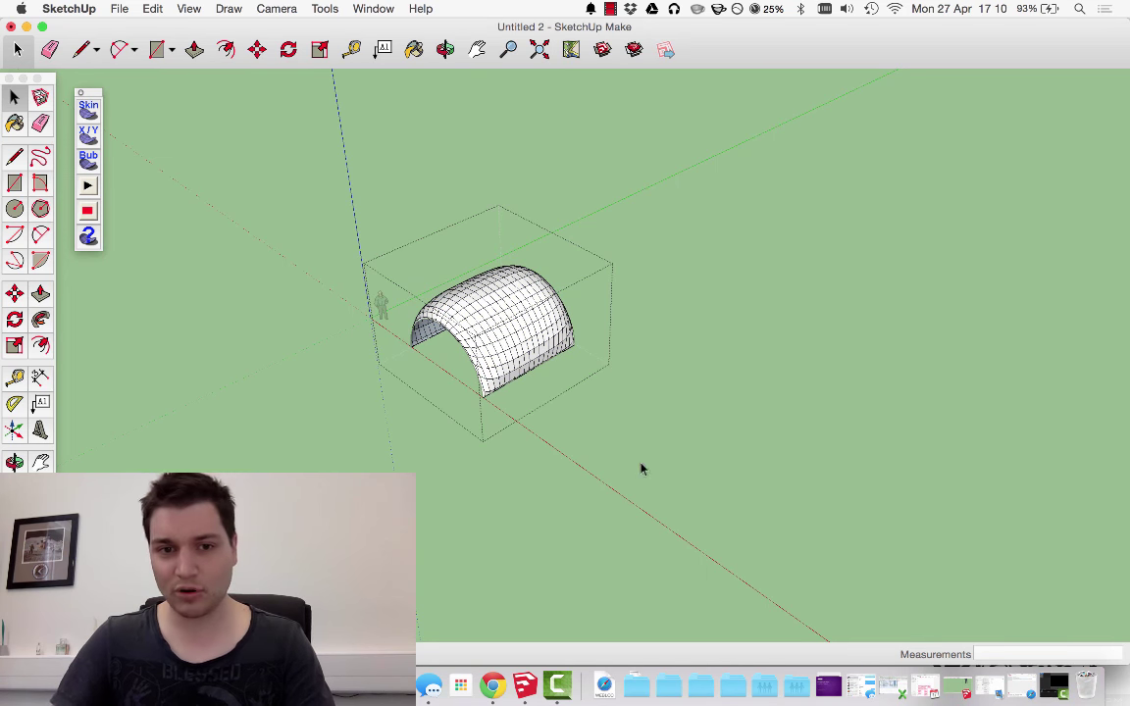
pyautogui.press('Escape')
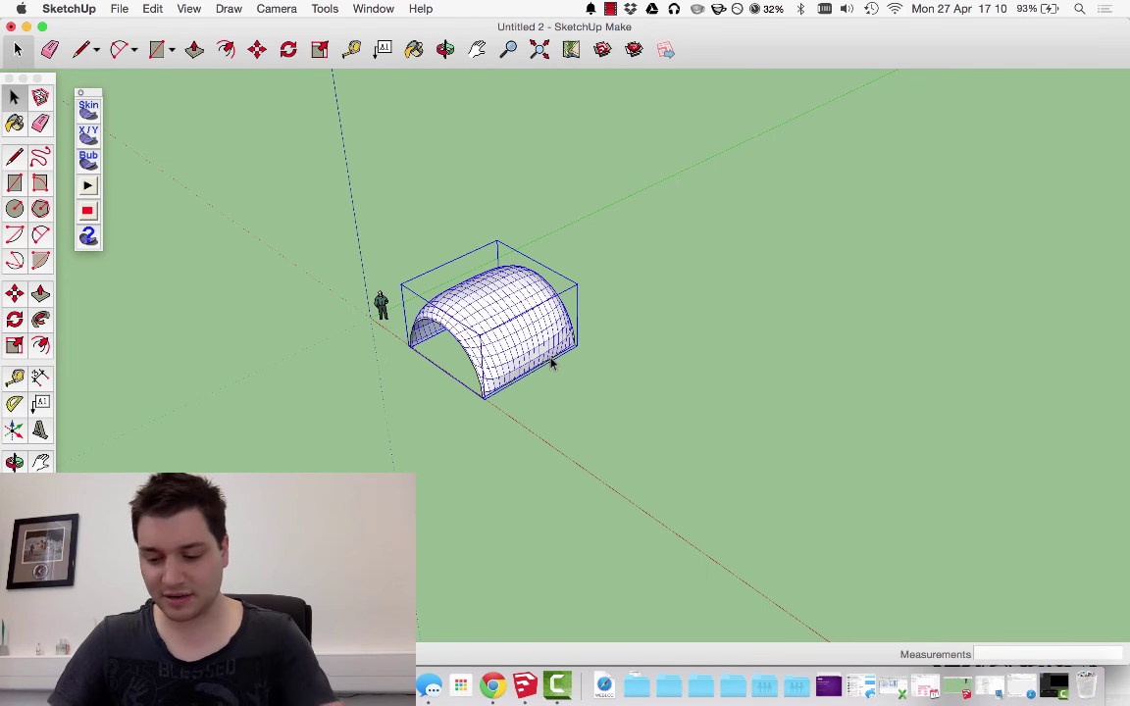
pyautogui.press('Delete')
pyautogui.scroll(2, 436, 318)
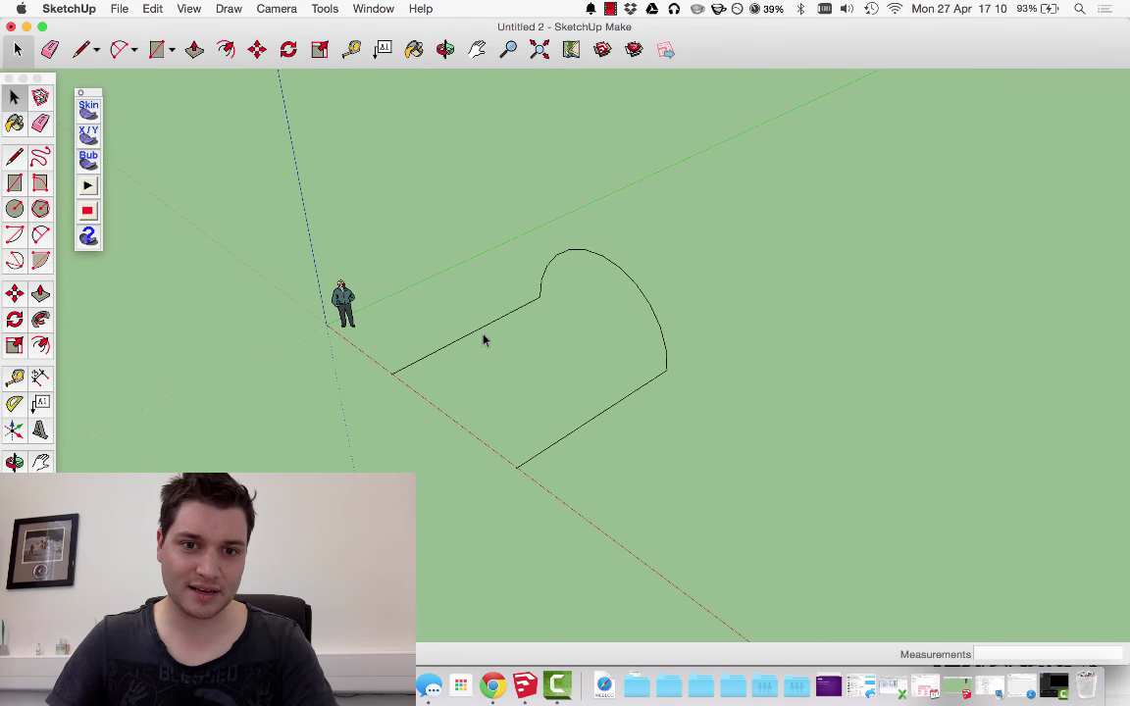
pyautogui.moveTo(468, 237); pyautogui.dragTo(807, 529)
pyautogui.press('Delete')
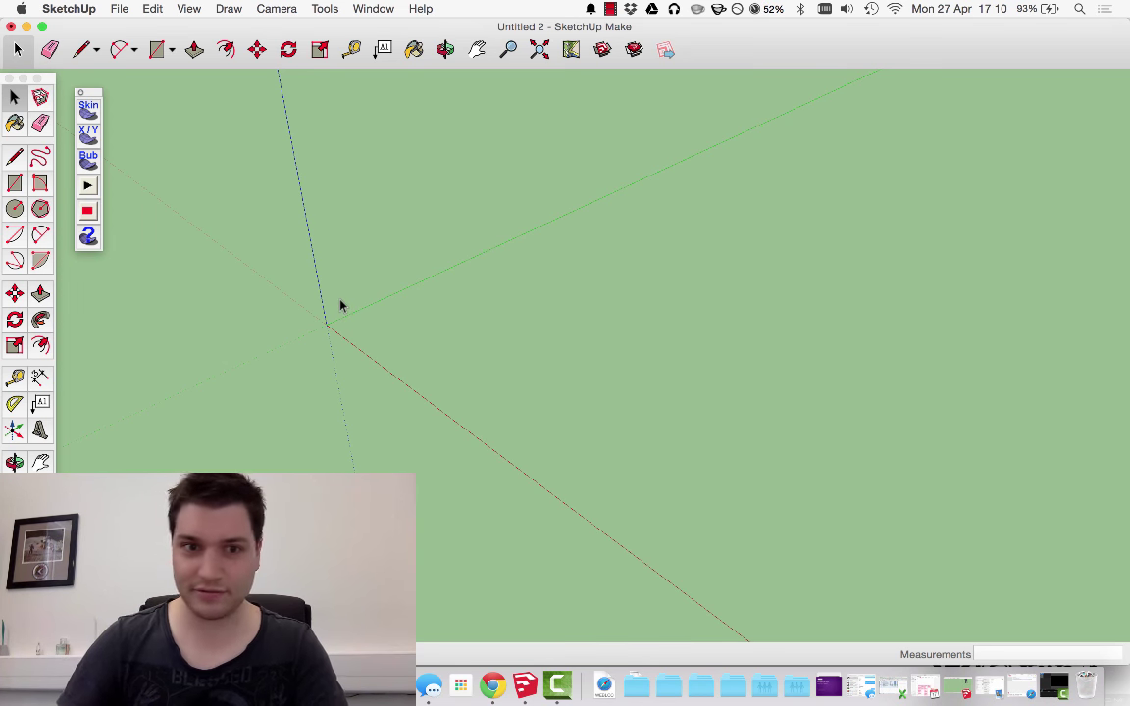
# - Draw a straight line from the origin along the green axis, with a vertical line rising at each end, about 1.17 m at the origin
pyautogui.moveTo(448, 202); pyautogui.dragTo(187, 198, button='middle')
pyautogui.click(15, 157)
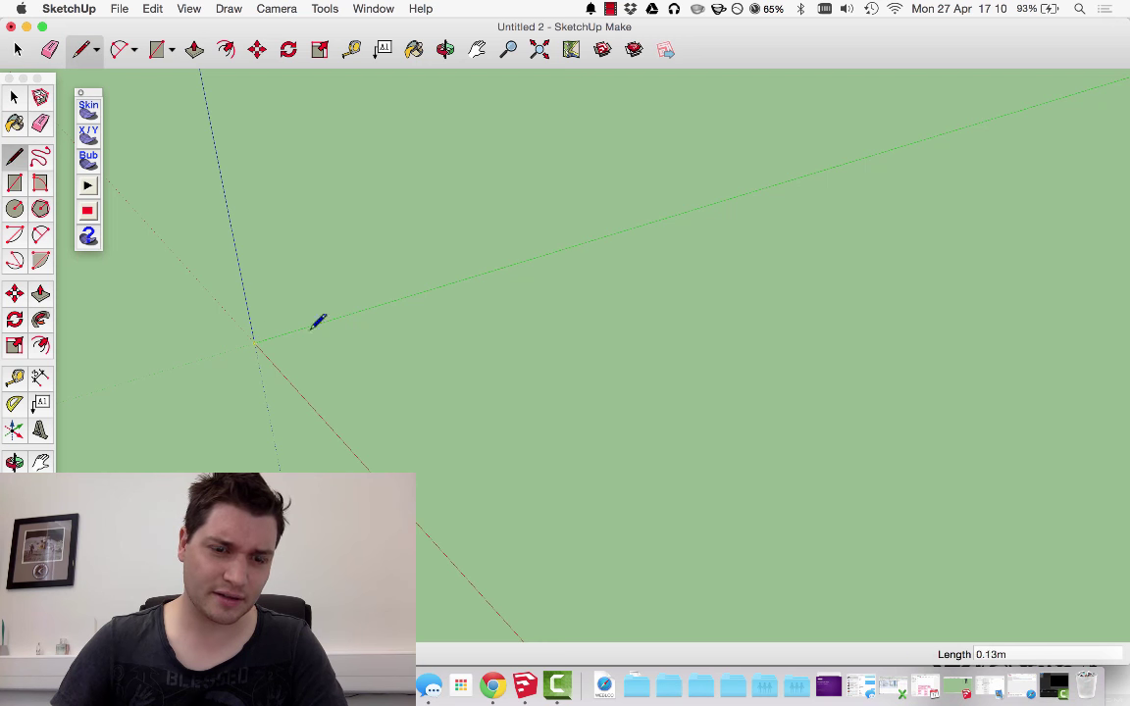
pyautogui.click(595, 239)
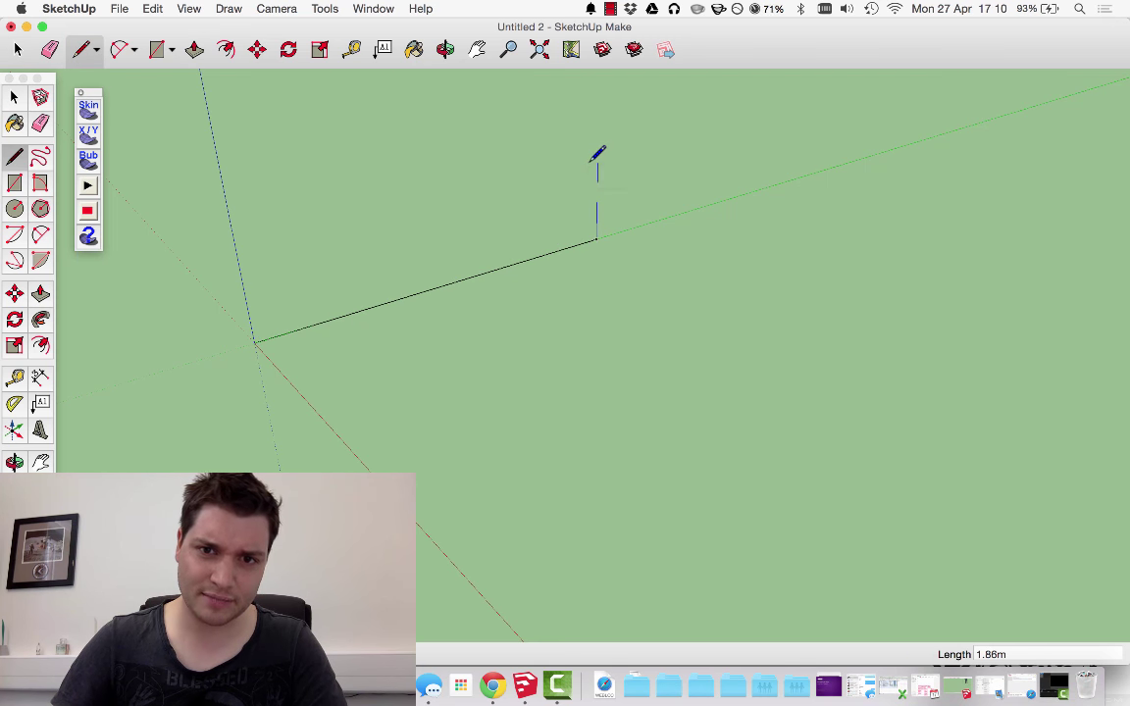
pyautogui.click(597, 176)
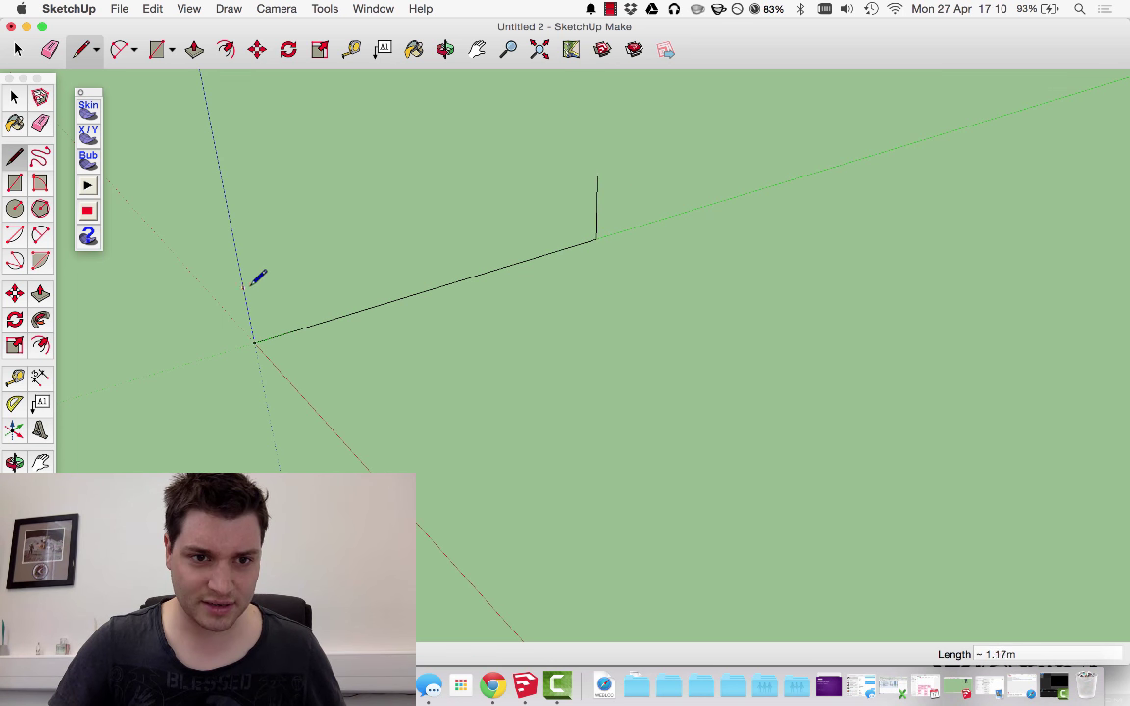
# - Draw a chain of curving arcs on the ground from the origin to the far end of the green-axis line
pyautogui.click(38, 236)
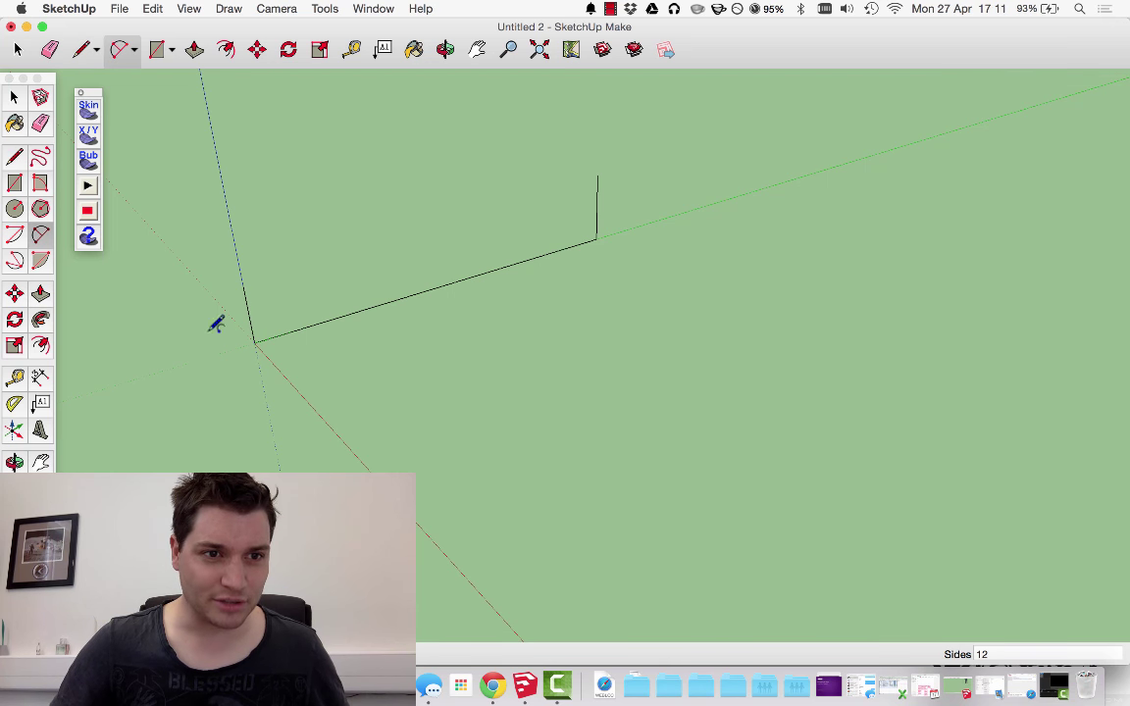
pyautogui.click(513, 337)
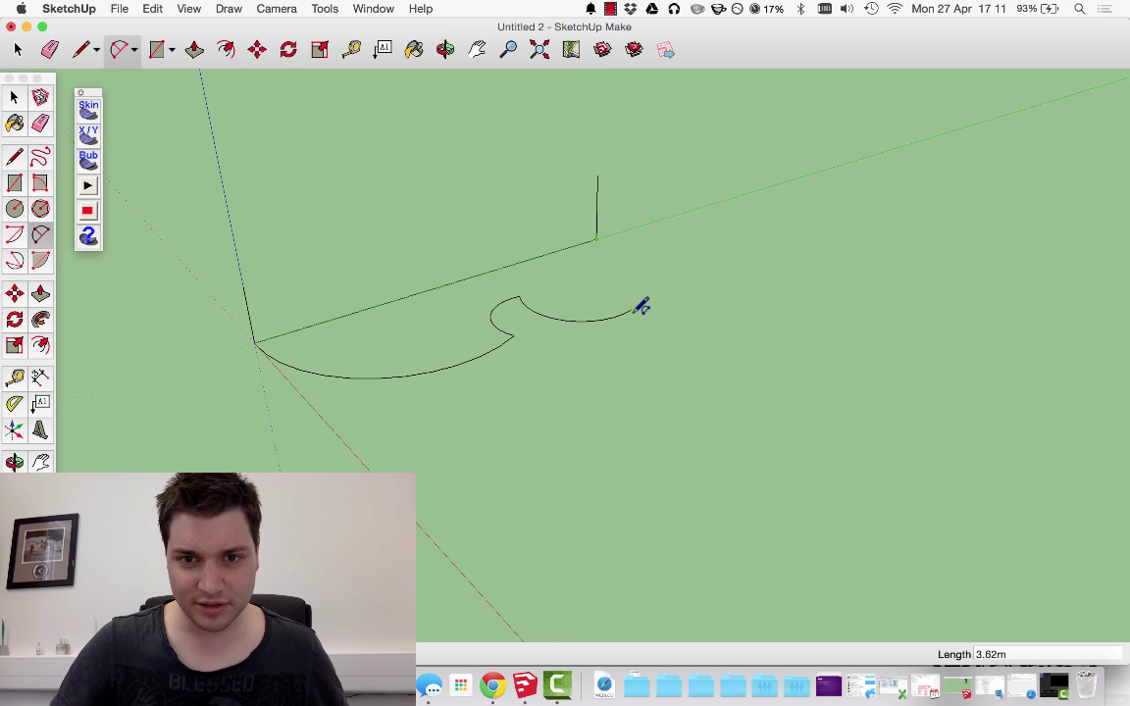
pyautogui.click(660, 287)
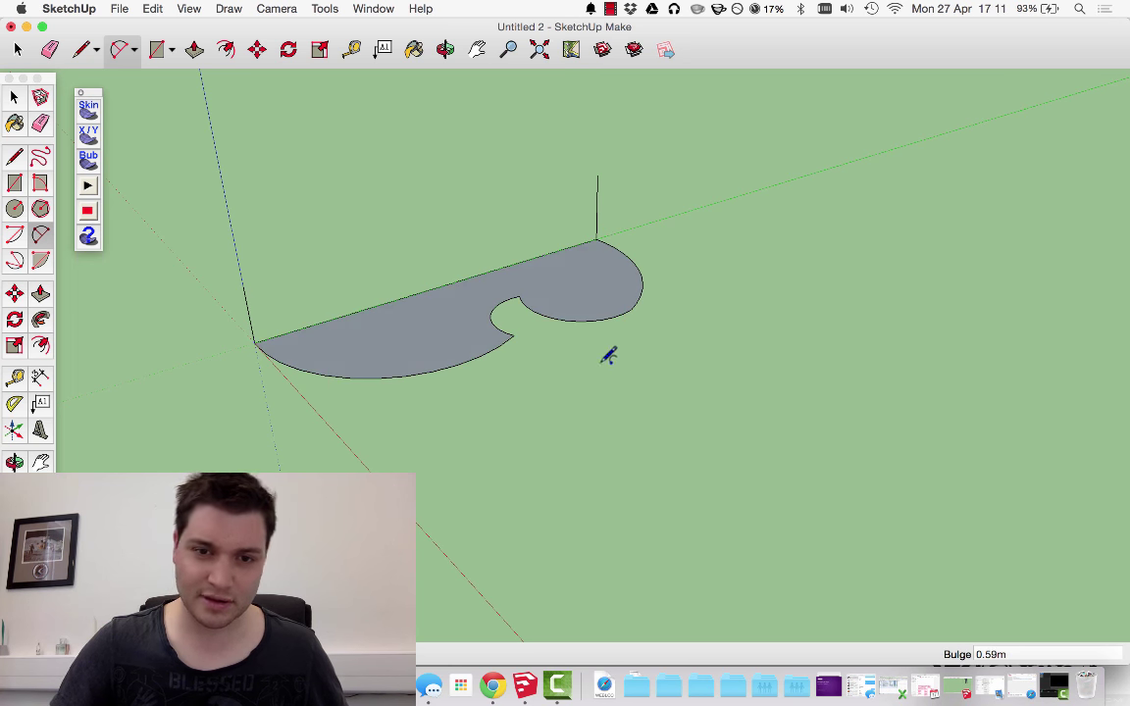
# - Join the tops of the two vertical lines with three alternating upright arcs, using the standard Right view for alignment
pyautogui.moveTo(578, 356); pyautogui.dragTo(297, 252, button='middle')
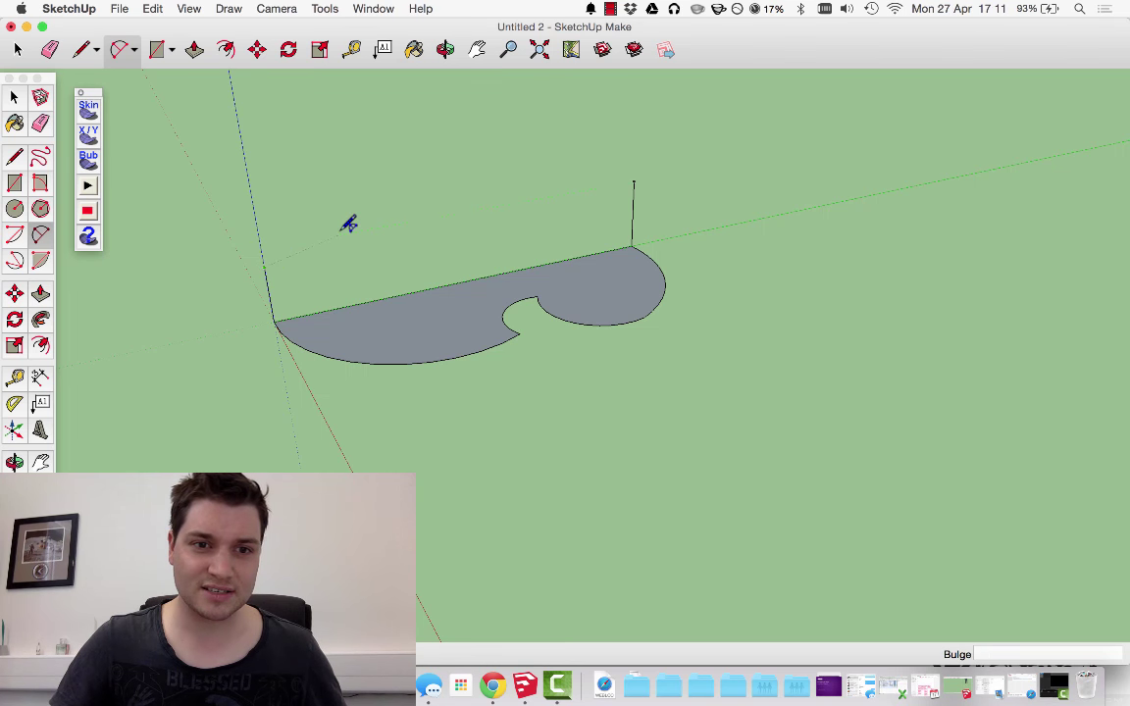
pyautogui.moveTo(343, 233); pyautogui.dragTo(266, 279)
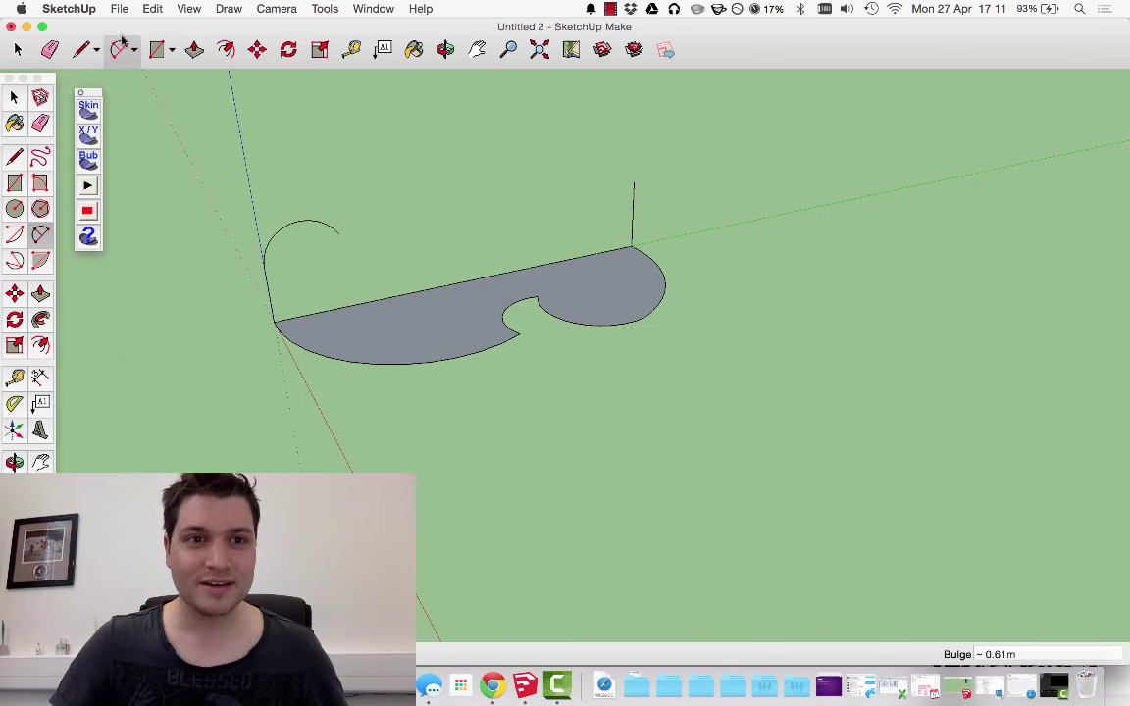
pyautogui.click(277, 8)
pyautogui.moveTo(392, 57)
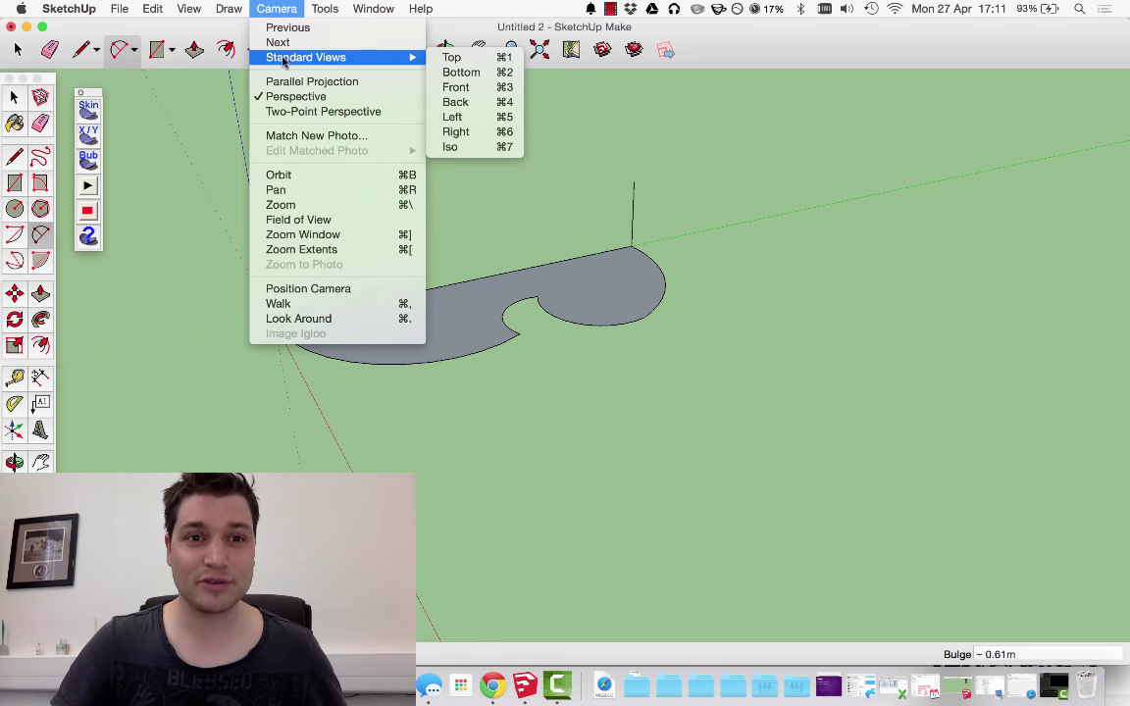
pyautogui.click(510, 131)
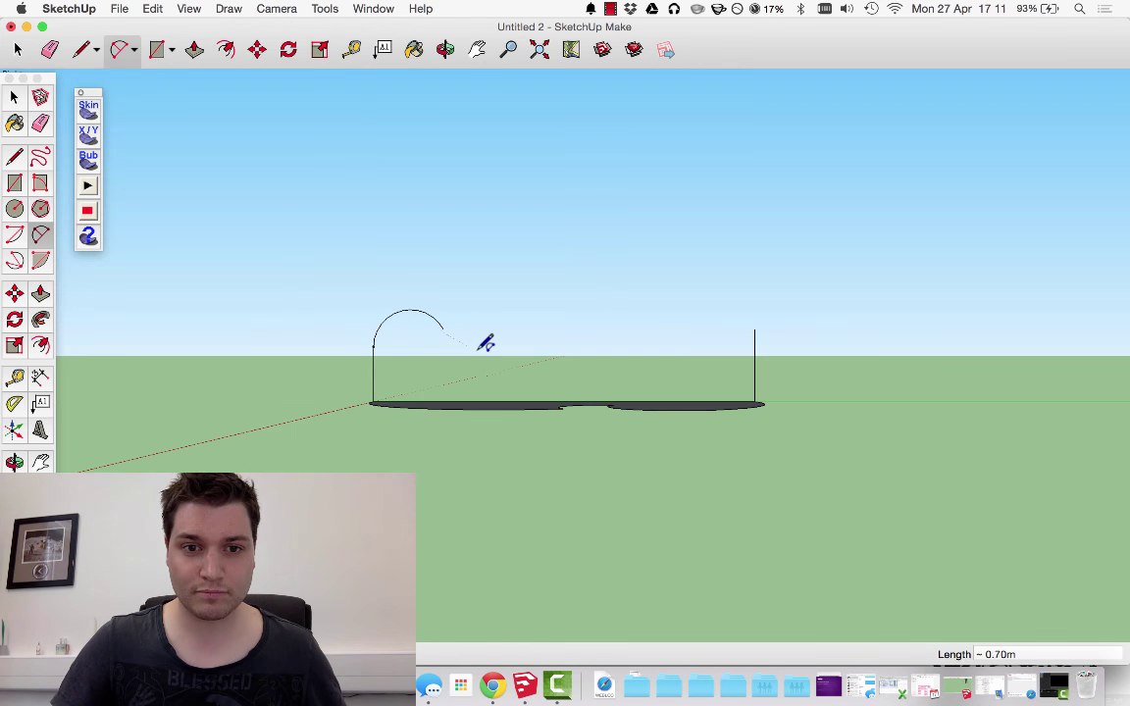
pyautogui.scroll(3, 461, 326)
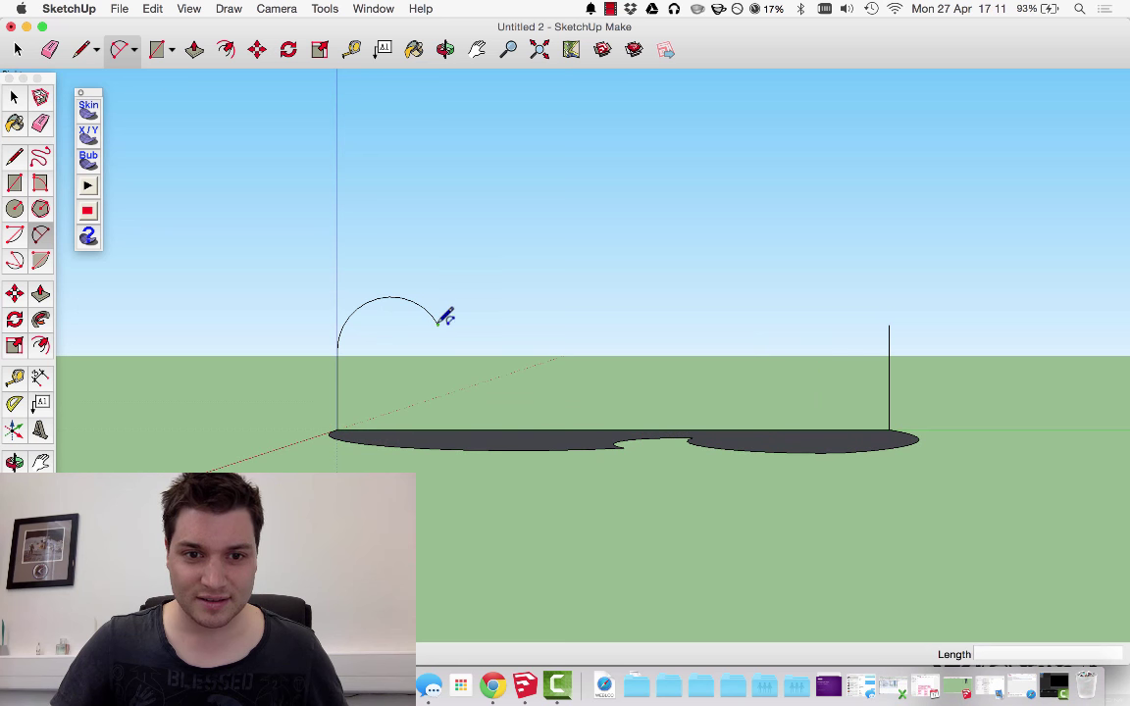
pyautogui.click(566, 325)
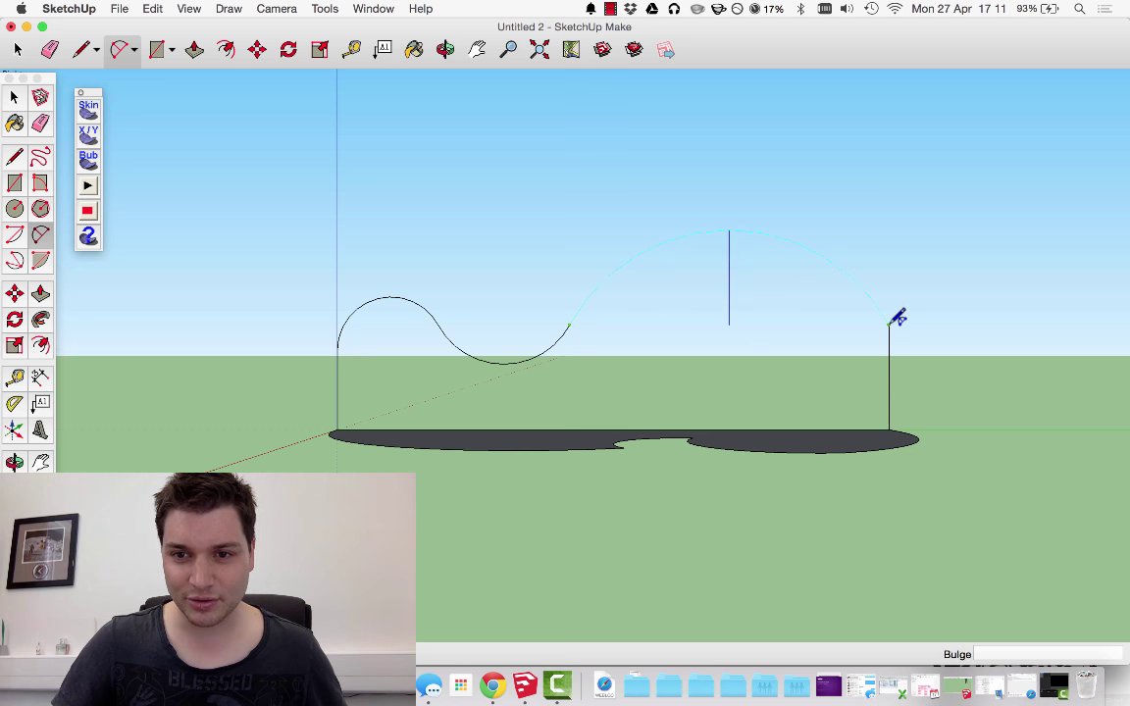
pyautogui.click(895, 320)
# - Delete the upright face, the ground face and the straight line between them, keeping only the closed outer outline
pyautogui.moveTo(306, 201); pyautogui.dragTo(280, 371, button='middle')
pyautogui.moveTo(737, 479); pyautogui.dragTo(677, 412, button='middle')
pyautogui.click(13, 96)
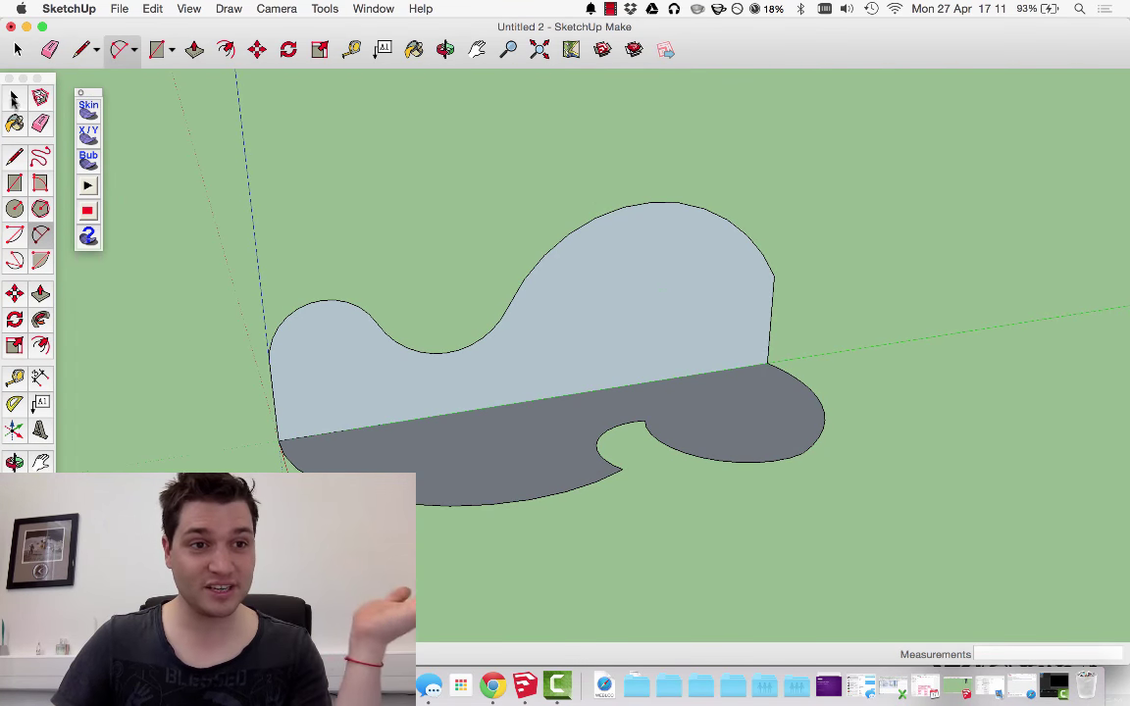
pyautogui.click(566, 337)
pyautogui.press('Delete')
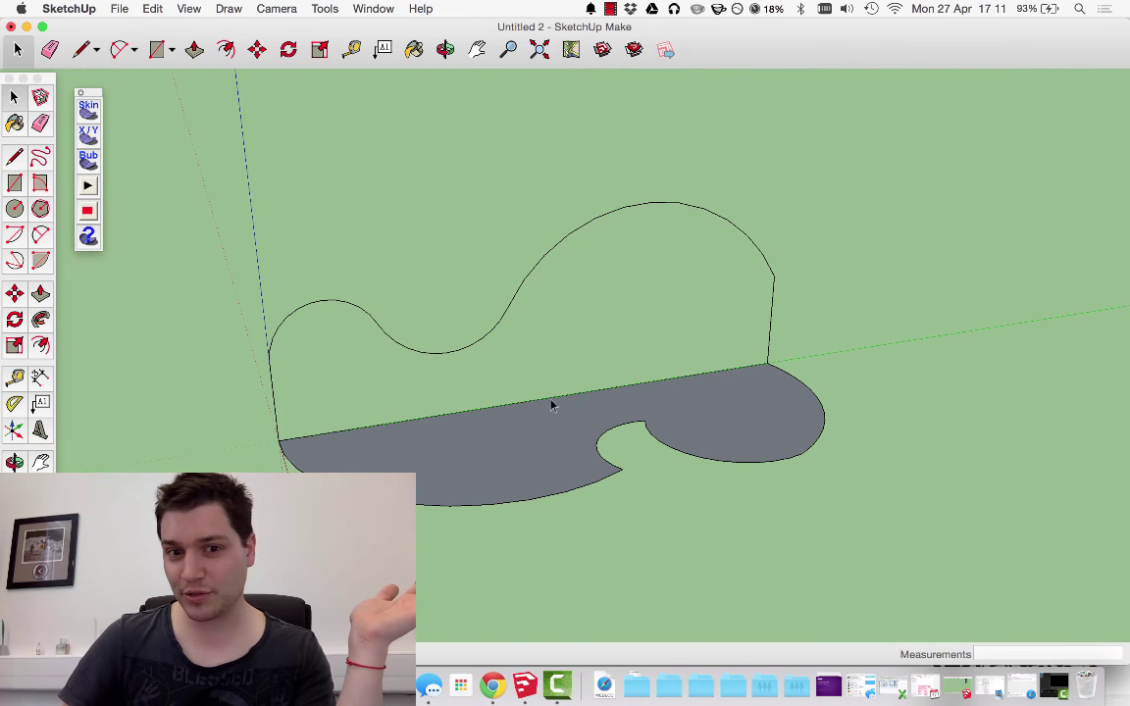
pyautogui.click(502, 426)
pyautogui.press('Delete')
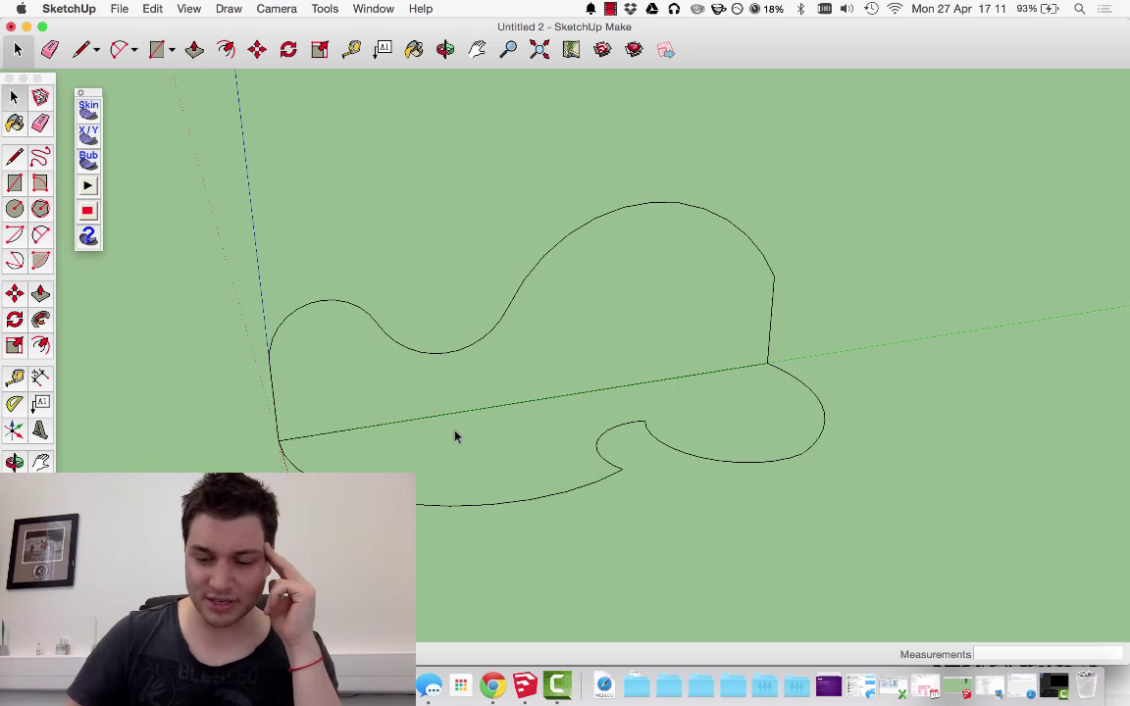
pyautogui.press('e')
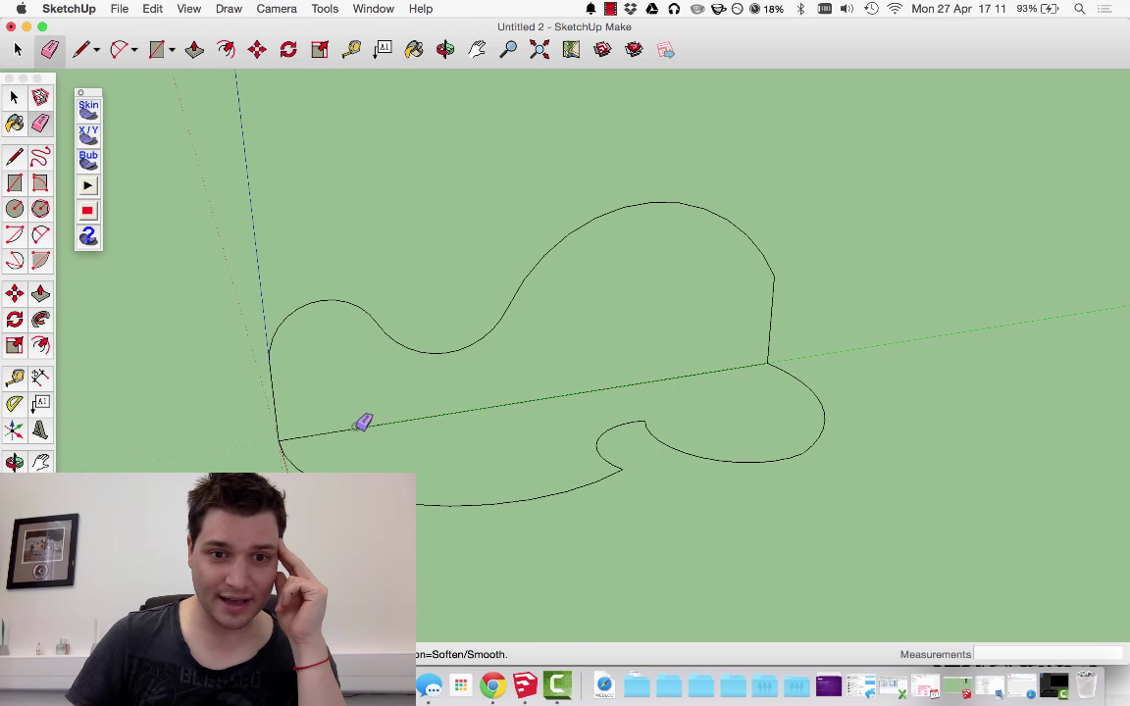
pyautogui.press('space')
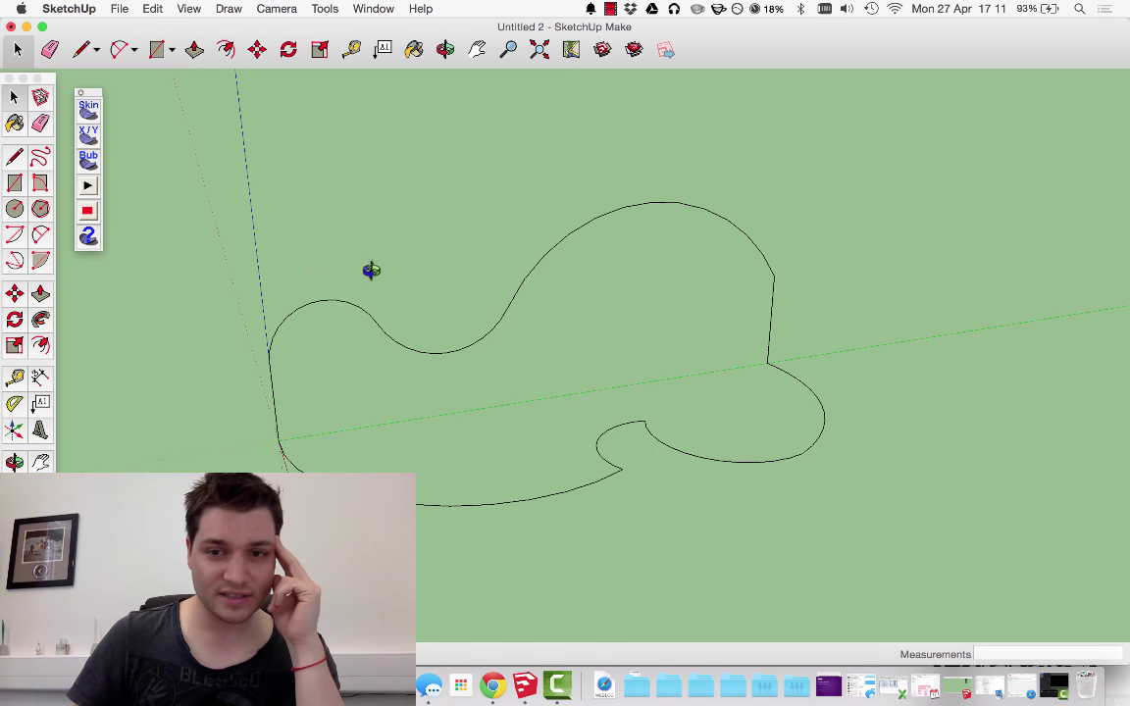
# - Select the whole curved outline and generate a soap skin across it with 20 divisions
pyautogui.moveTo(407, 271); pyautogui.dragTo(637, 263, button='middle')
pyautogui.moveTo(244, 157); pyautogui.dragTo(829, 586)
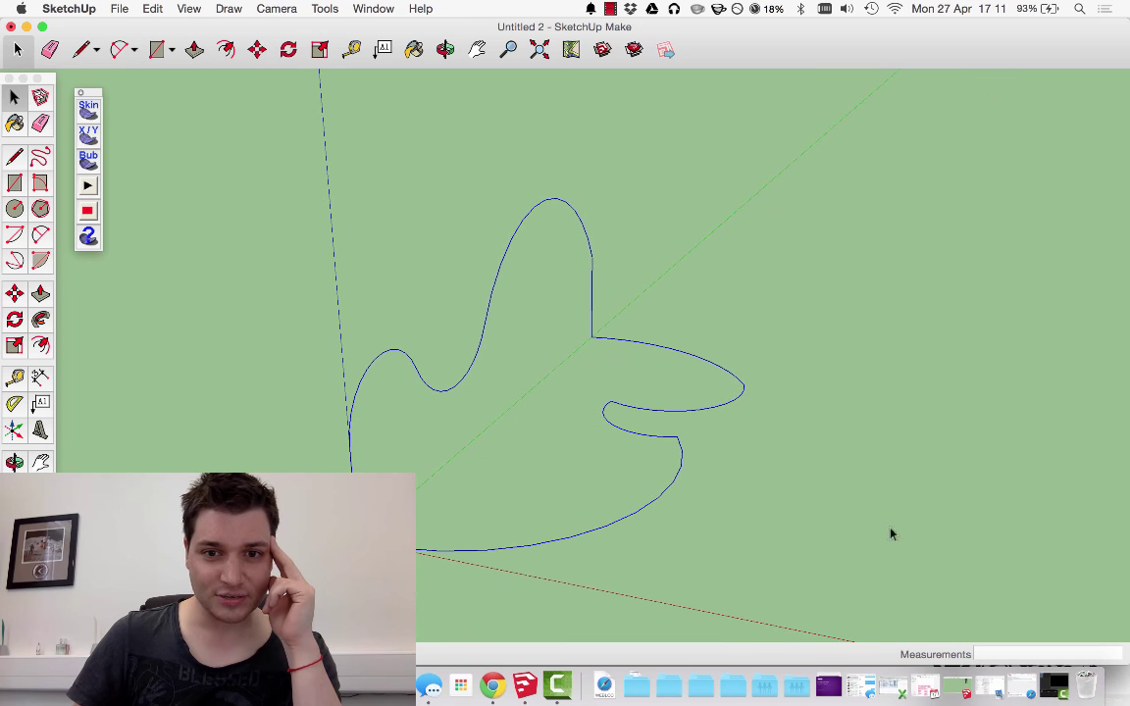
pyautogui.click(93, 115)
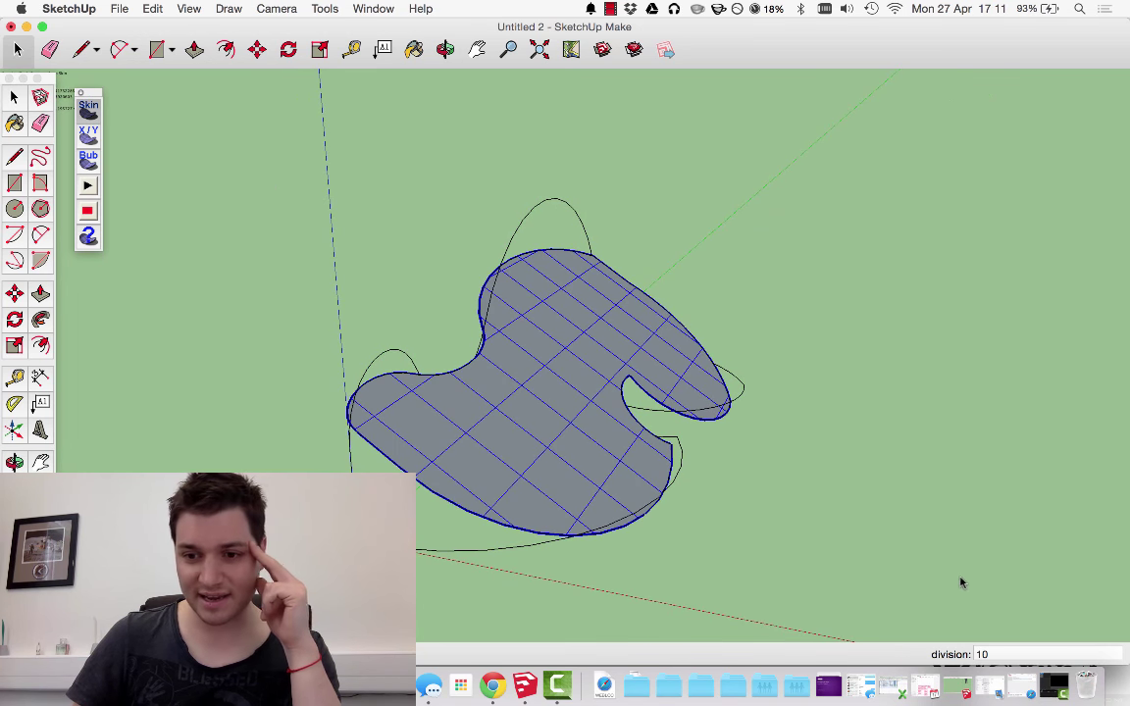
pyautogui.click(1010, 653)
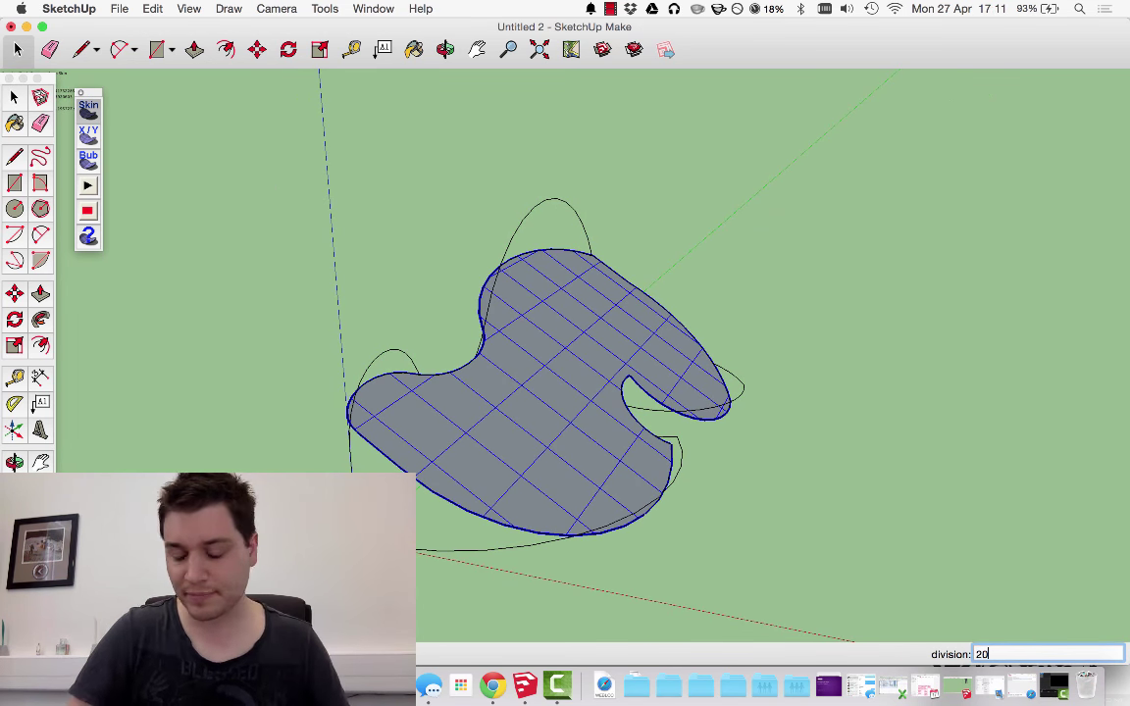
pyautogui.write('20')
pyautogui.press('Return')
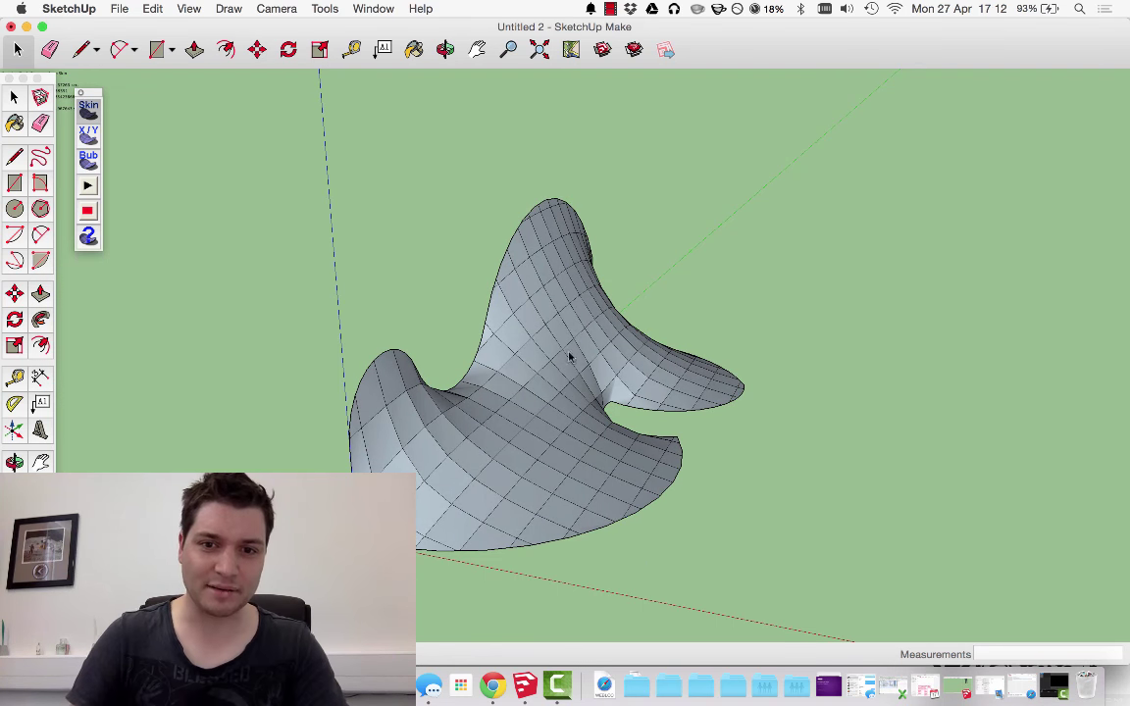
# - Select the skin mesh and inflate it with the Bubble tool at a pressure of 50
pyautogui.moveTo(570, 358); pyautogui.dragTo(164, 231, button='middle')
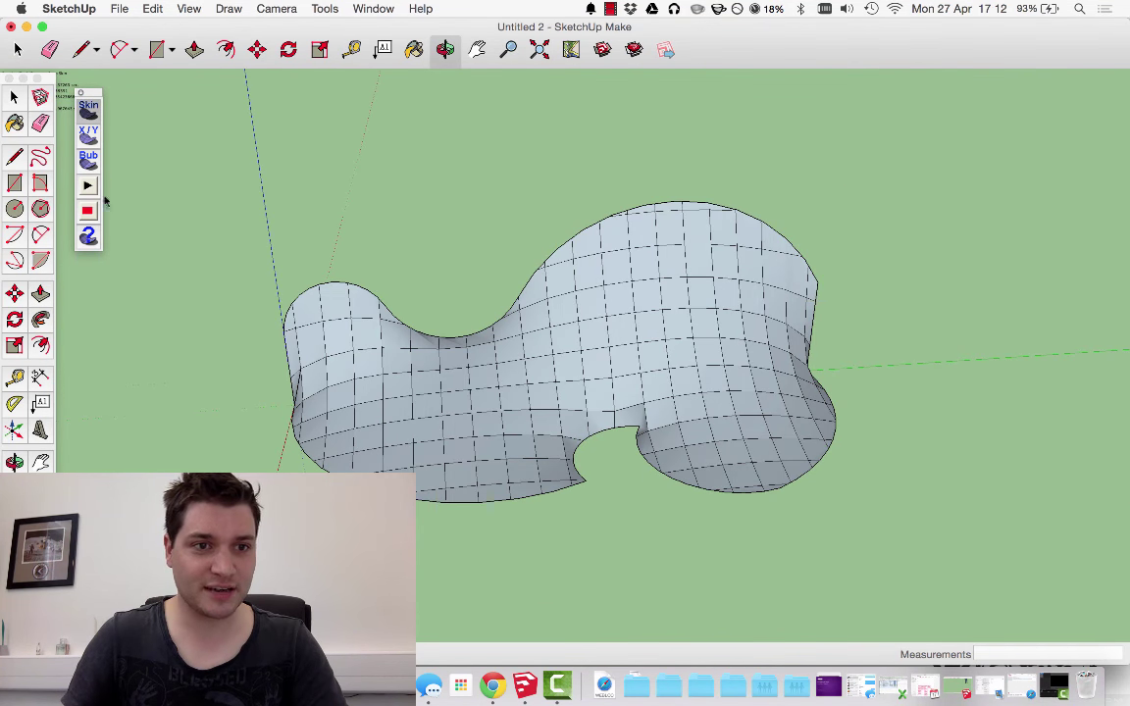
pyautogui.click(86, 162)
pyautogui.click(686, 251)
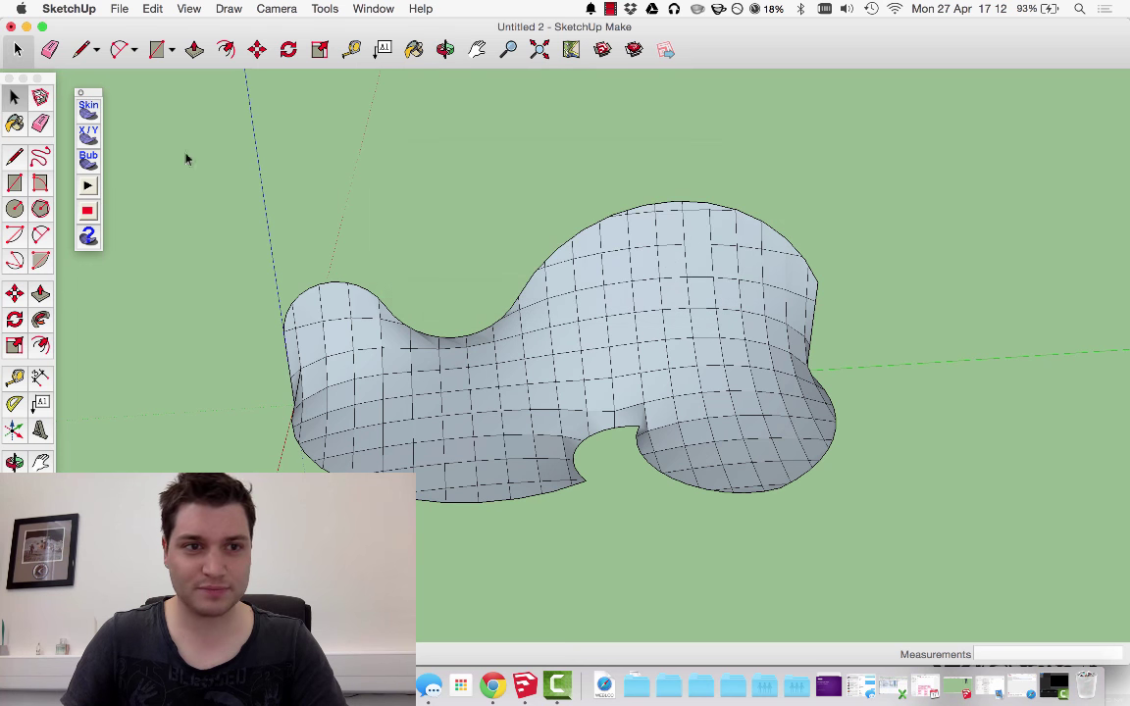
pyautogui.click(398, 370)
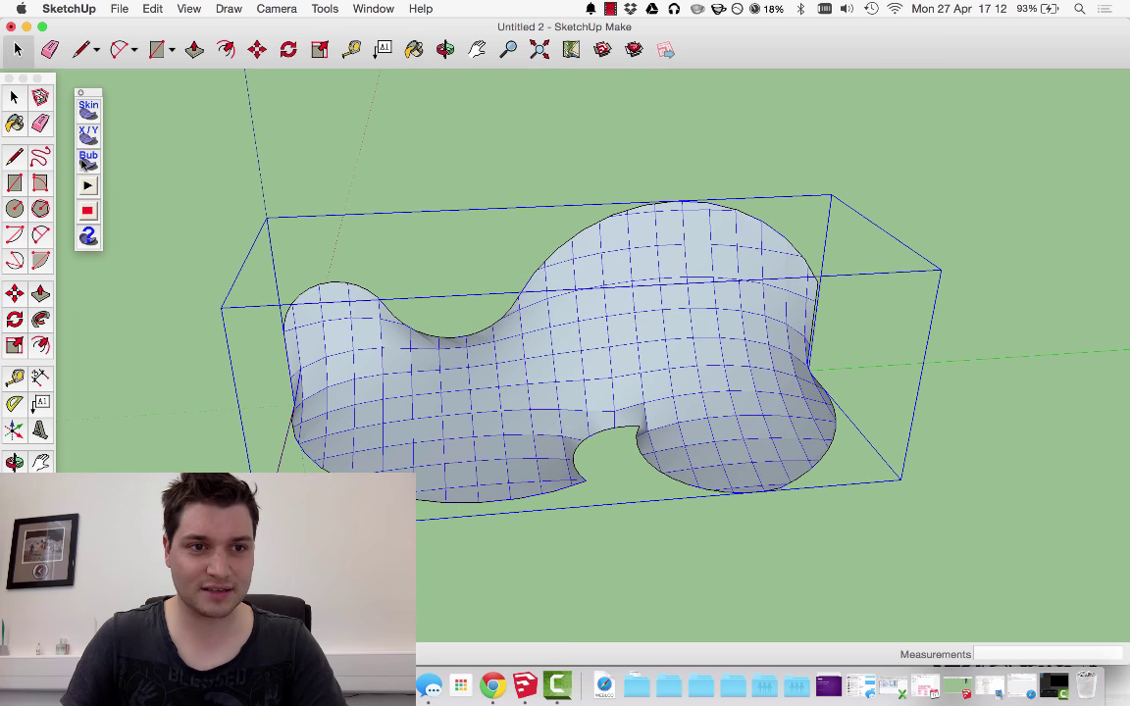
pyautogui.click(87, 161)
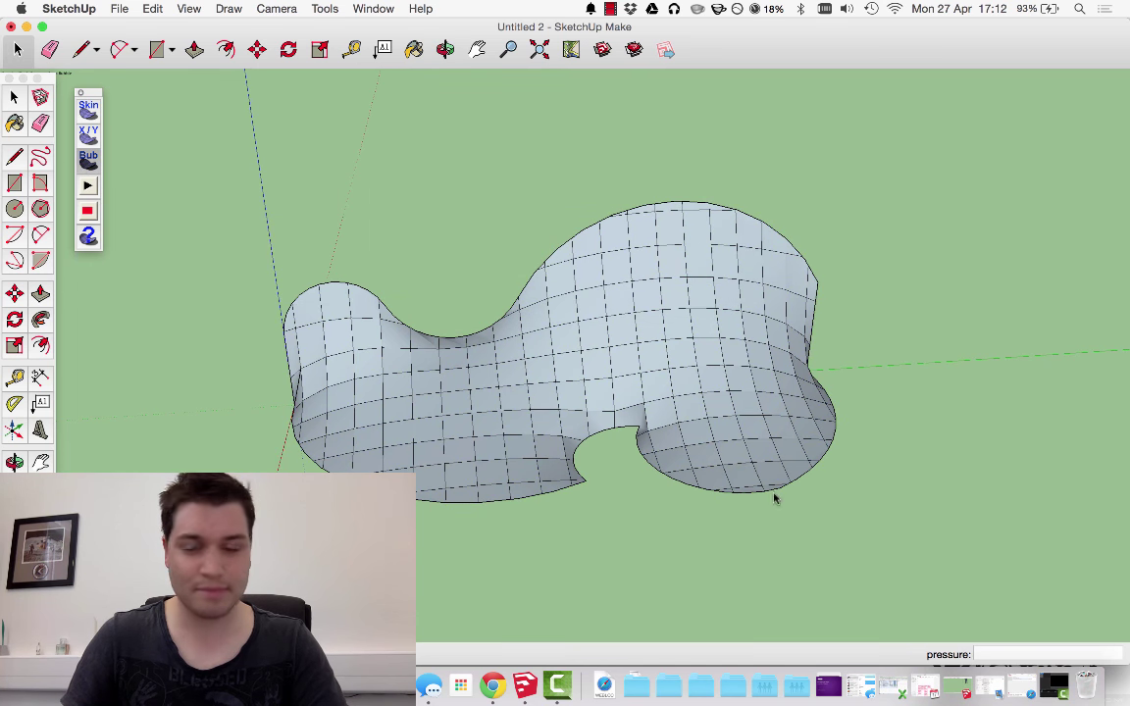
pyautogui.click(992, 652)
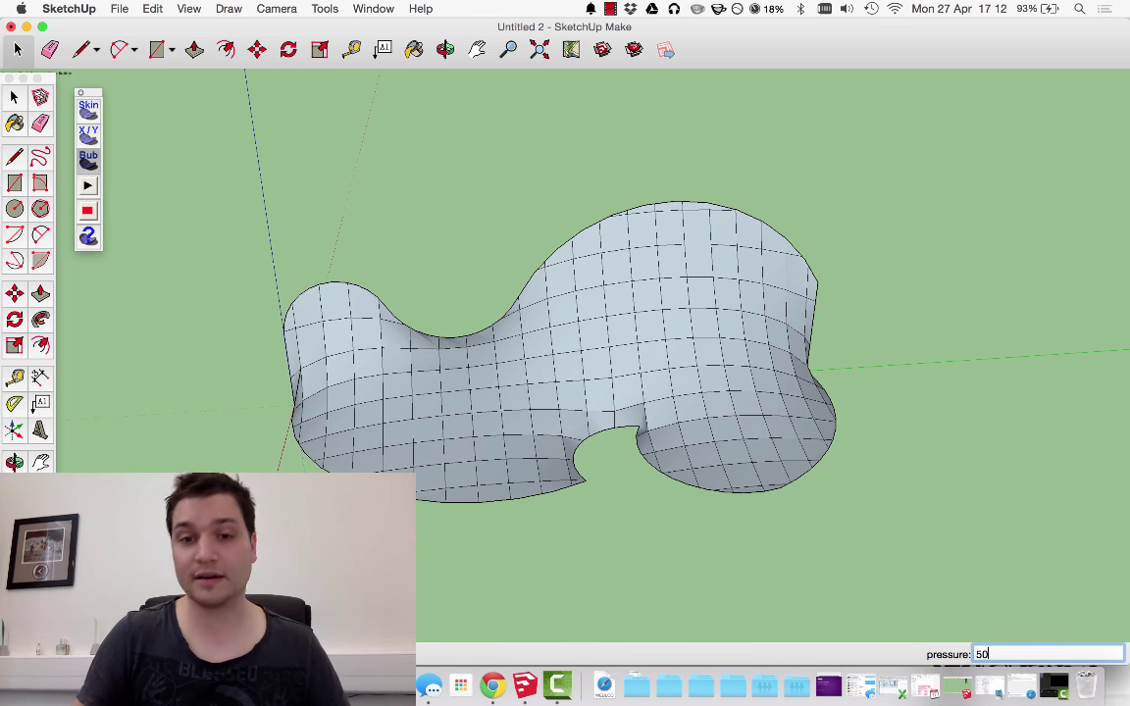
pyautogui.press('Return')
pyautogui.moveTo(295, 407); pyautogui.dragTo(710, 356, button='middle')
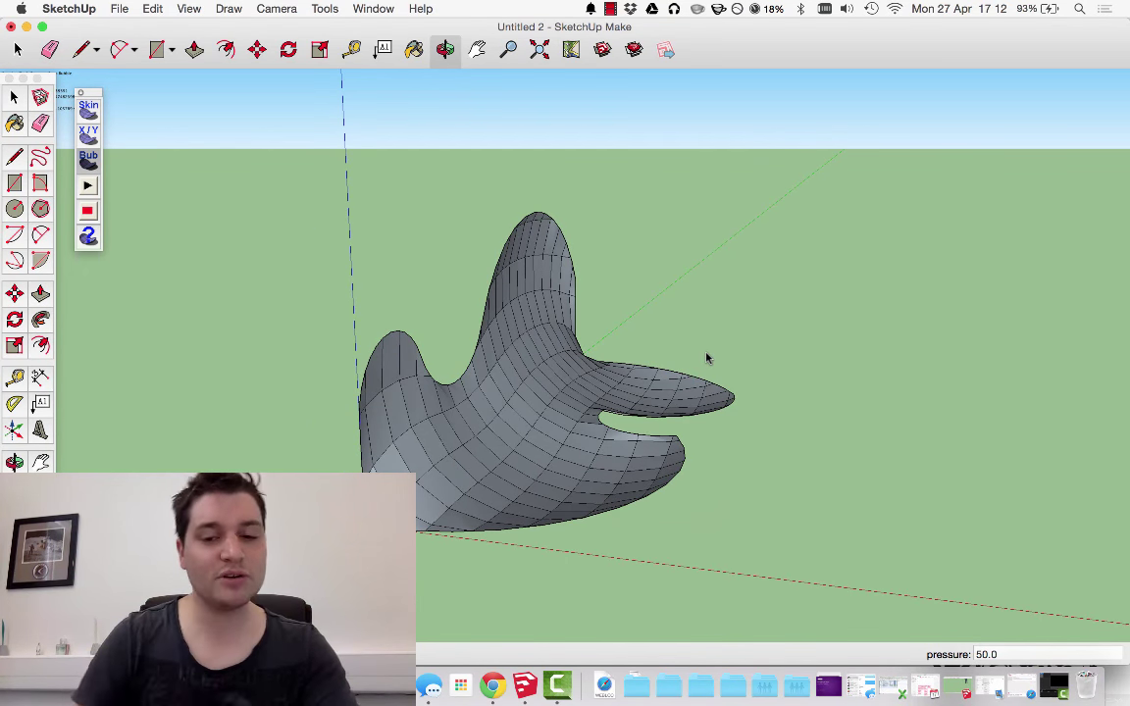
# - Change the bubble pressure on the skin to -50 and inspect the shape from the front and farther away
pyautogui.moveTo(1001, 651); pyautogui.dragTo(950, 651)
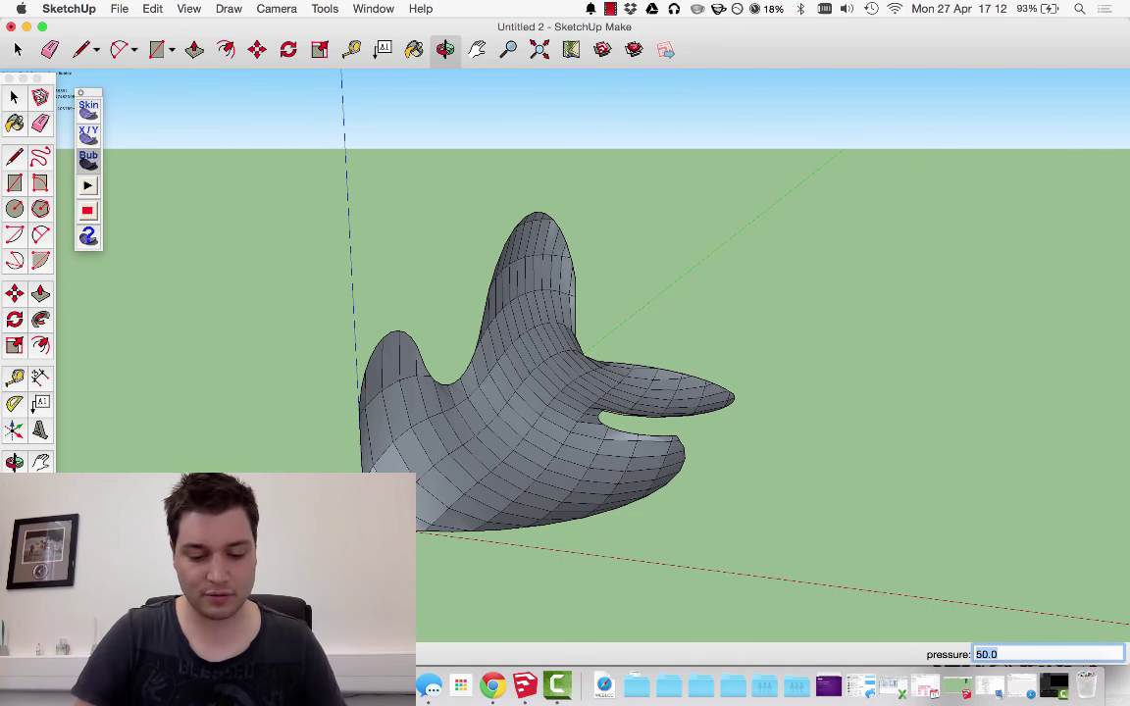
pyautogui.write('-50')
pyautogui.press('Return')
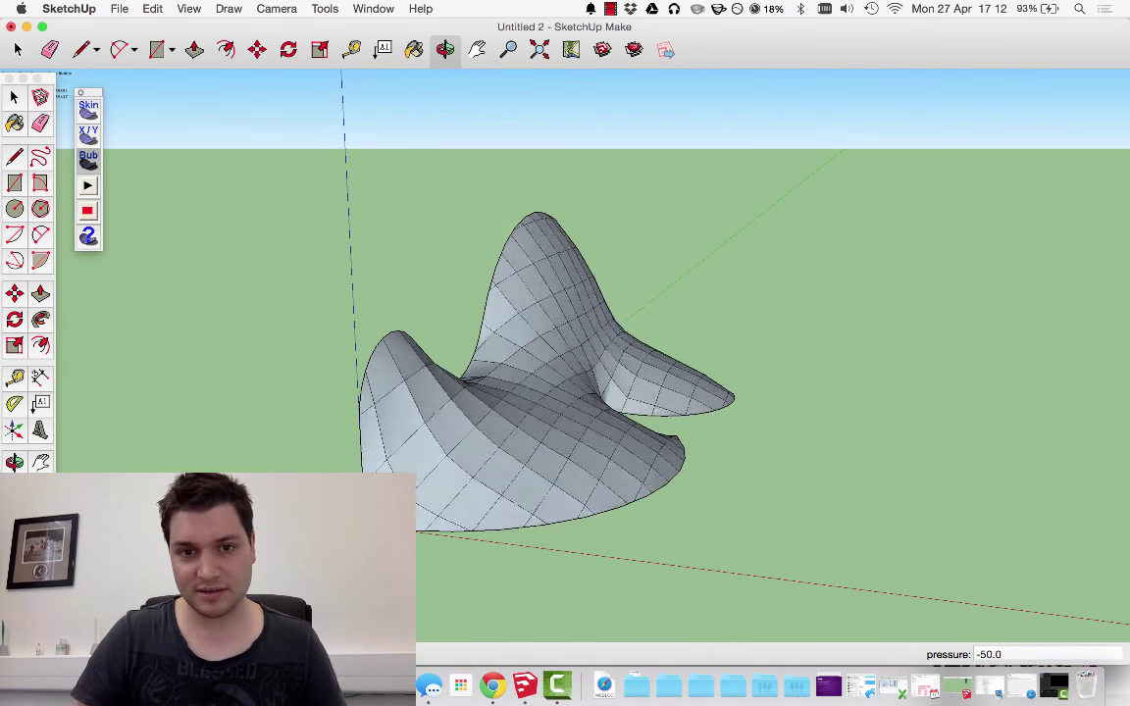
pyautogui.moveTo(870, 481); pyautogui.dragTo(330, 396, button='middle')
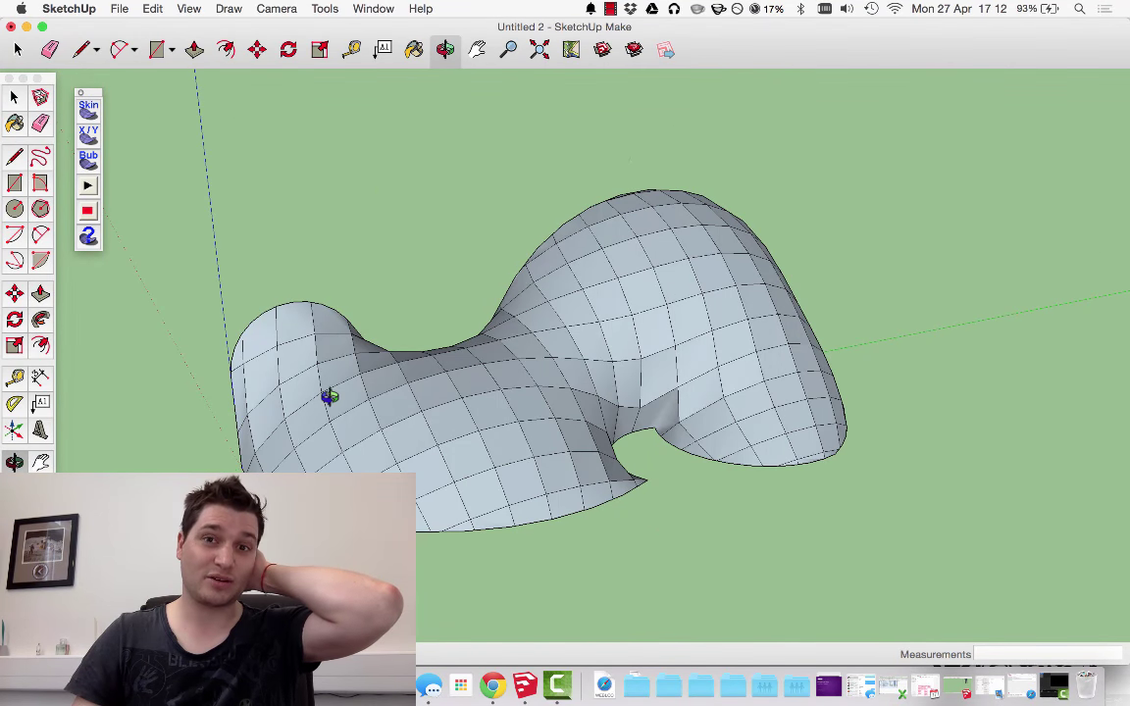
pyautogui.scroll(-4, 372, 299)
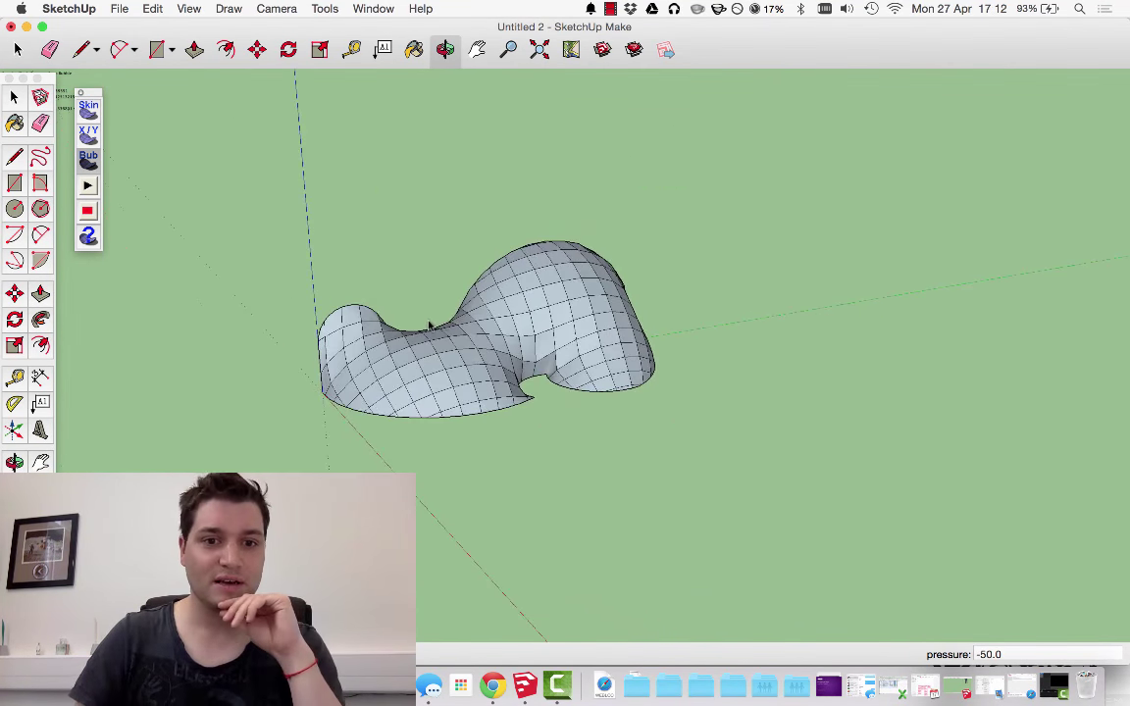
# - Draw a rectangle about 7.61 × 6.43 m on the ground along the red axis and delete its face, keeping the outline
pyautogui.scroll(-2, 409, 326)
pyautogui.press('r')
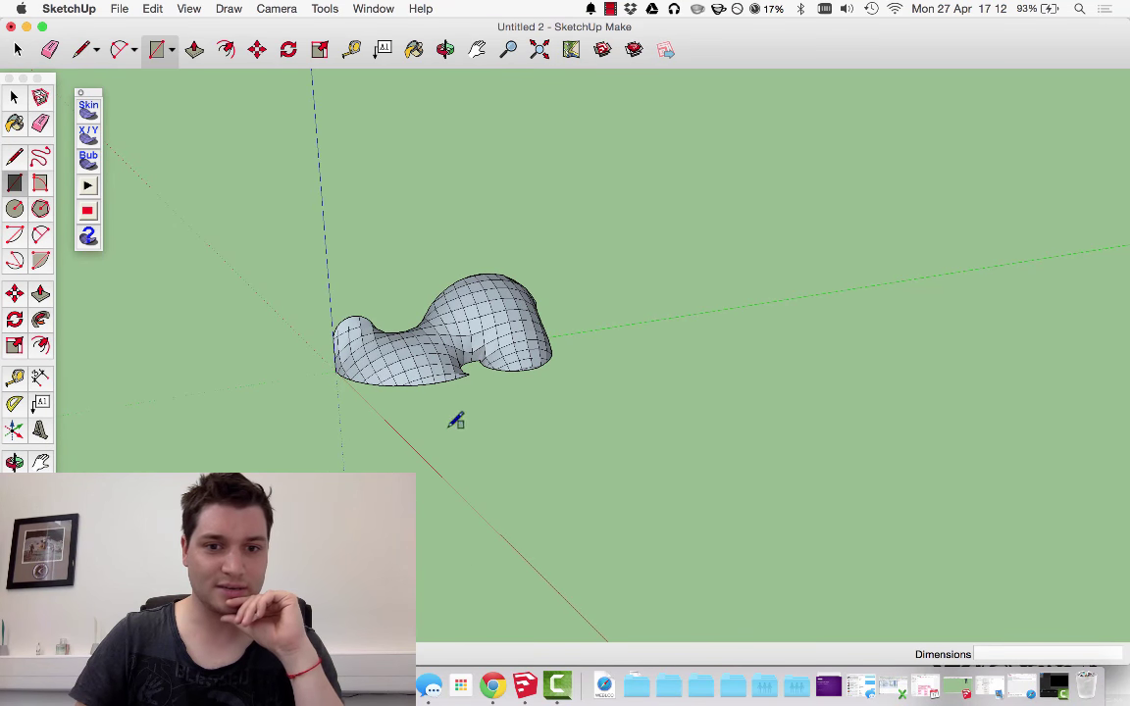
pyautogui.scroll(-2, 466, 419)
pyautogui.click(481, 478)
pyautogui.click(727, 517)
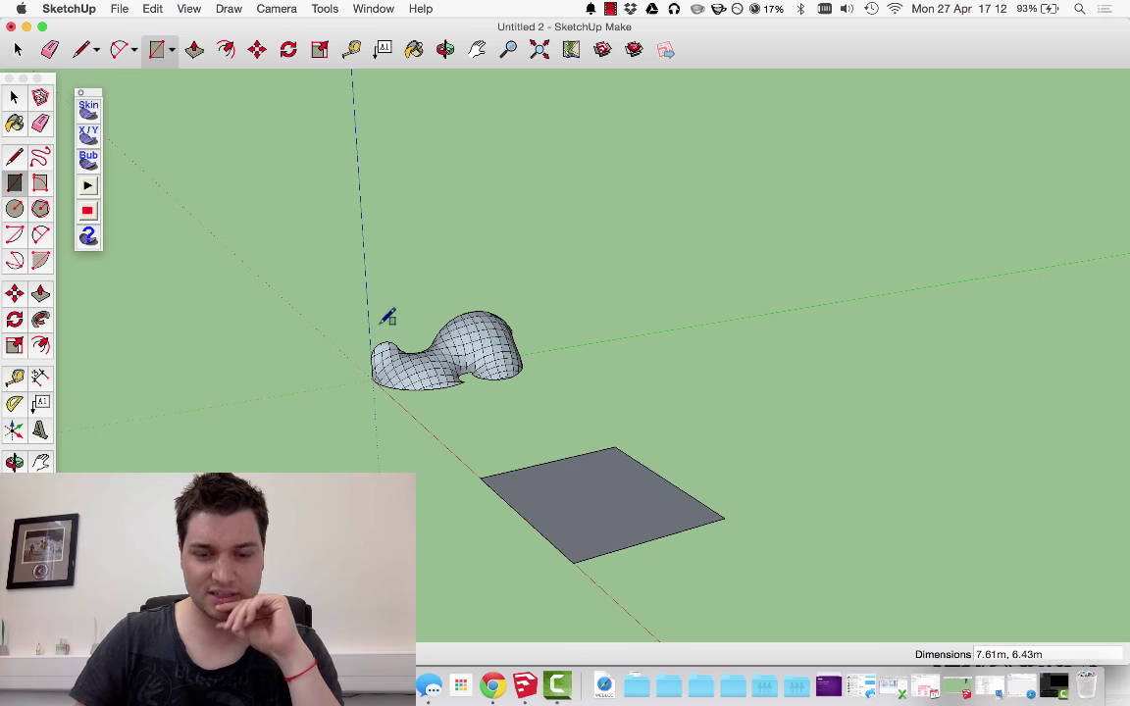
pyautogui.moveTo(378, 317); pyautogui.dragTo(446, 283, button='middle')
pyautogui.click(14, 97)
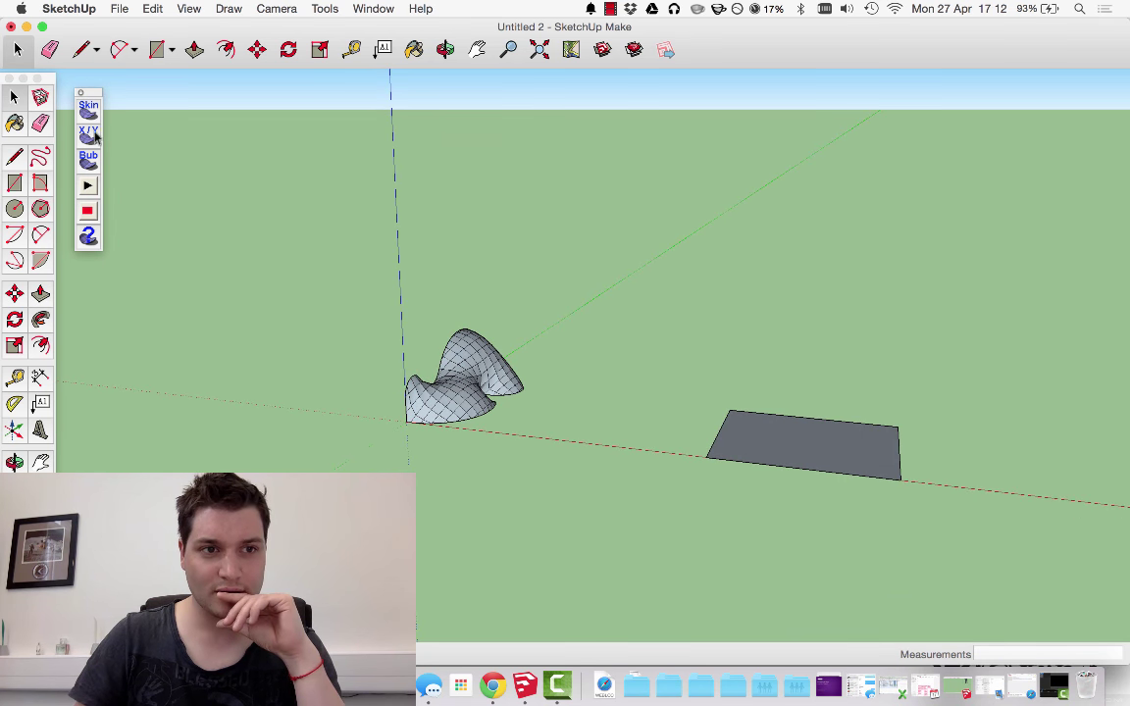
pyautogui.click(785, 448)
pyautogui.press('Delete')
# - Select the rectangle's outline and generate a soap skin across it with 10 divisions
pyautogui.moveTo(872, 472); pyautogui.dragTo(706, 374, button='middle')
pyautogui.moveTo(453, 311); pyautogui.dragTo(971, 586)
pyautogui.moveTo(372, 276); pyautogui.dragTo(804, 540)
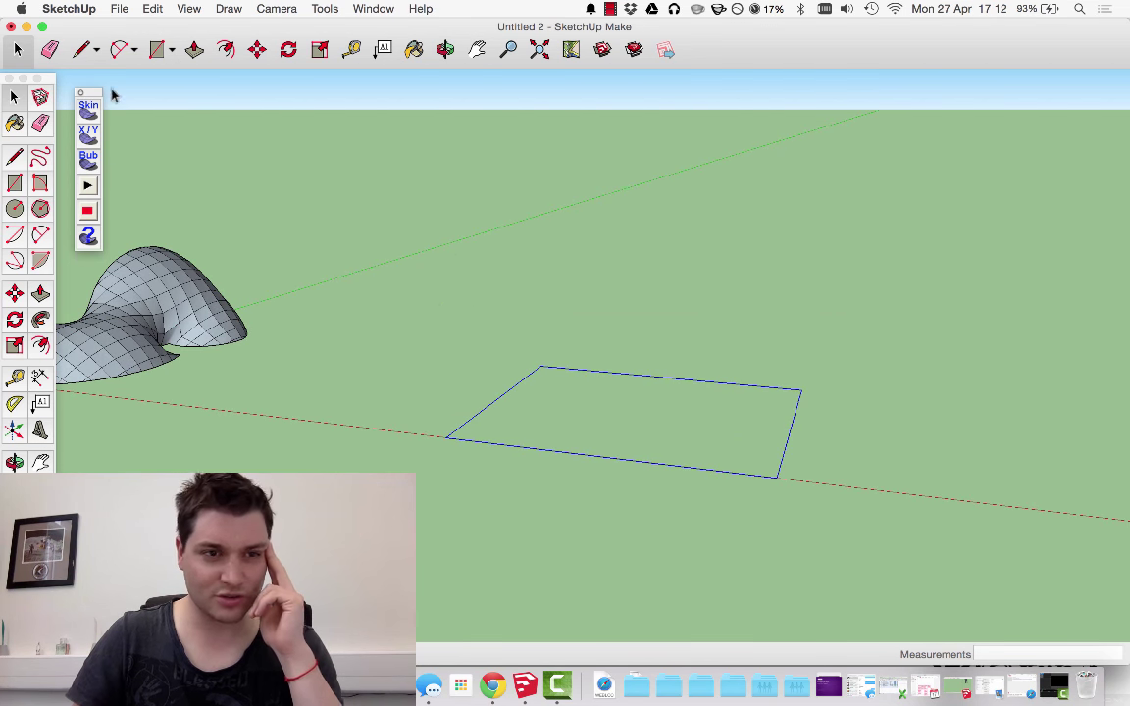
pyautogui.click(93, 113)
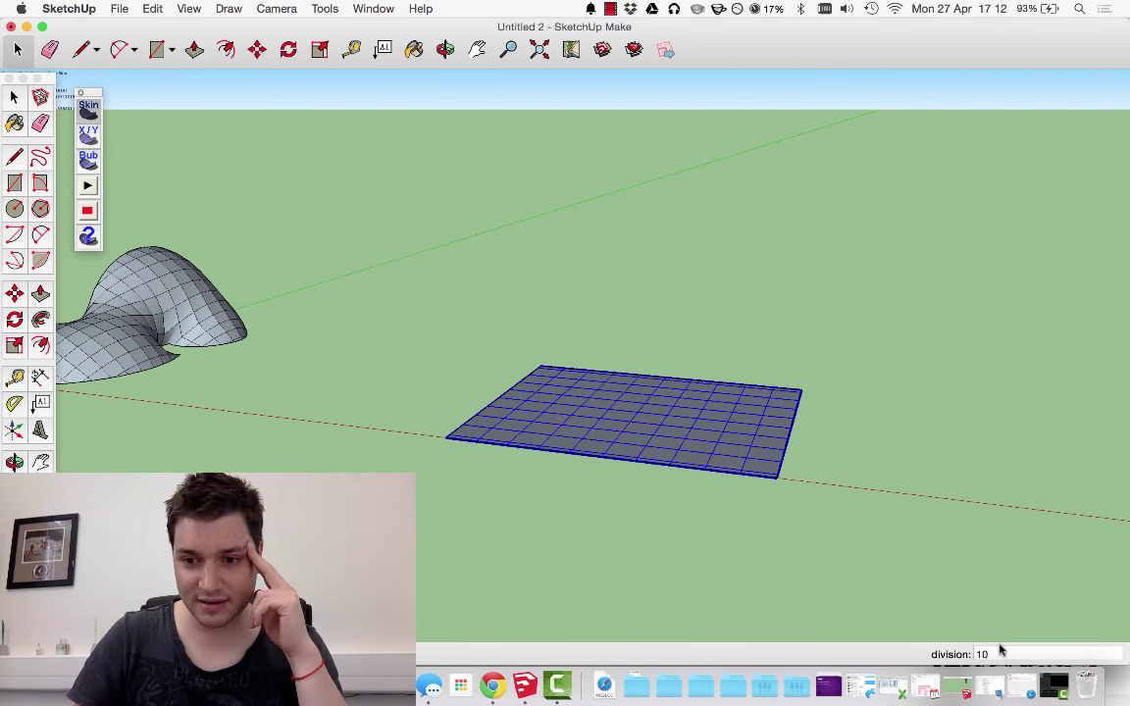
pyautogui.press('Return')
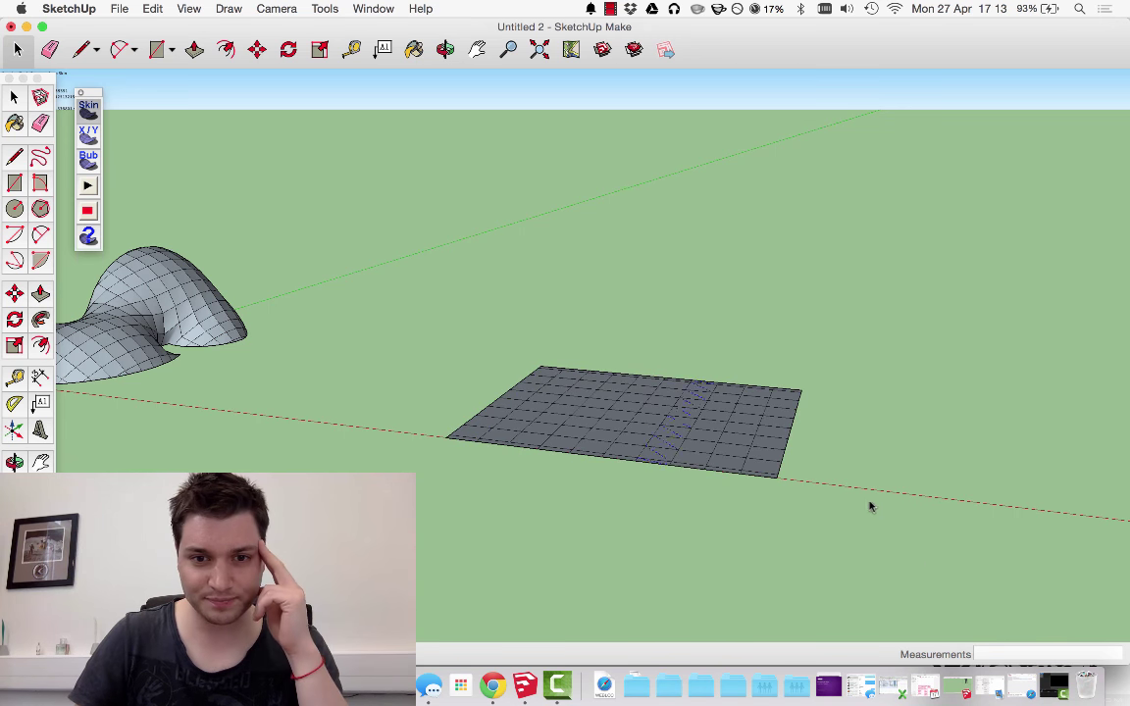
# - Inflate the flat rectangular skin with the Bubble tool at a pressure of 20
pyautogui.click(88, 157)
pyautogui.press('Return')
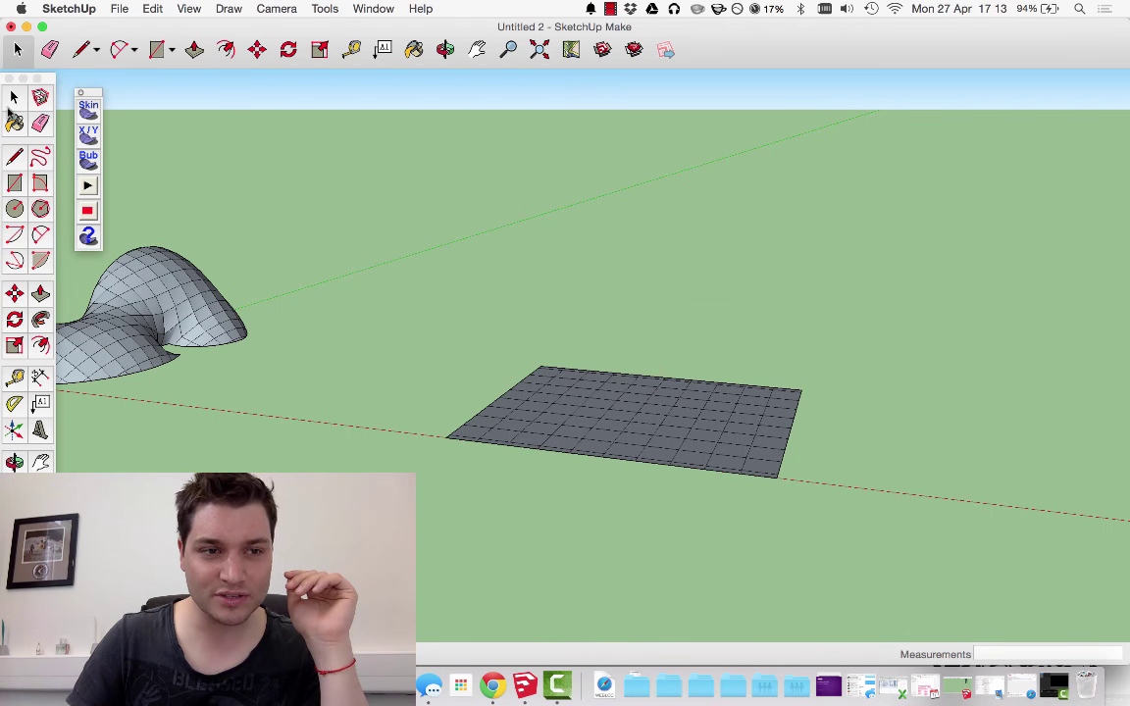
pyautogui.click(88, 160)
pyautogui.write('20')
pyautogui.press('Return')
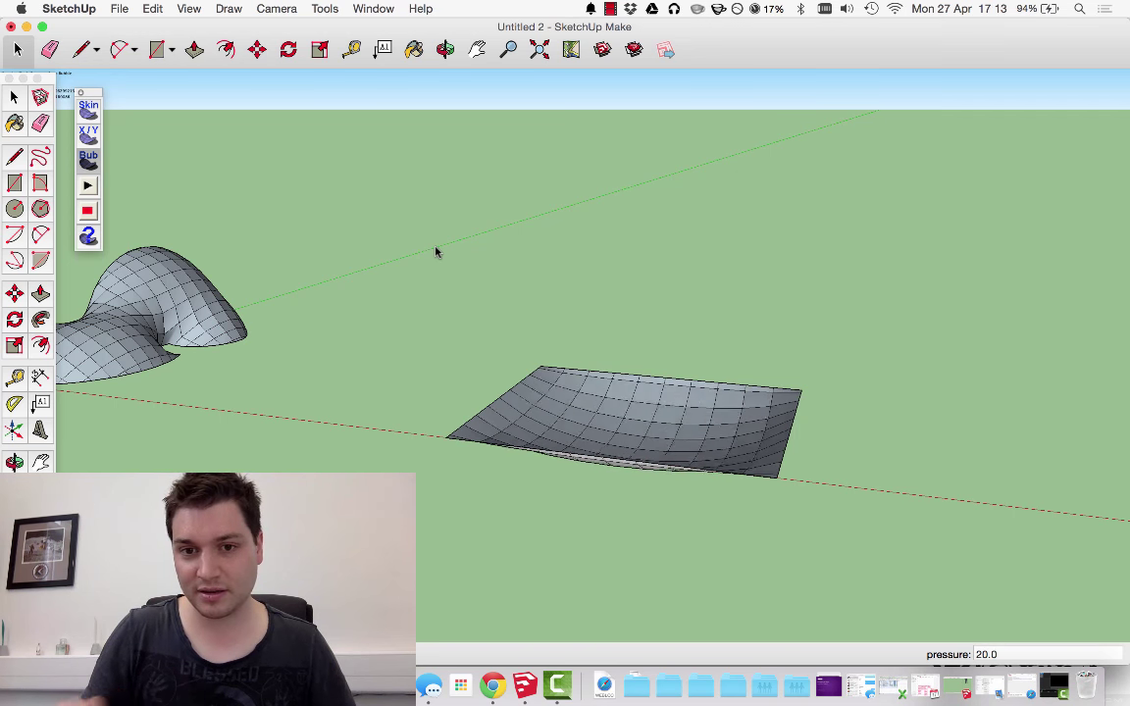
# - Change the bubble pressure on the rectangular skin to -40 and select the whole dome with its outline
pyautogui.click(969, 654)
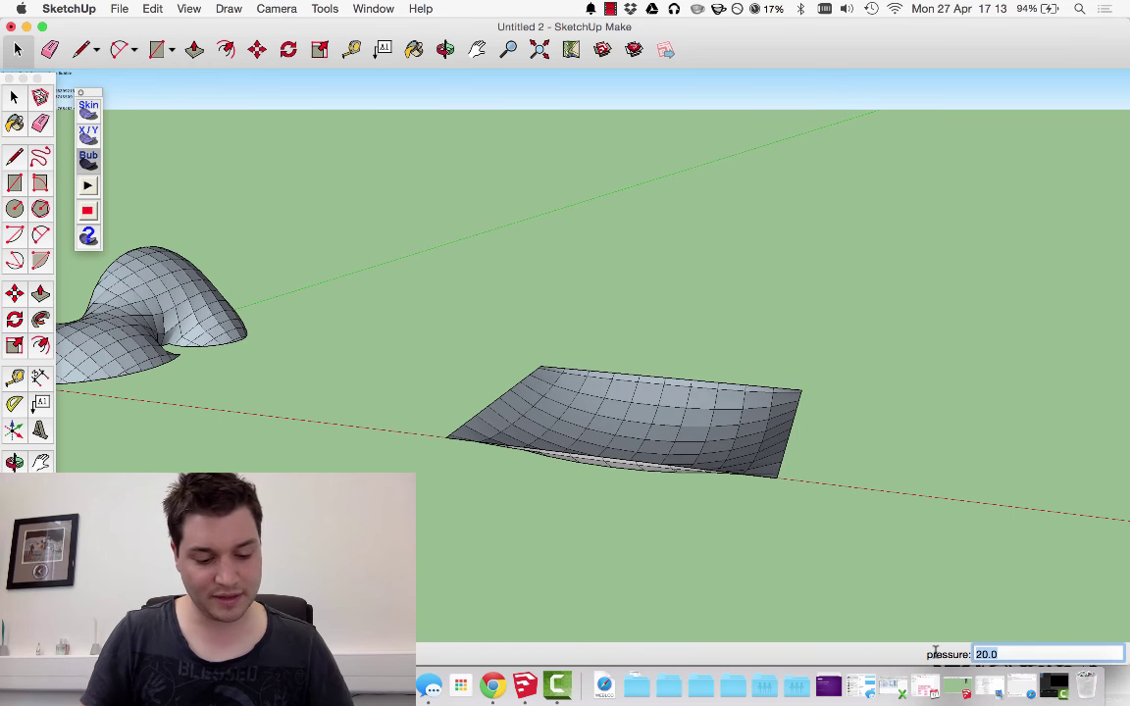
pyautogui.write('-40')
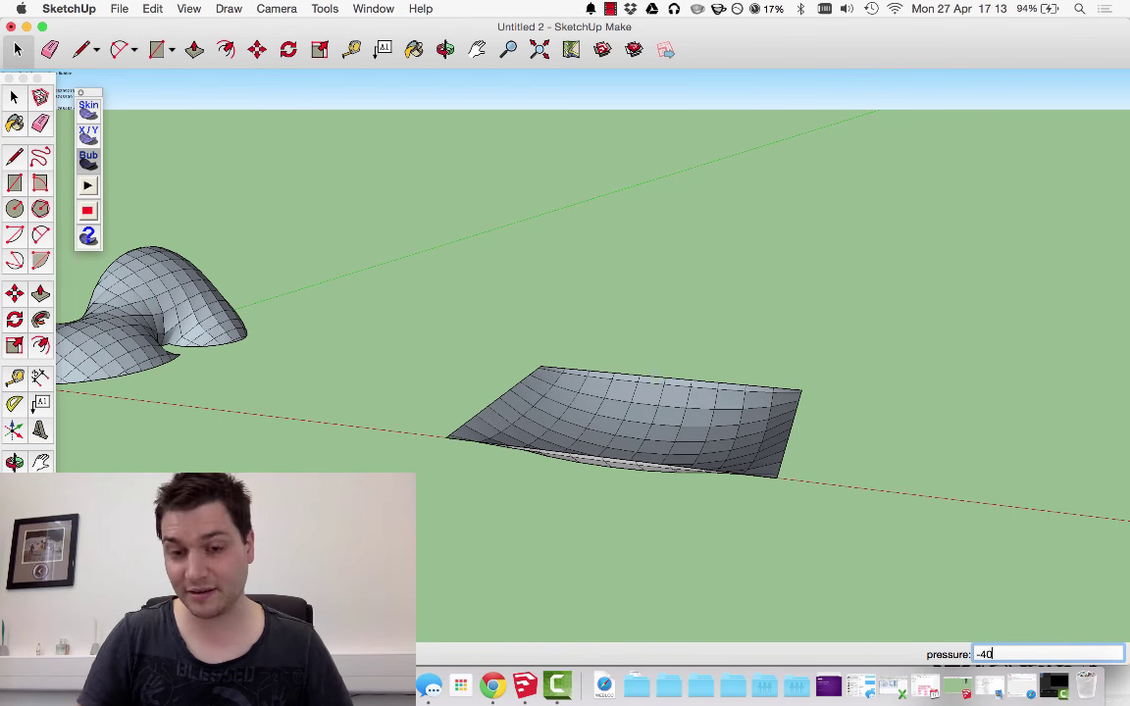
pyautogui.press('Return')
pyautogui.press('o')
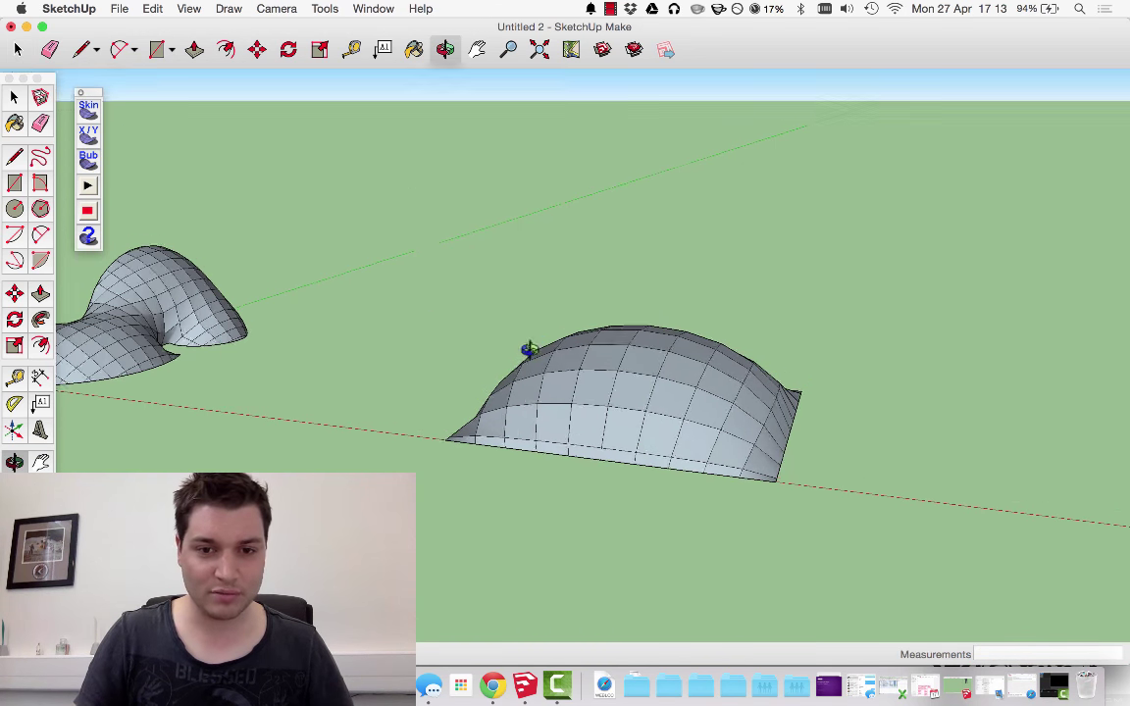
pyautogui.moveTo(615, 373); pyautogui.dragTo(20, 119)
pyautogui.click(14, 97)
pyautogui.moveTo(304, 257); pyautogui.dragTo(824, 550)
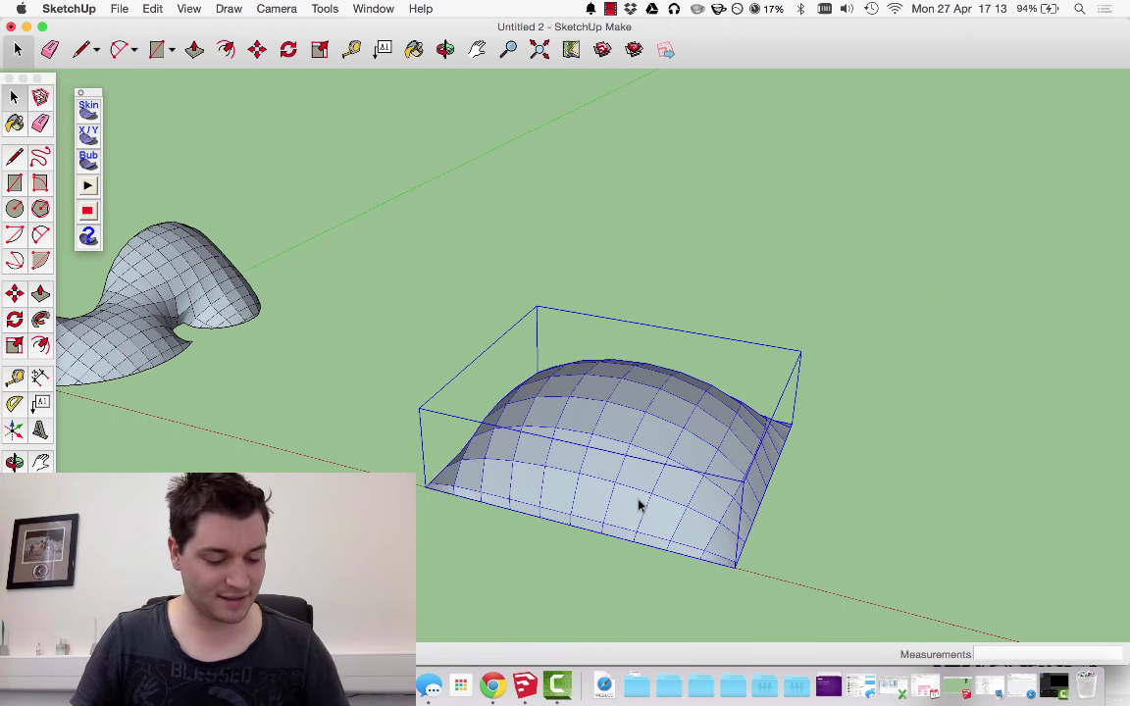
pyautogui.press('super+c')
pyautogui.press('super+v')
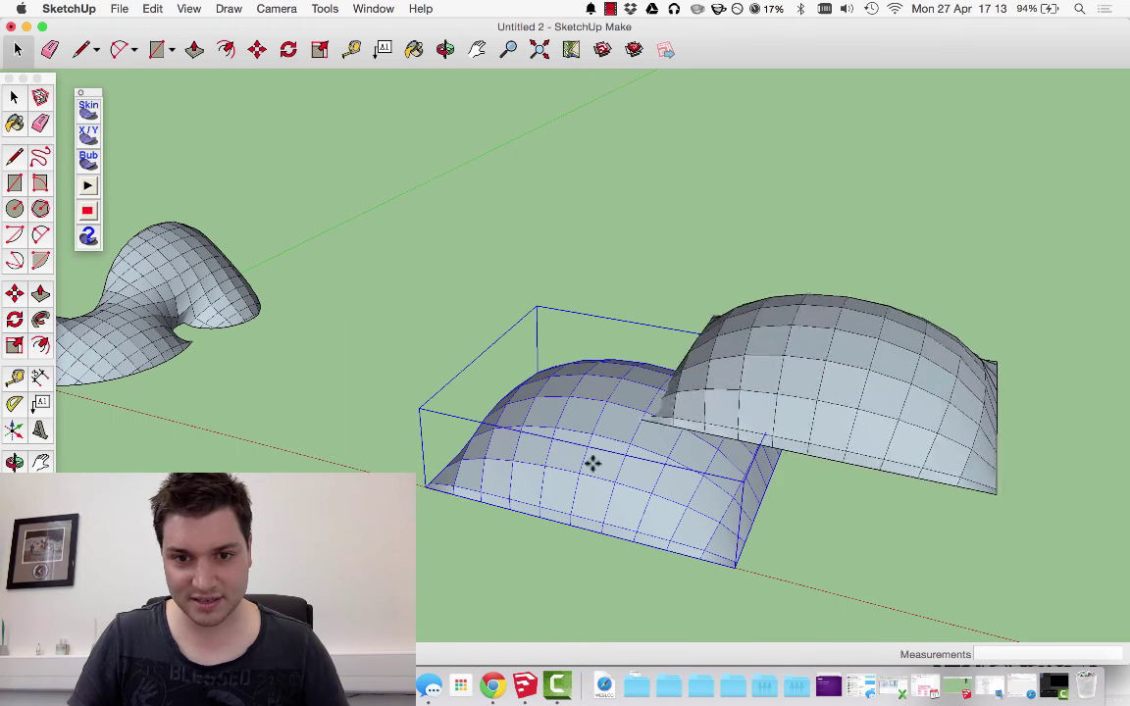
pyautogui.press('Escape')
# - Copy the selected dome corner to corner beside the original and repeat the copy 4x to form a row
pyautogui.press('m')
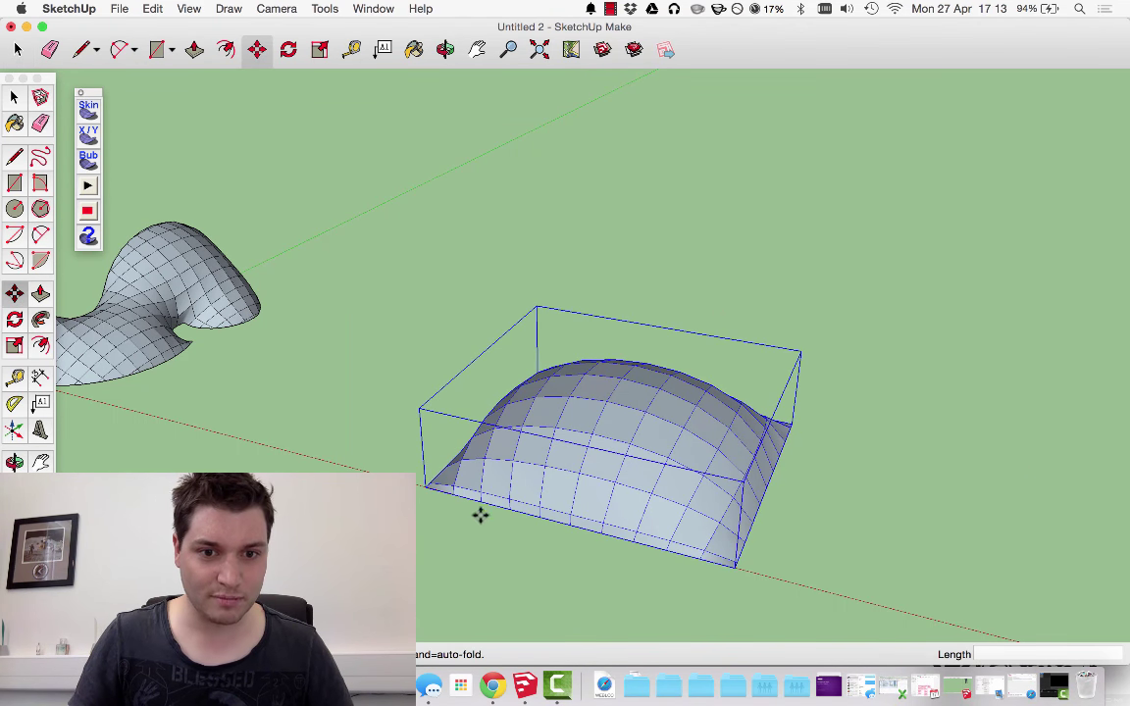
pyautogui.click(431, 460)
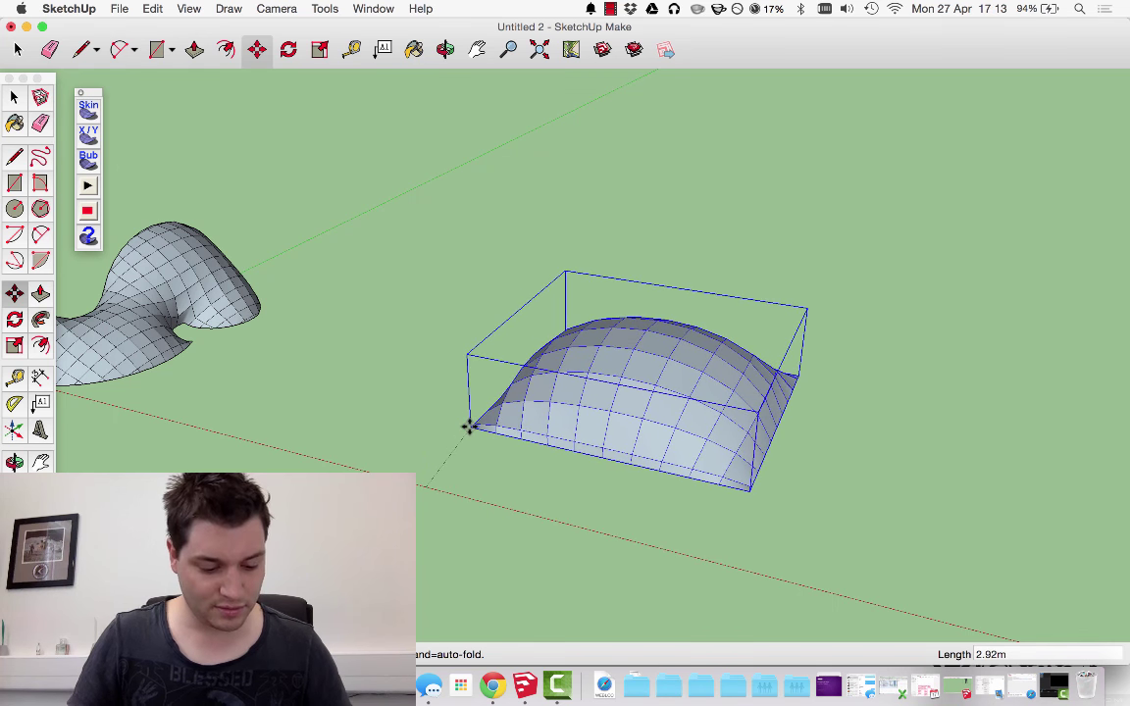
pyautogui.press('alt')
pyautogui.moveTo(431, 418); pyautogui.dragTo(788, 395, button='middle')
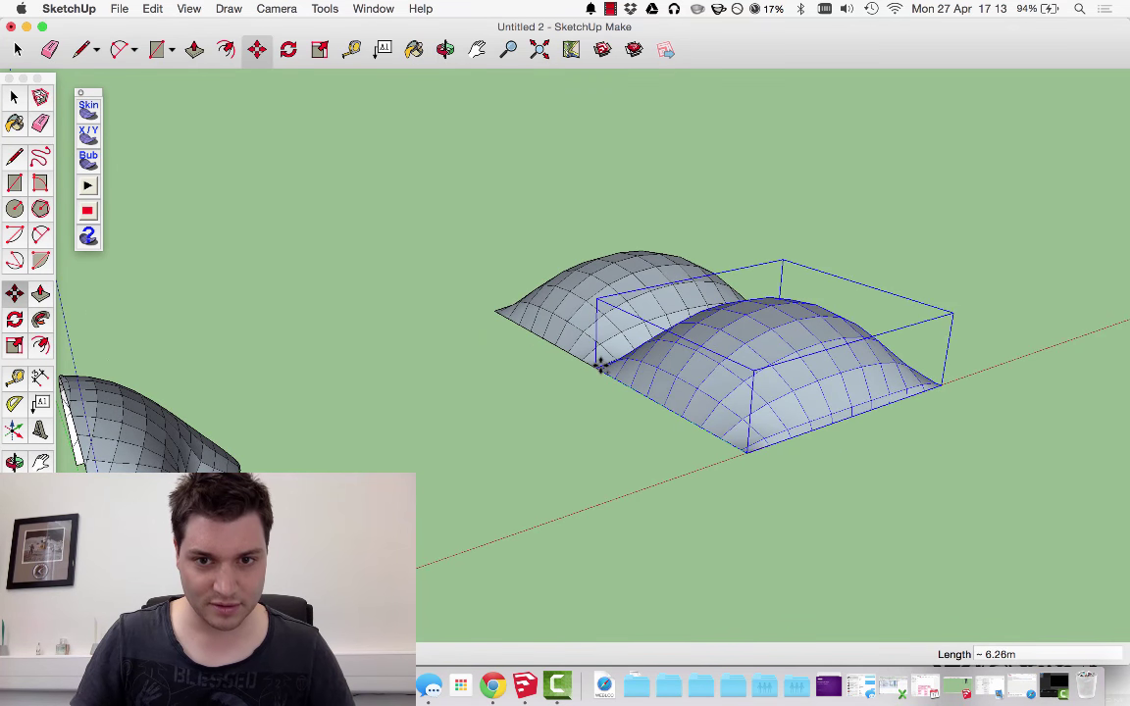
pyautogui.scroll(5, 594, 366)
pyautogui.scroll(2, 594, 365)
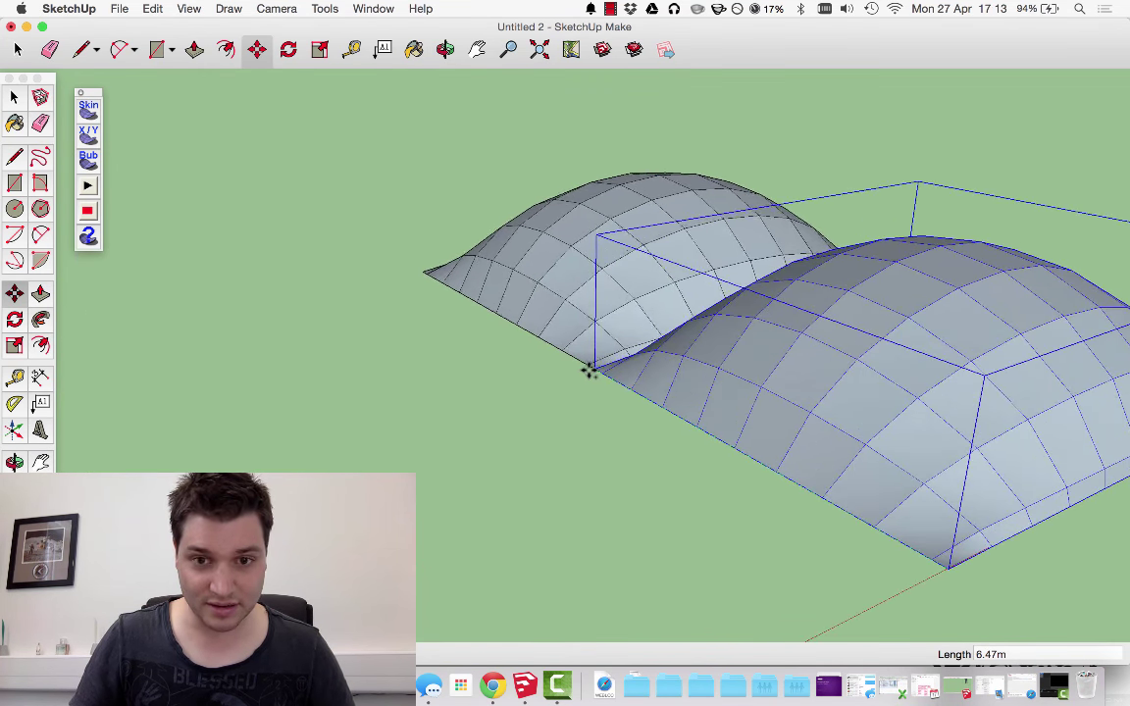
pyautogui.click(592, 366)
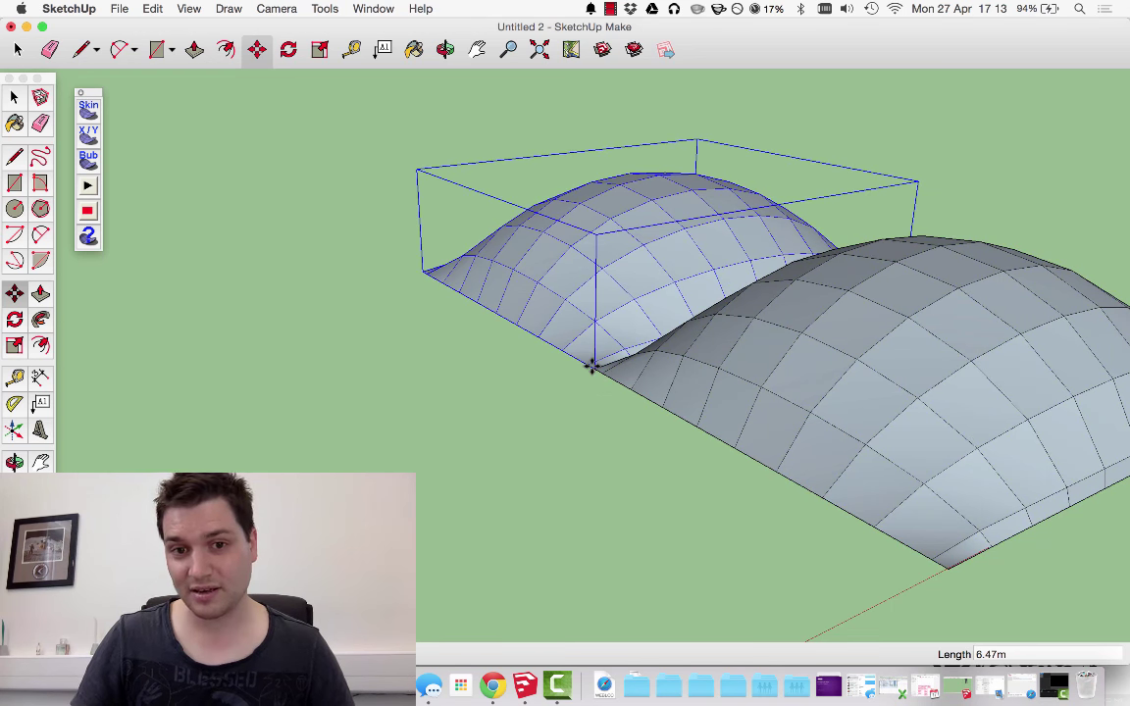
pyautogui.write('4x')
pyautogui.press('Return')
pyautogui.scroll(-5, 593, 366)
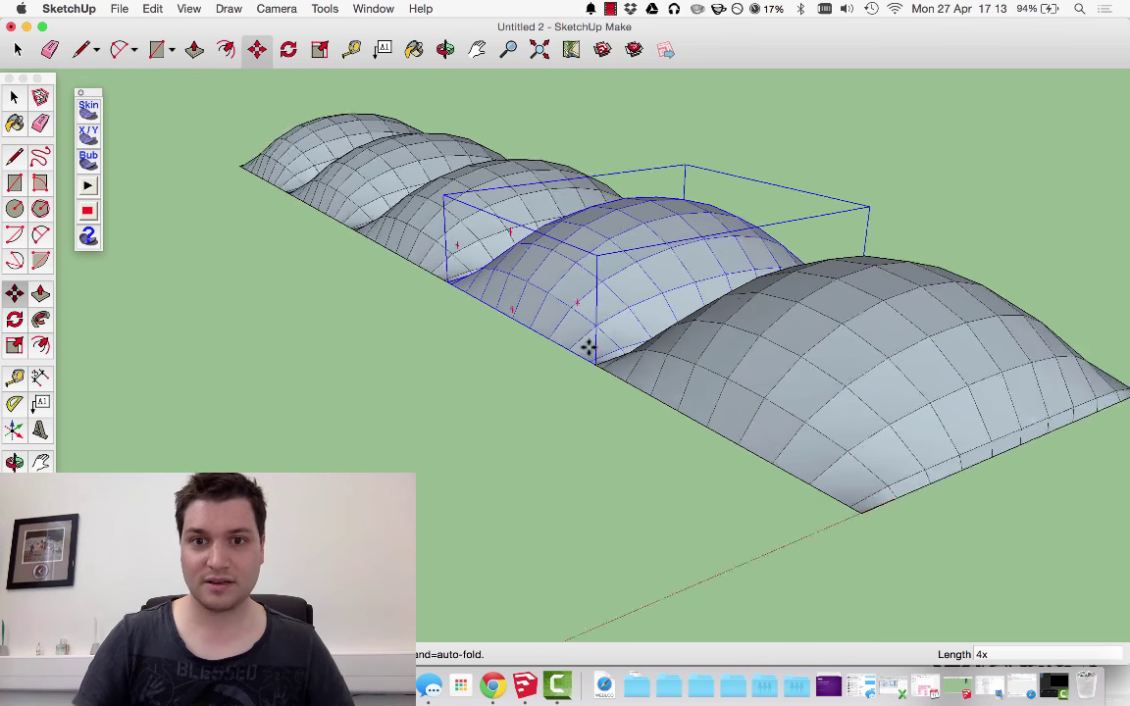
# - Select the whole row of domes, copy it corner to corner along the red axis and repeat the copy 4x into a grid
pyautogui.press('space')
pyautogui.moveTo(252, 114); pyautogui.dragTo(993, 493)
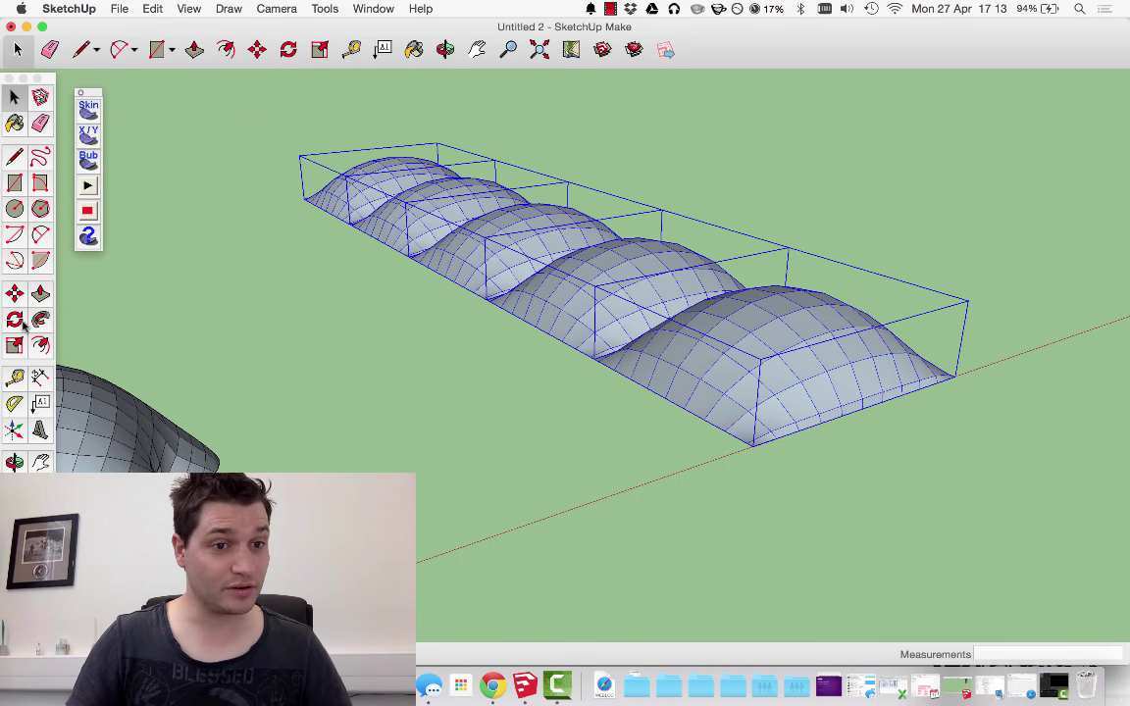
pyautogui.click(14, 293)
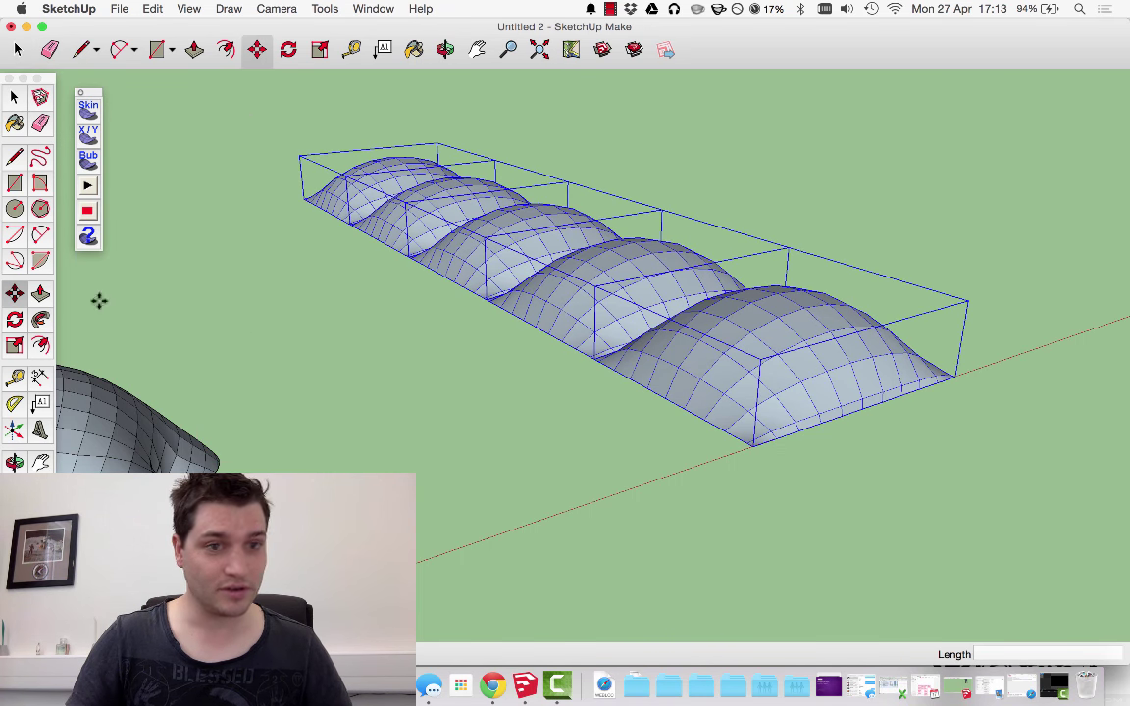
pyautogui.click(755, 445)
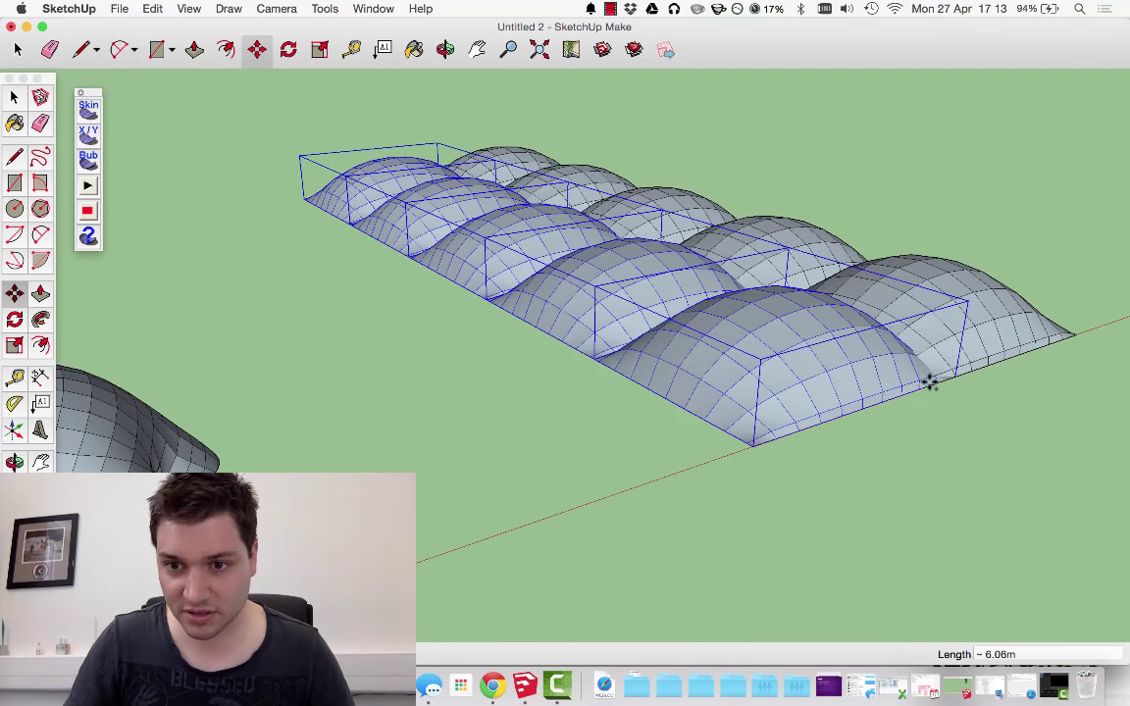
pyautogui.click(955, 376)
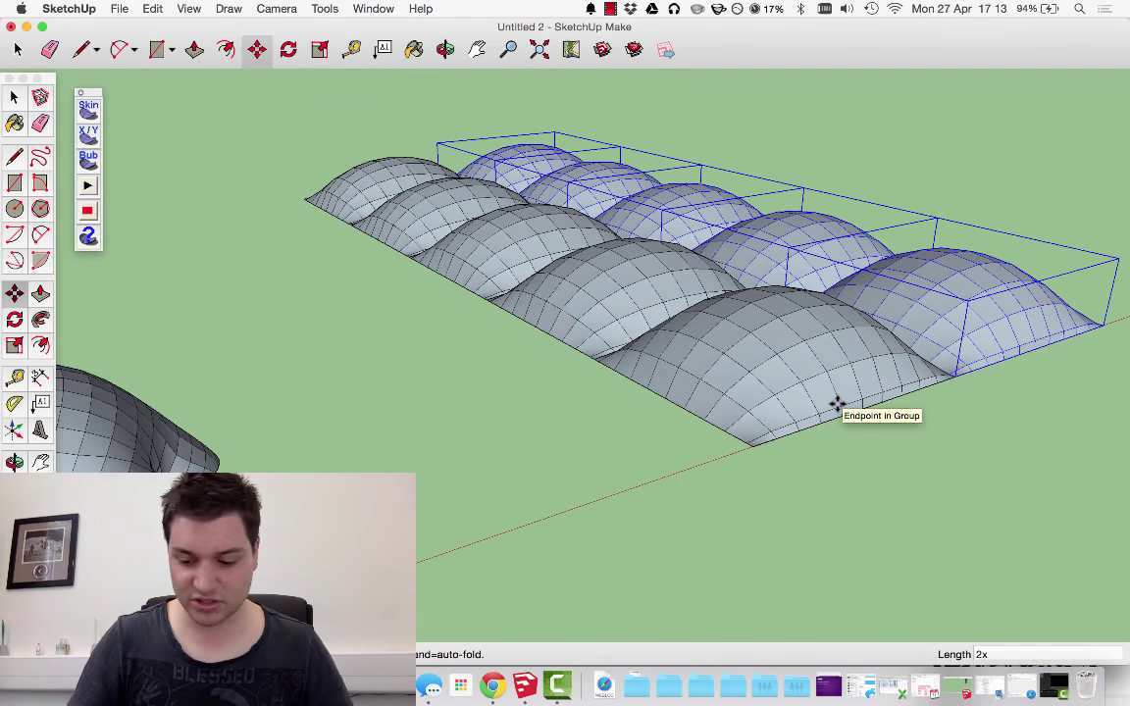
pyautogui.press('Return')
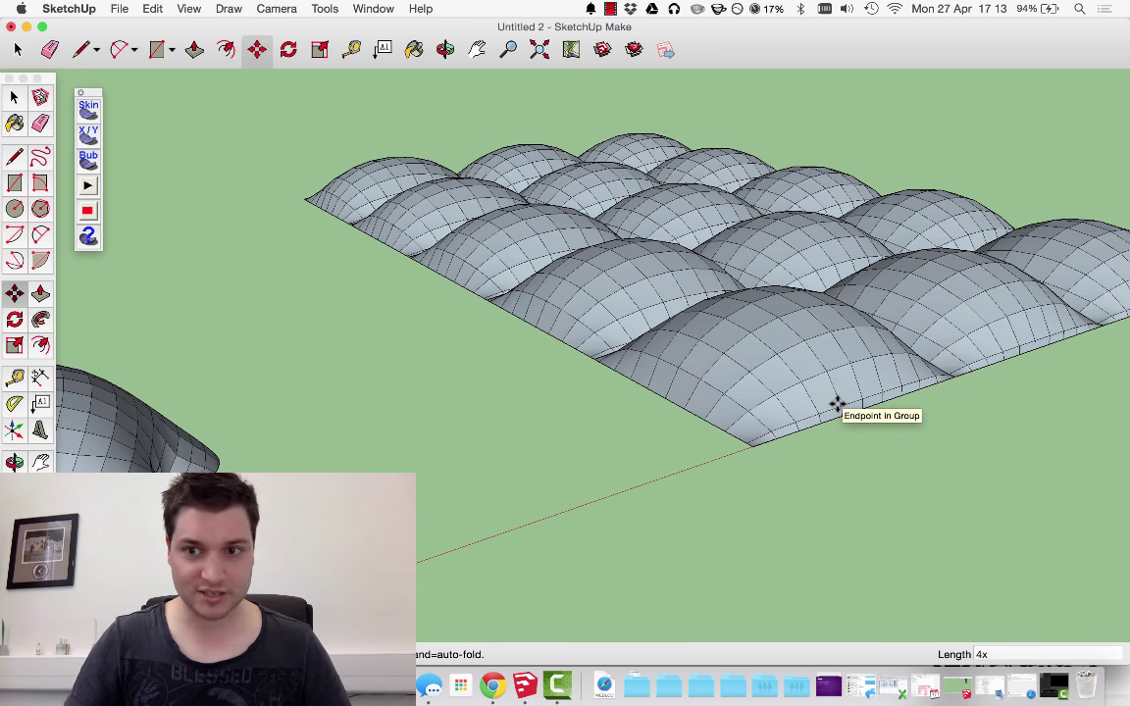
# - View the grid of domes from above and other sides, and delete a large window selection of it
pyautogui.moveTo(676, 345); pyautogui.dragTo(791, 500, button='middle')
pyautogui.scroll(-5, 830, 521)
pyautogui.moveTo(575, 295); pyautogui.dragTo(343, 212, button='middle')
pyautogui.press('space')
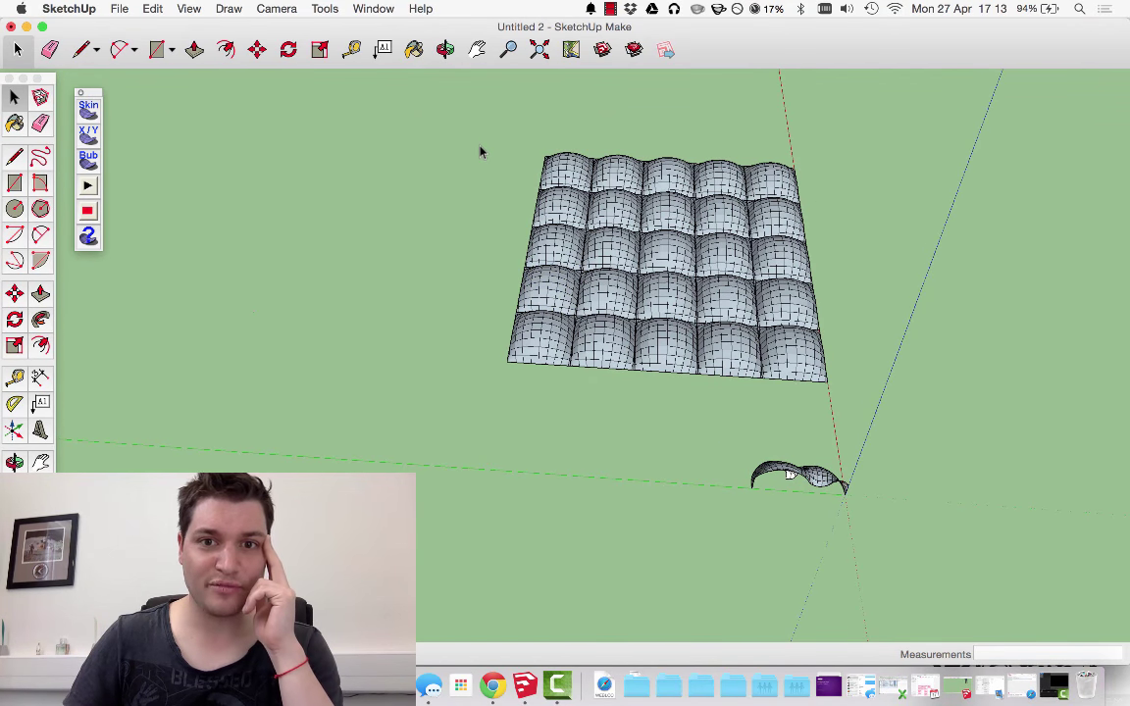
pyautogui.moveTo(479, 143); pyautogui.dragTo(920, 446, button='middle')
pyautogui.moveTo(862, 409); pyautogui.dragTo(422, 303, button='middle')
pyautogui.moveTo(399, 264); pyautogui.dragTo(947, 610)
pyautogui.press('Delete')
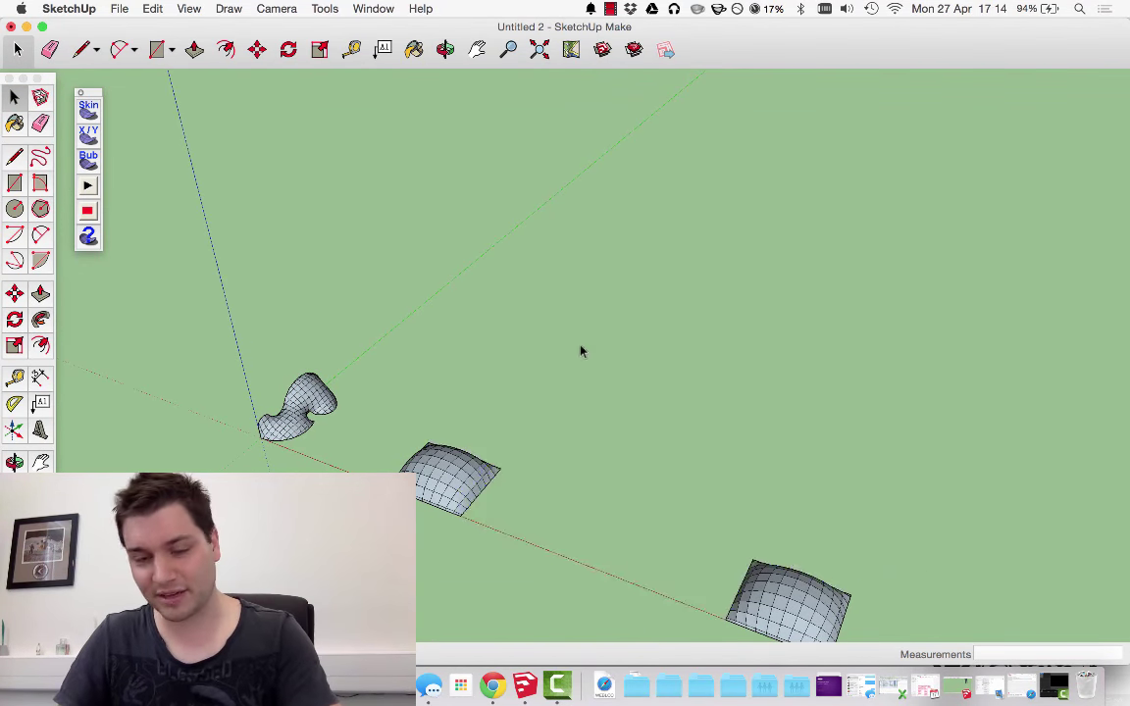
# - Delete the two remaining domes and their leftover outline edges, keeping only the freeform canopy
pyautogui.click(790, 587)
pyautogui.press('Delete')
pyautogui.click(471, 475)
pyautogui.press('Delete')
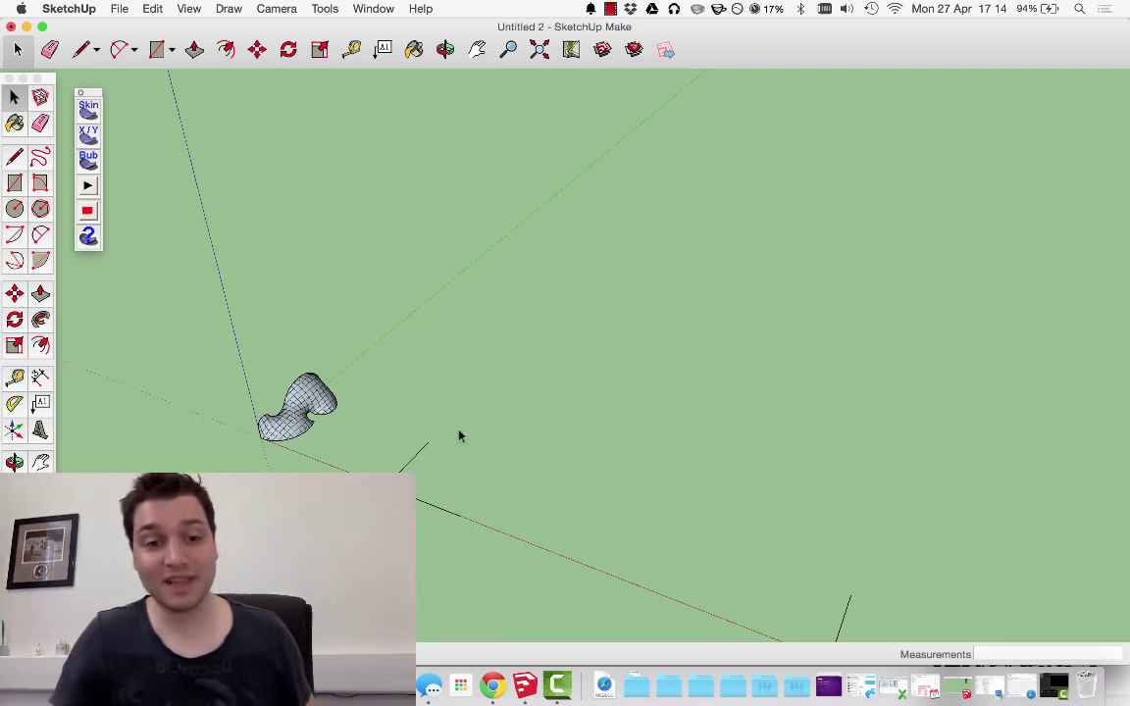
pyautogui.moveTo(353, 408); pyautogui.dragTo(904, 635)
pyautogui.scroll(-2, 654, 340)
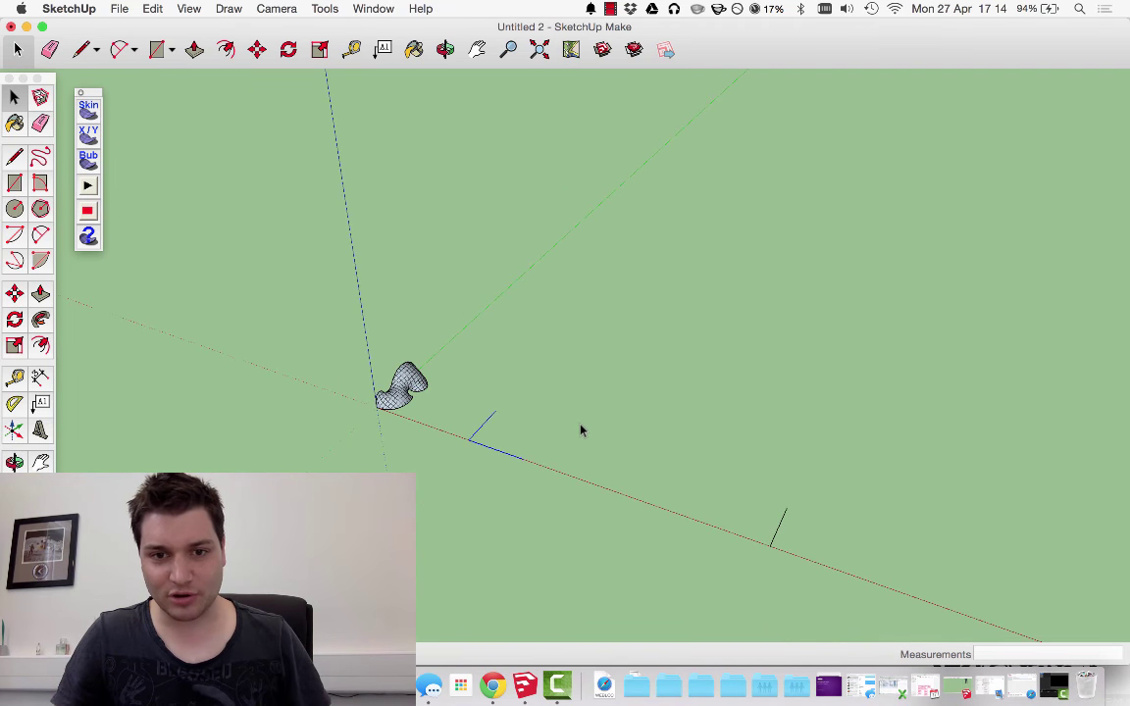
pyautogui.press('Delete')
# - Draw a rectangle about 8.97 × 10.99 m on the ground with one edge on the red axis
pyautogui.moveTo(830, 570); pyautogui.dragTo(494, 409, button='middle')
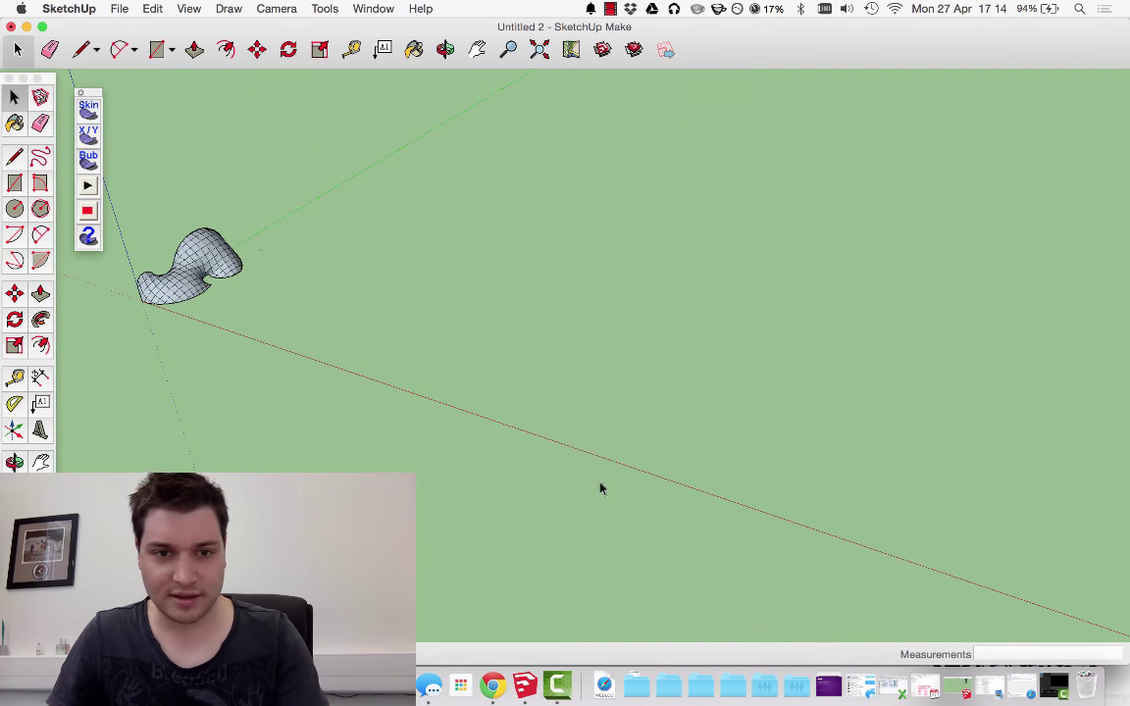
pyautogui.click(14, 183)
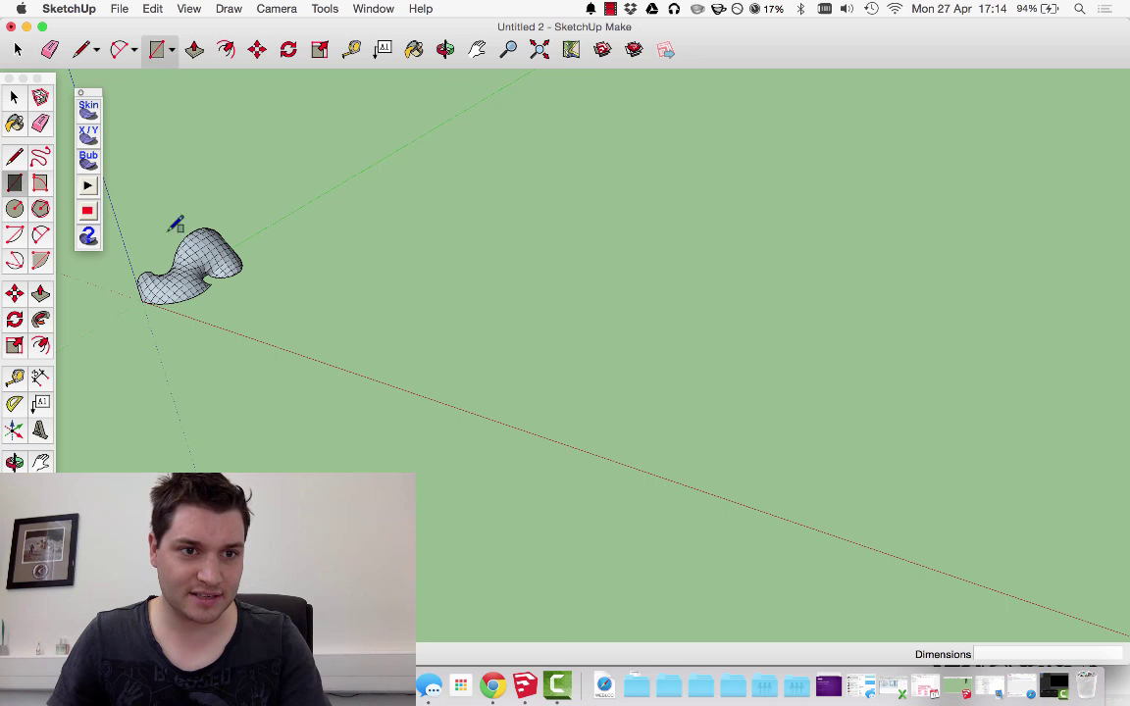
pyautogui.click(285, 333)
pyautogui.click(469, 296)
pyautogui.scroll(2, 403, 335)
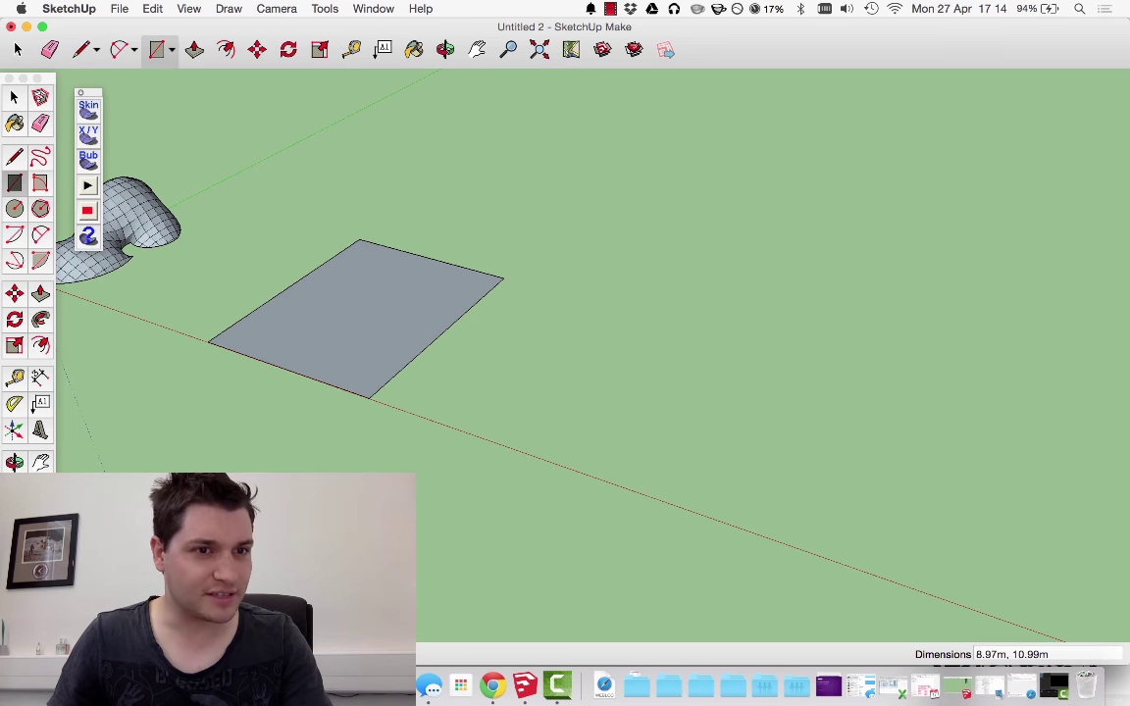
pyautogui.press('e')
pyautogui.press('space')
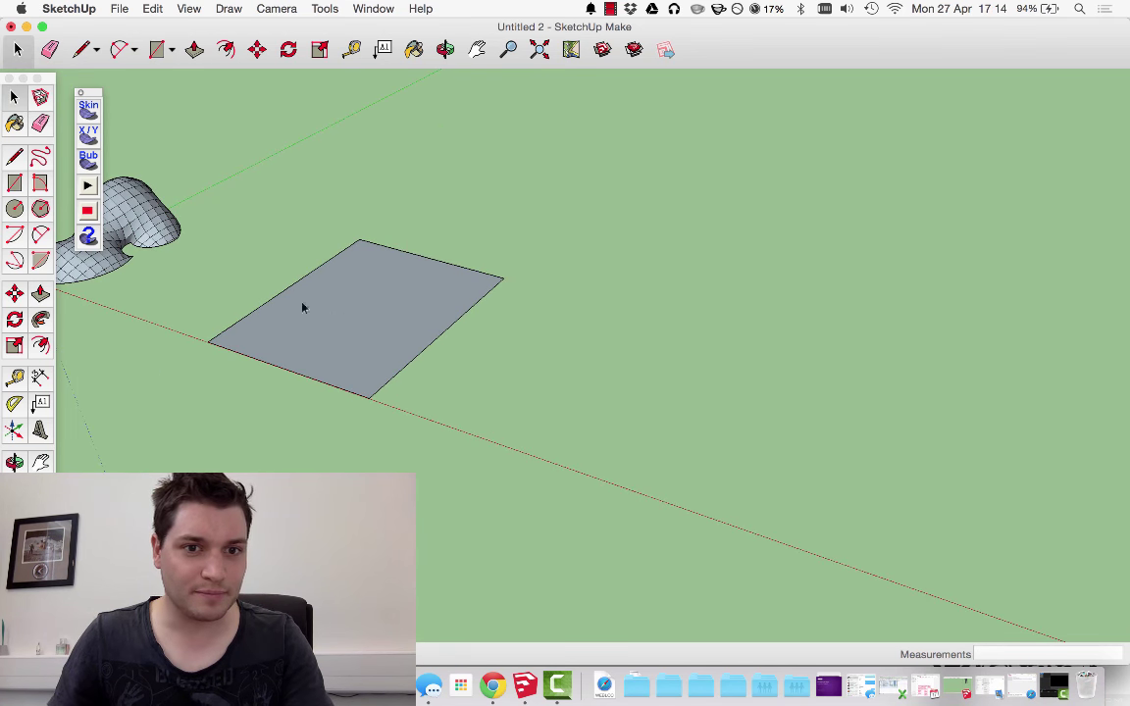
# - Draw a circle about 1.27 m in radius inside the rectangle and delete both faces, leaving only the outlines
pyautogui.click(14, 207)
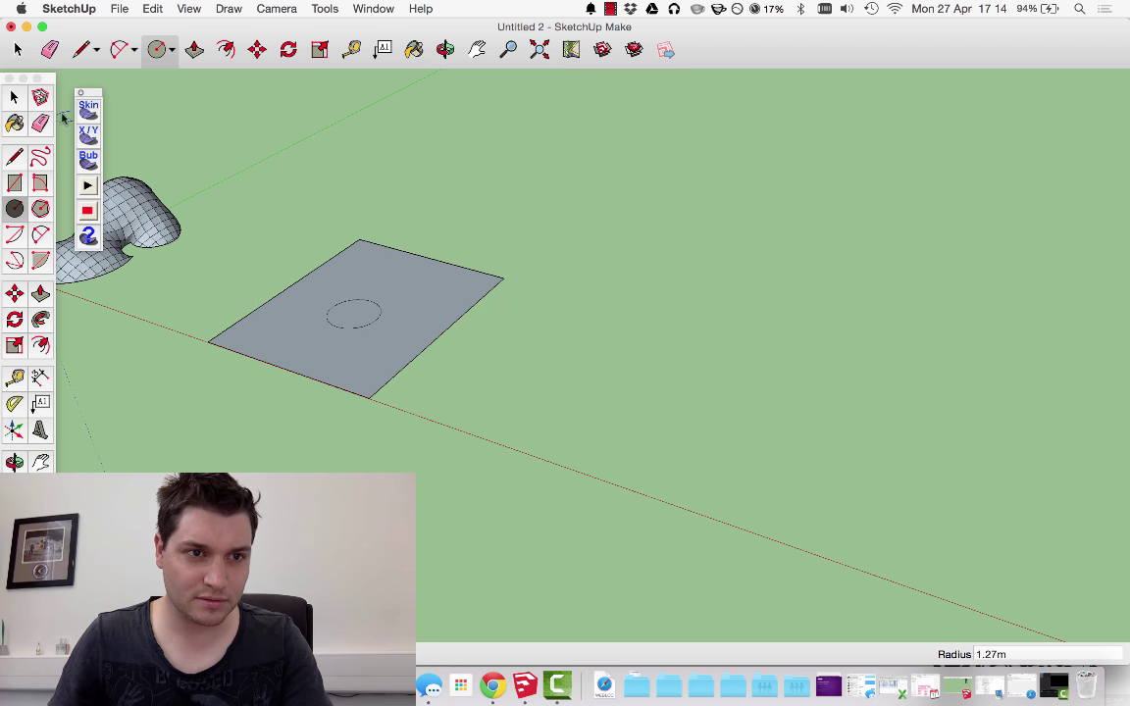
pyautogui.press('space')
pyautogui.click(391, 318)
pyautogui.press('Delete')
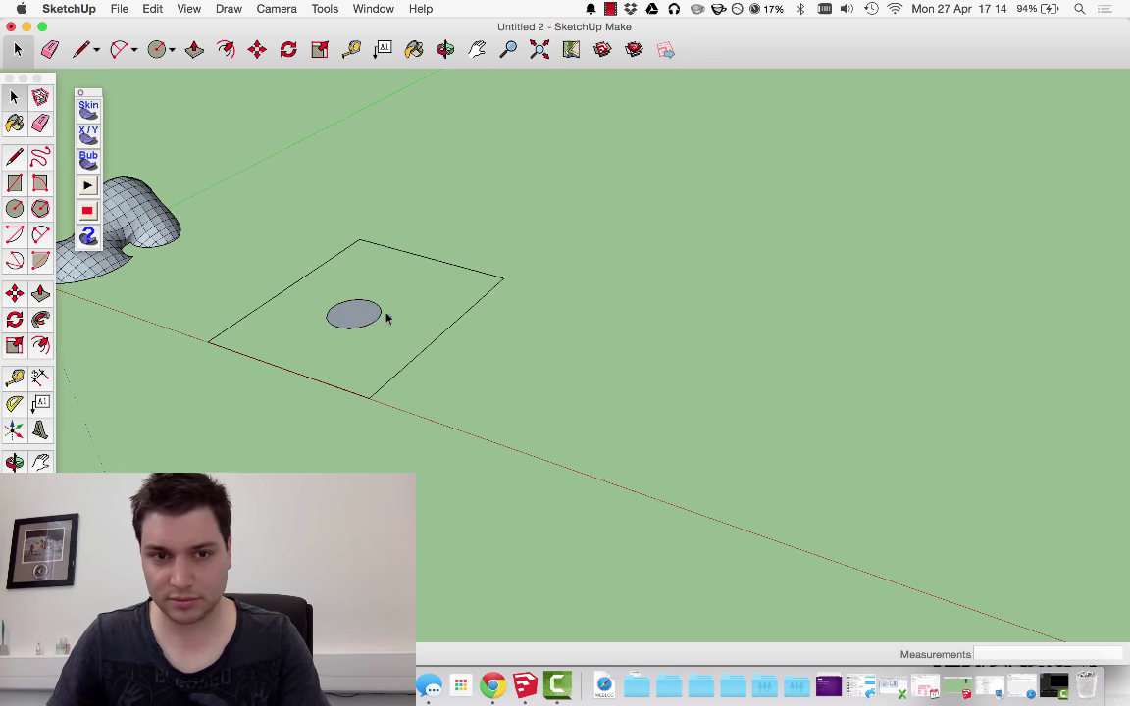
pyautogui.click(370, 318)
pyautogui.press('Delete')
# - Generate a soap skin with 10 divisions from the rectangle and inner circle outlines
pyautogui.moveTo(310, 290); pyautogui.dragTo(535, 291, button='middle')
pyautogui.moveTo(207, 255); pyautogui.dragTo(692, 585)
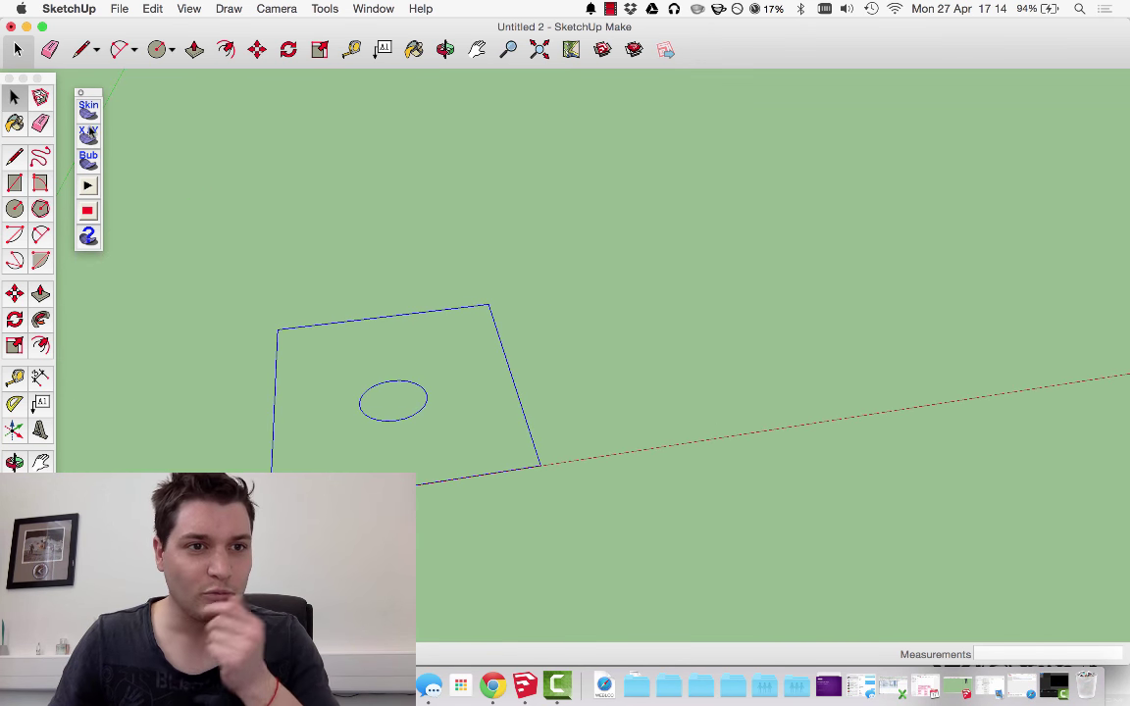
pyautogui.click(89, 113)
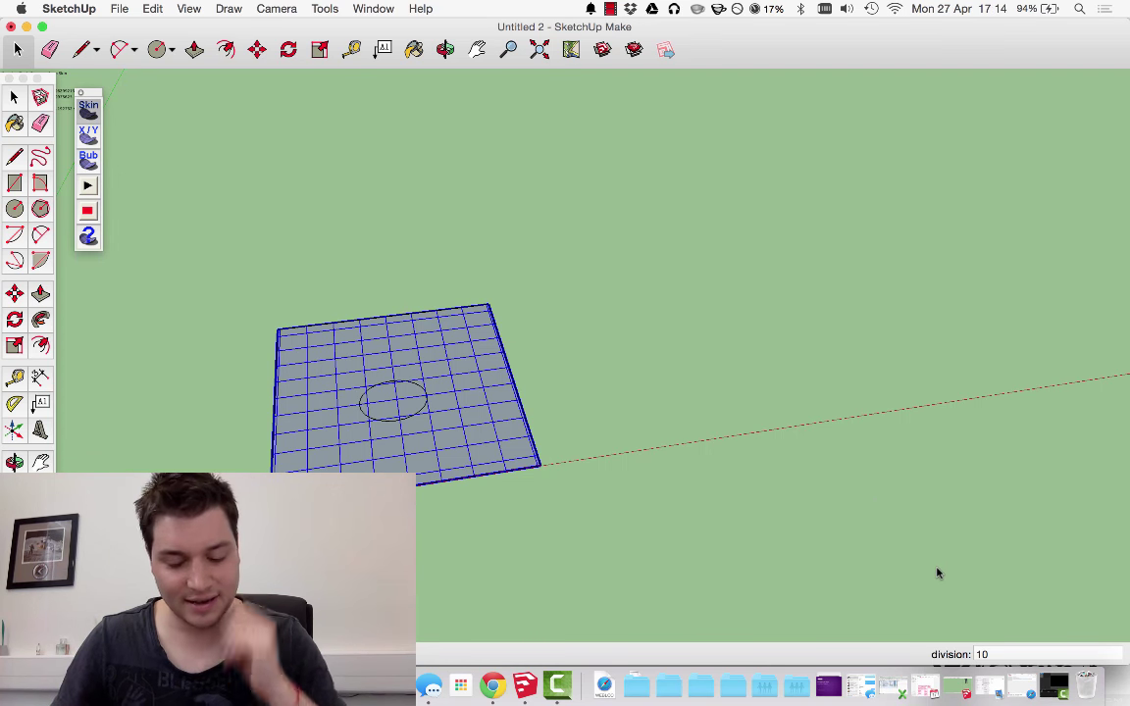
pyautogui.press('Return')
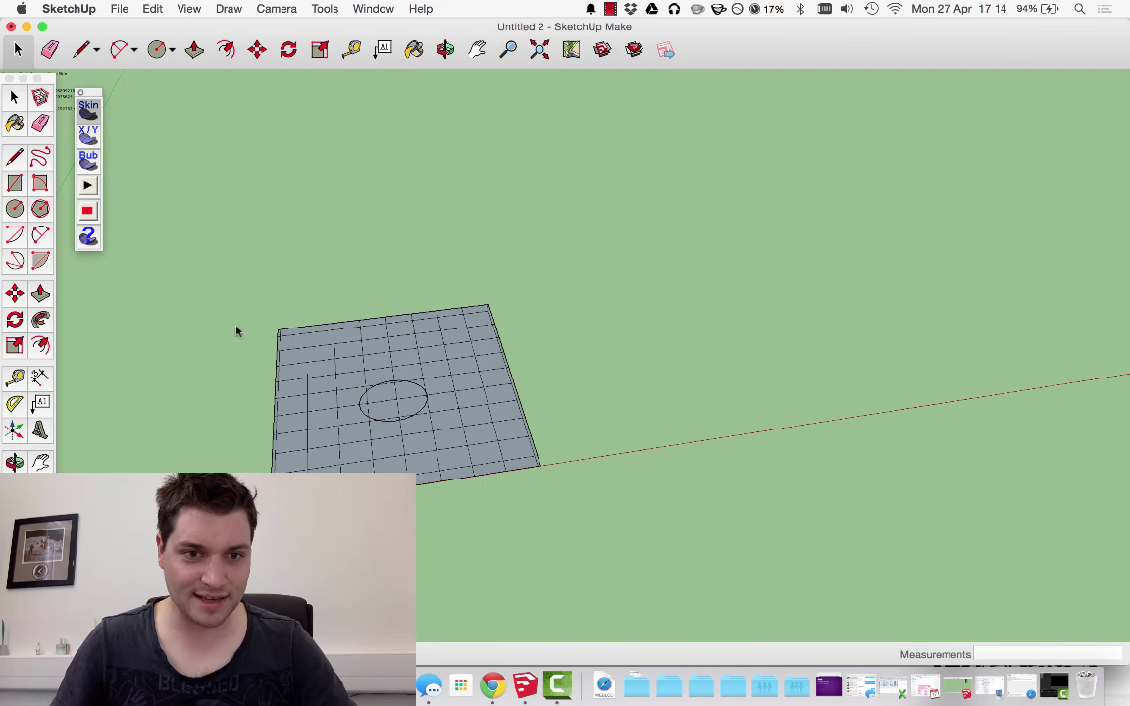
pyautogui.click(86, 183)
pyautogui.click(680, 241)
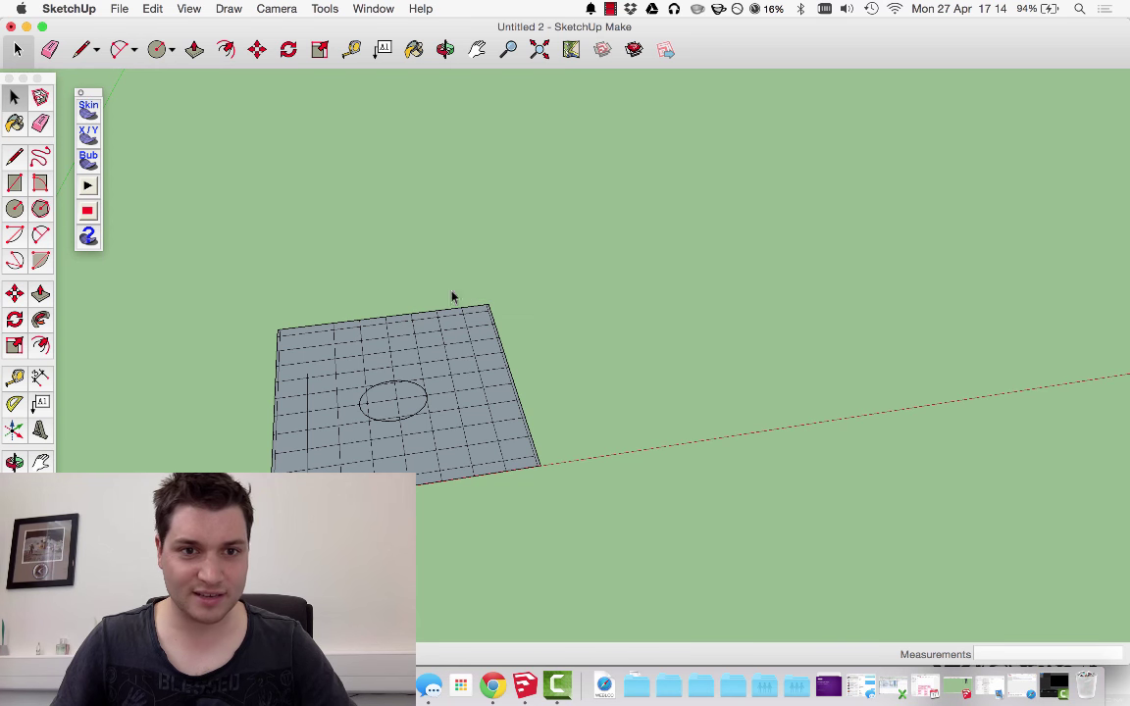
# - Inflate the flat rectangular skin with a bubble pressure of -50, and undo the inflation
pyautogui.click(88, 161)
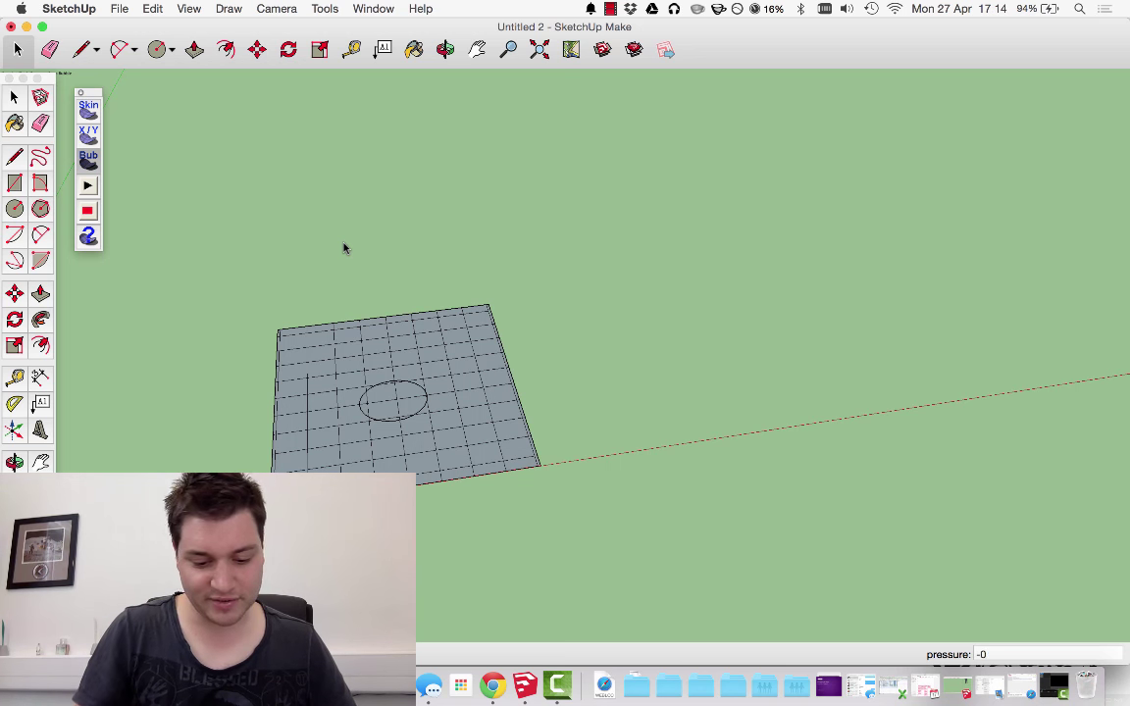
pyautogui.press('Return')
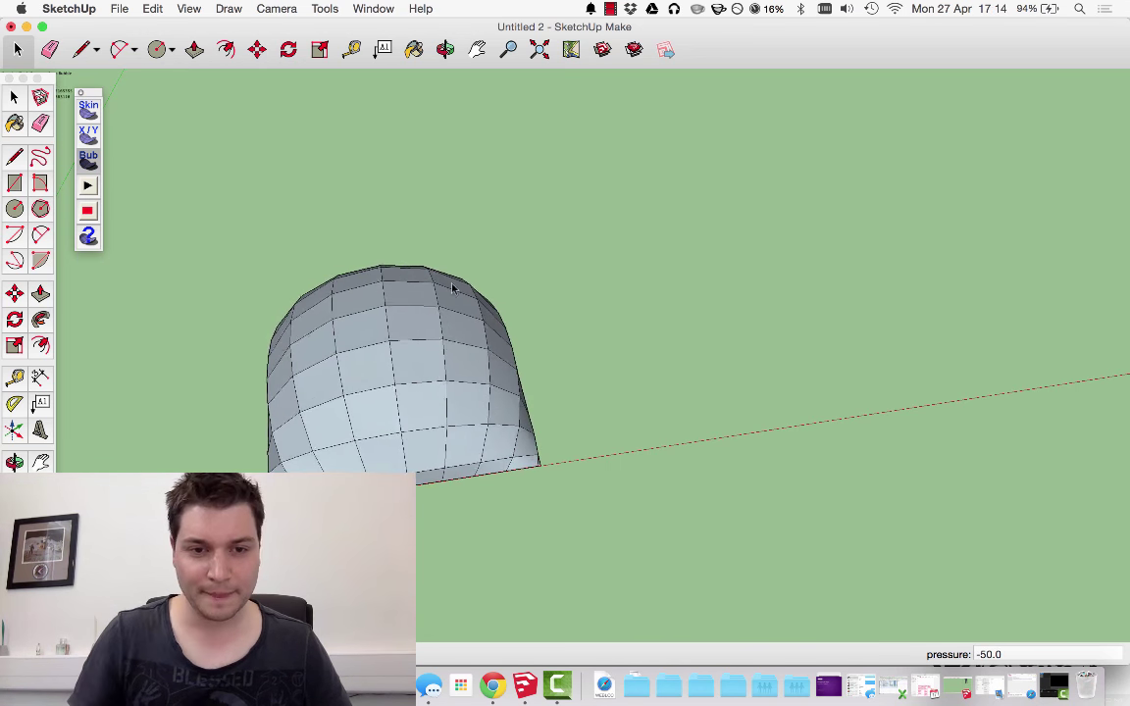
pyautogui.moveTo(464, 318); pyautogui.dragTo(285, 310, button='middle')
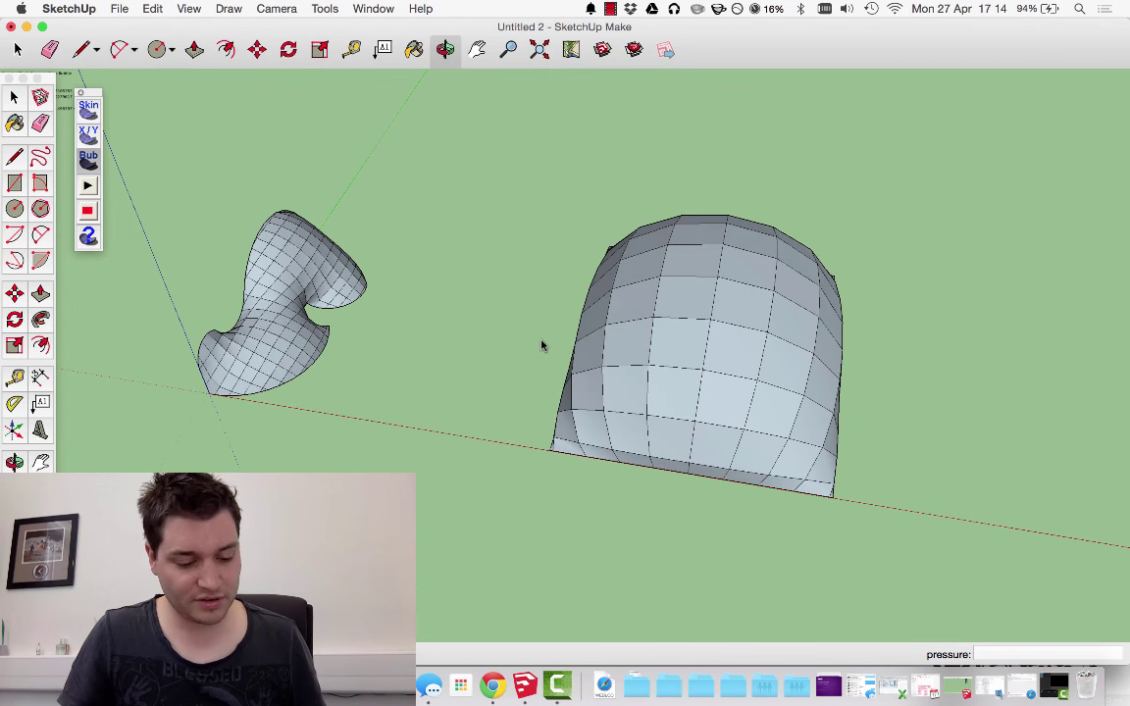
pyautogui.press('super+z')
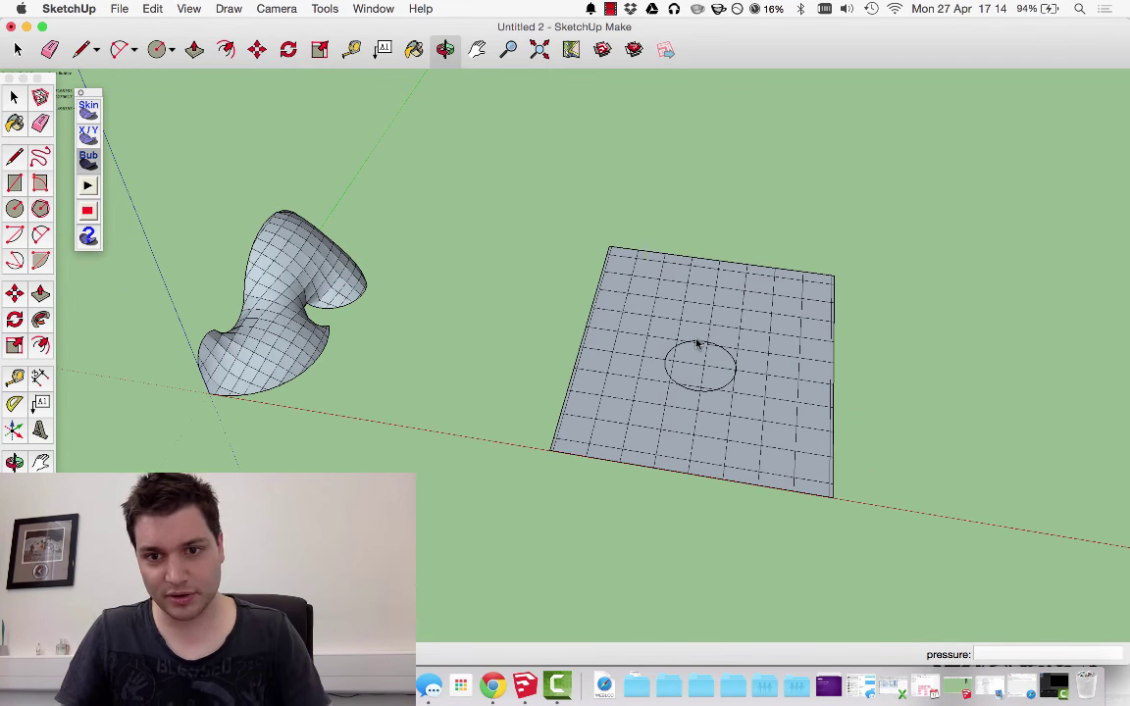
pyautogui.moveTo(434, 240); pyautogui.dragTo(769, 425, button='middle')
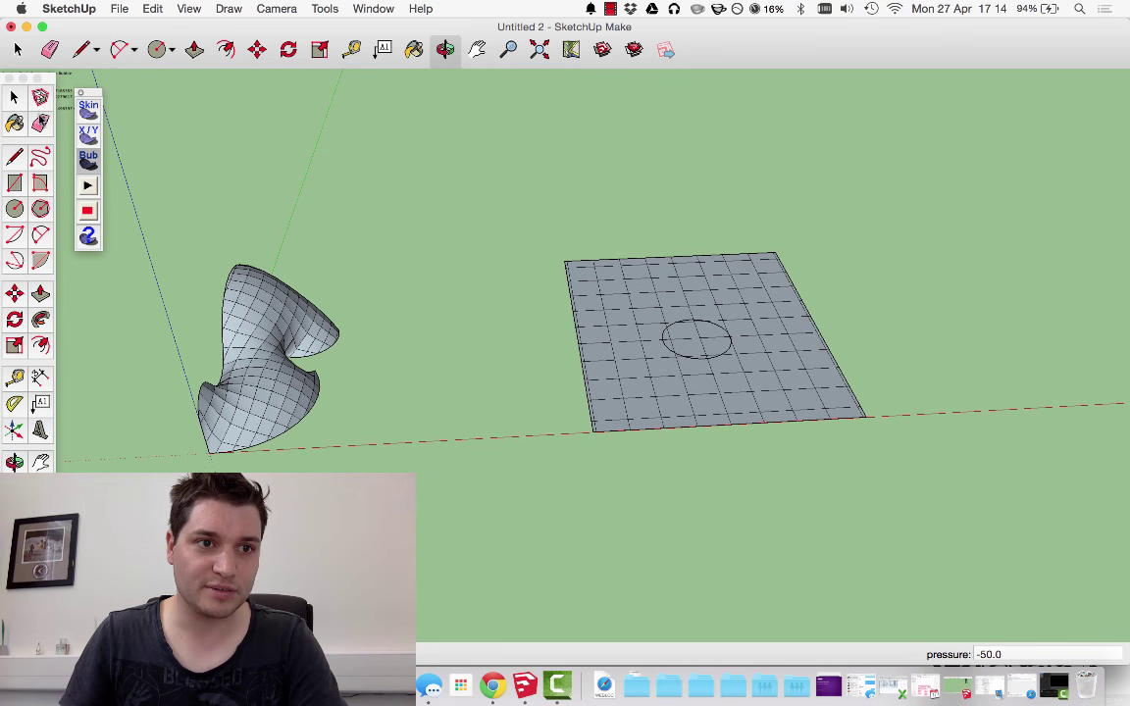
# - Delete the flat rectangular skin together with the circle, keeping only the freeform canopy
pyautogui.click(13, 96)
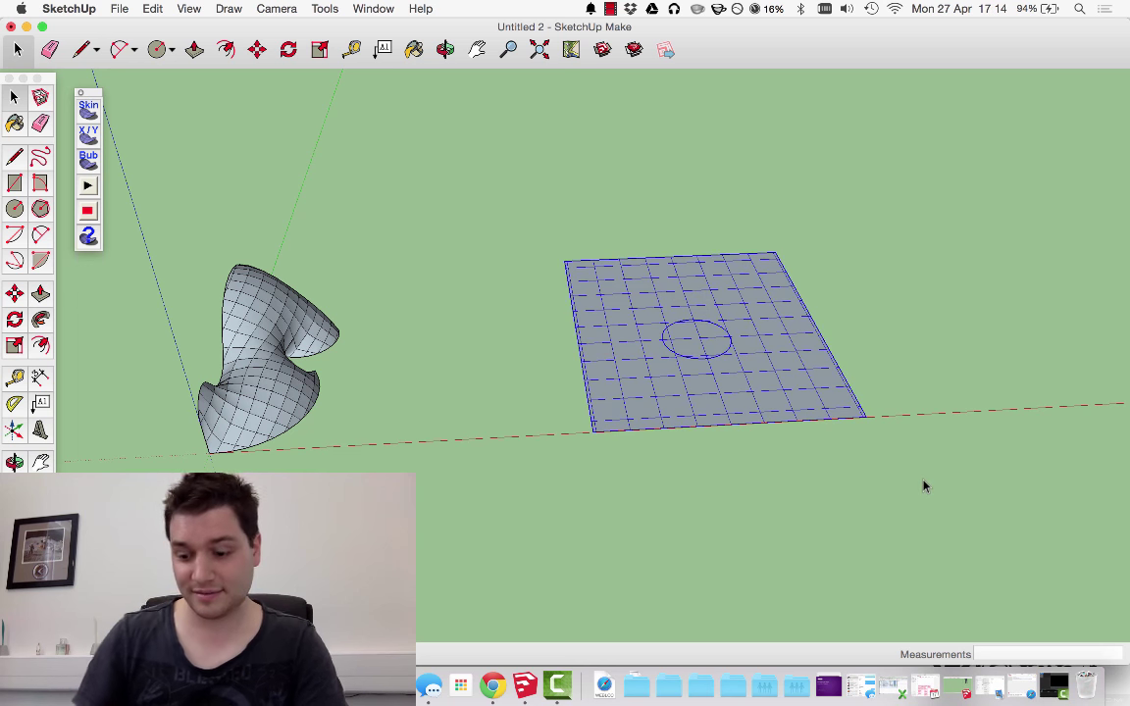
pyautogui.press('Delete')
pyautogui.moveTo(536, 373); pyautogui.dragTo(390, 277, button='middle')
pyautogui.tripleClick(394, 286)
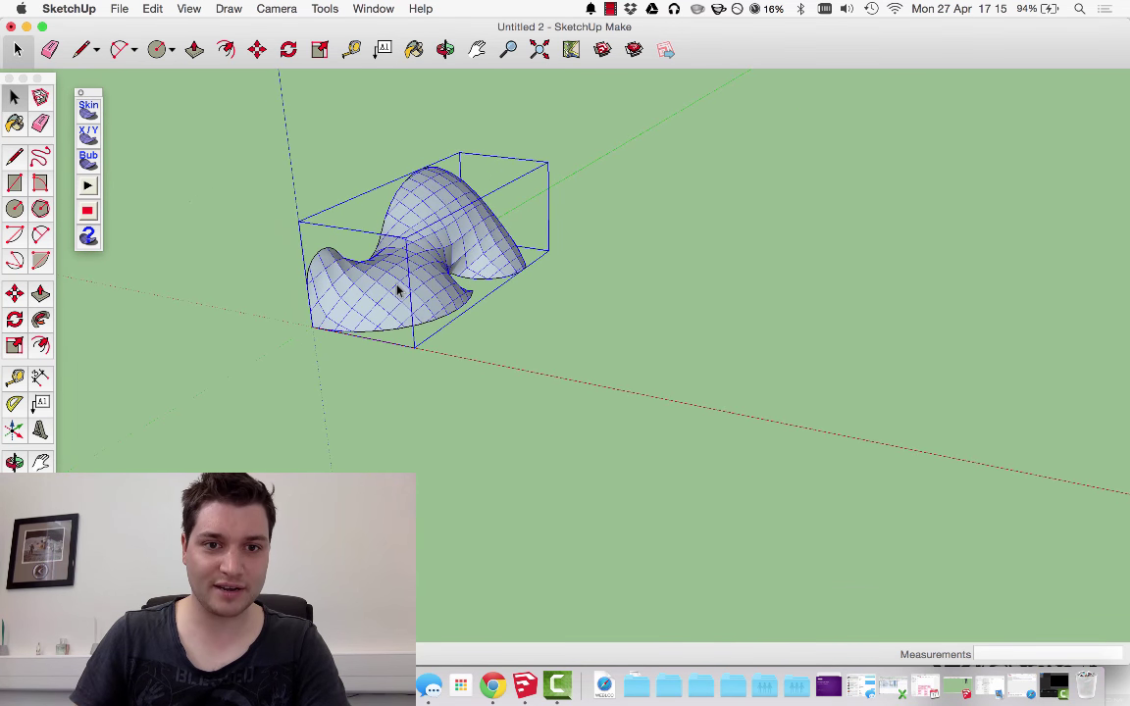
pyautogui.click(402, 296)
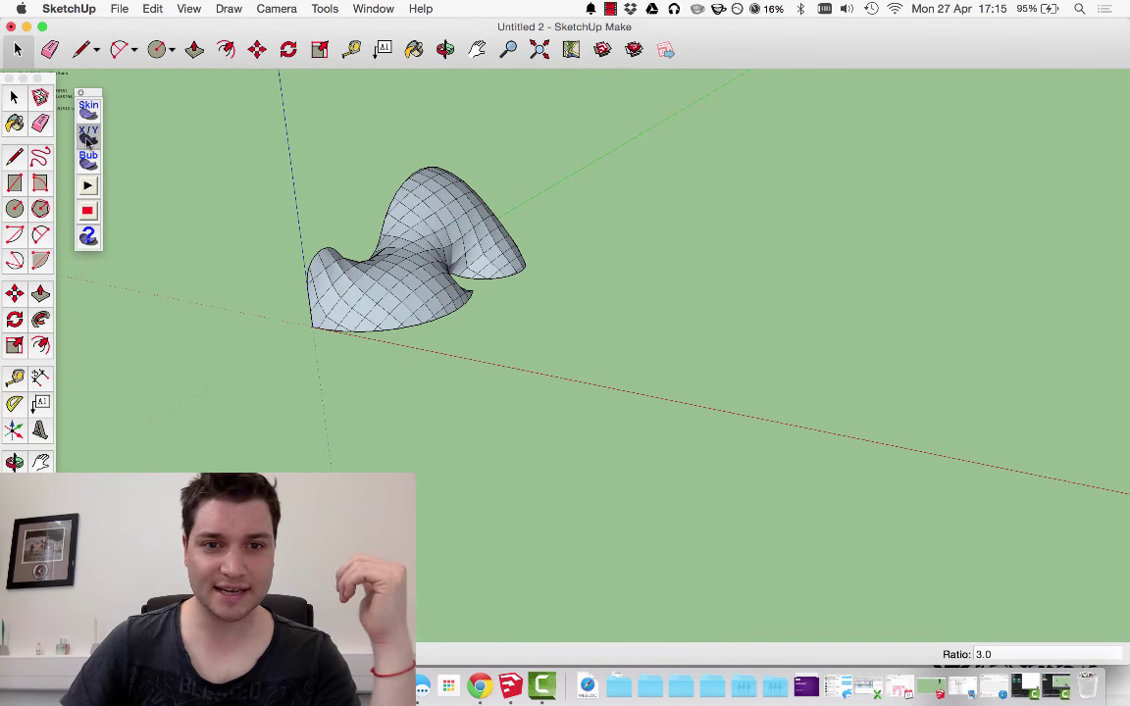
pyautogui.press('space')
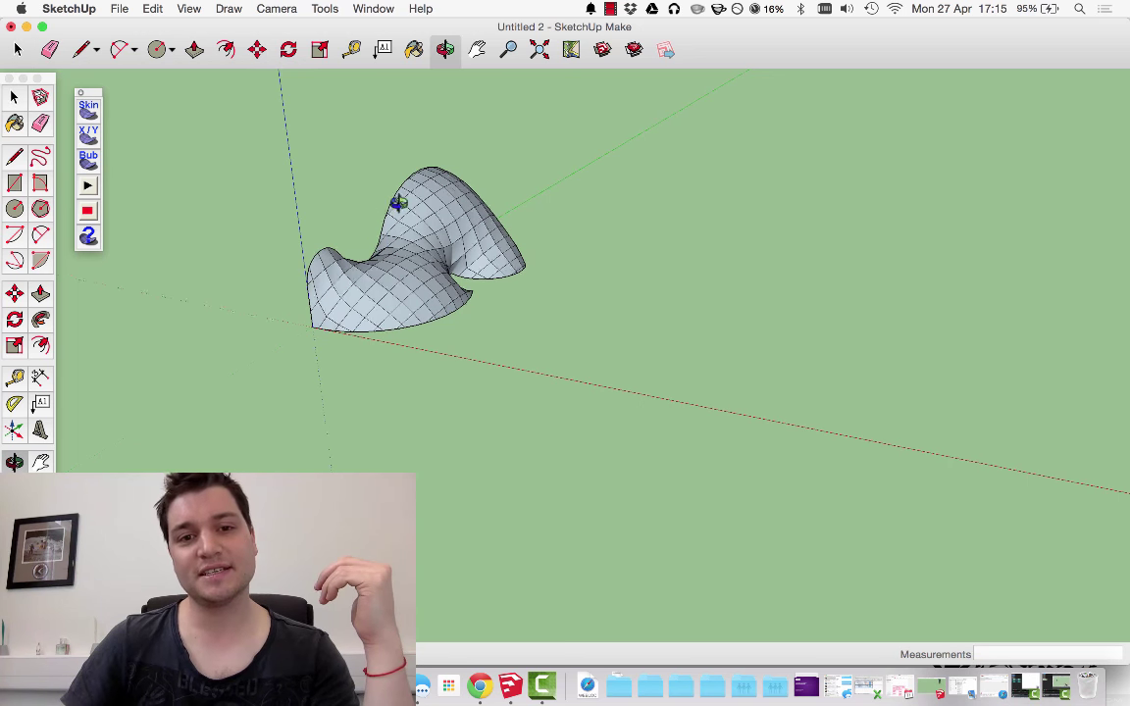
# - Set the X/Y ratio of the freeform canopy's skin to 10
pyautogui.moveTo(436, 185); pyautogui.dragTo(517, 184, button='middle')
pyautogui.scroll(3, 490, 264)
pyautogui.moveTo(490, 265); pyautogui.dragTo(491, 303, button='middle')
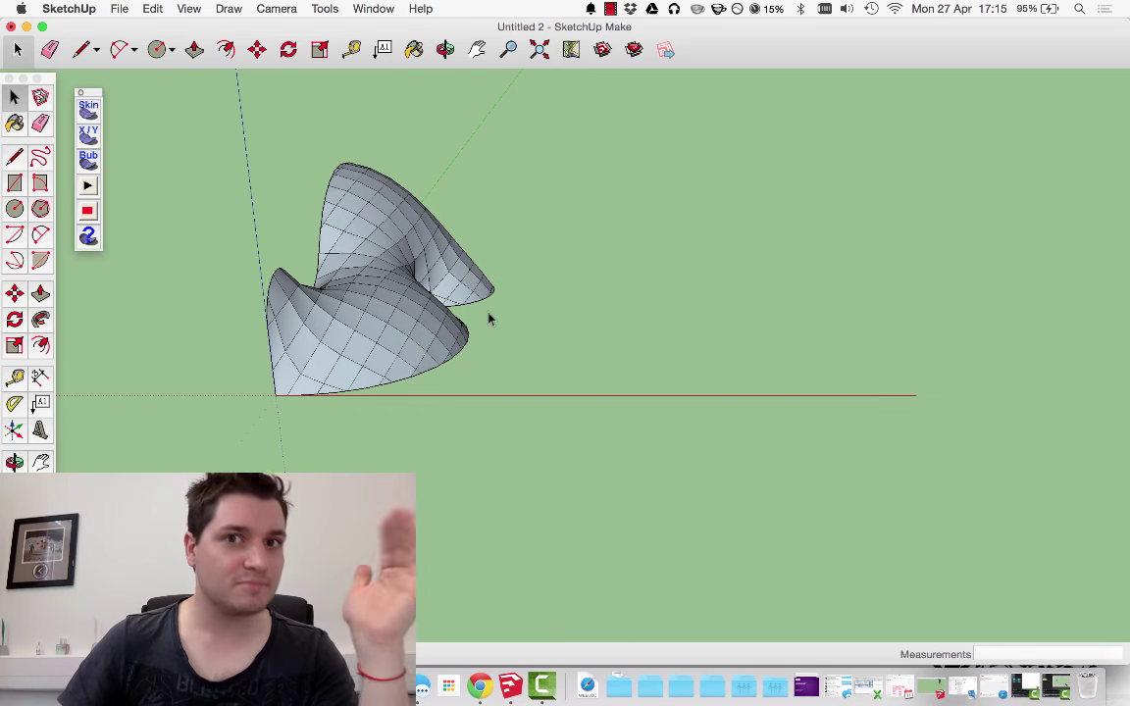
pyautogui.moveTo(544, 271); pyautogui.dragTo(428, 273, button='middle')
pyautogui.scroll(3, 428, 272)
pyautogui.click(496, 250)
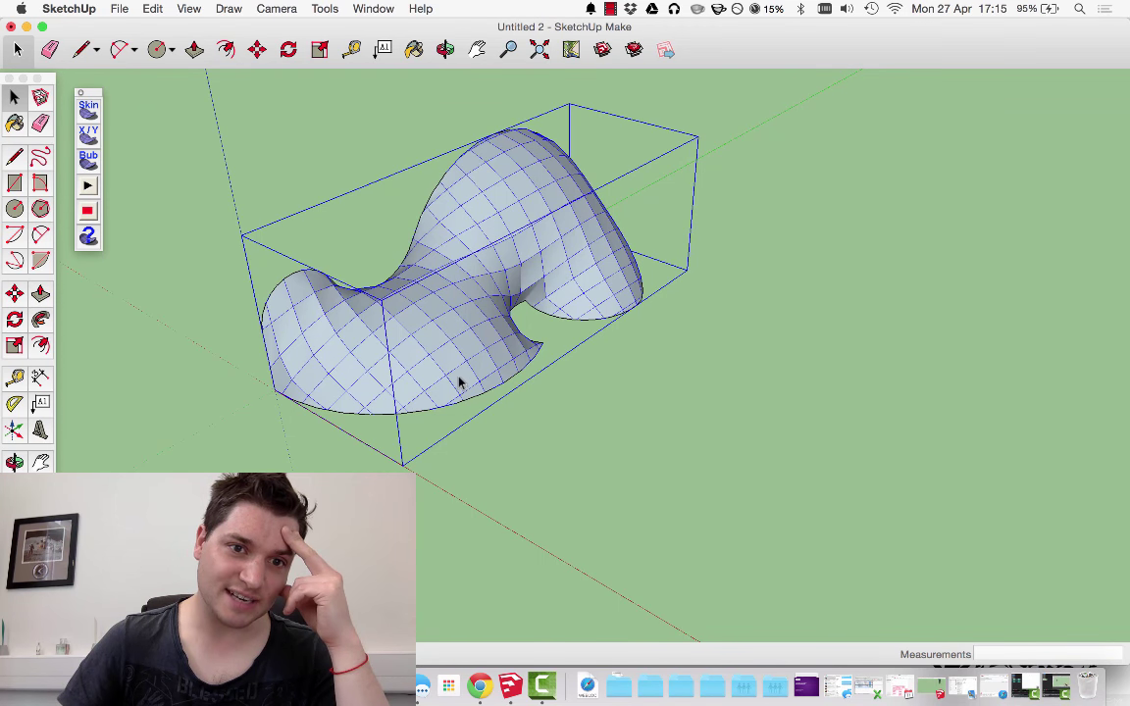
pyautogui.click(95, 136)
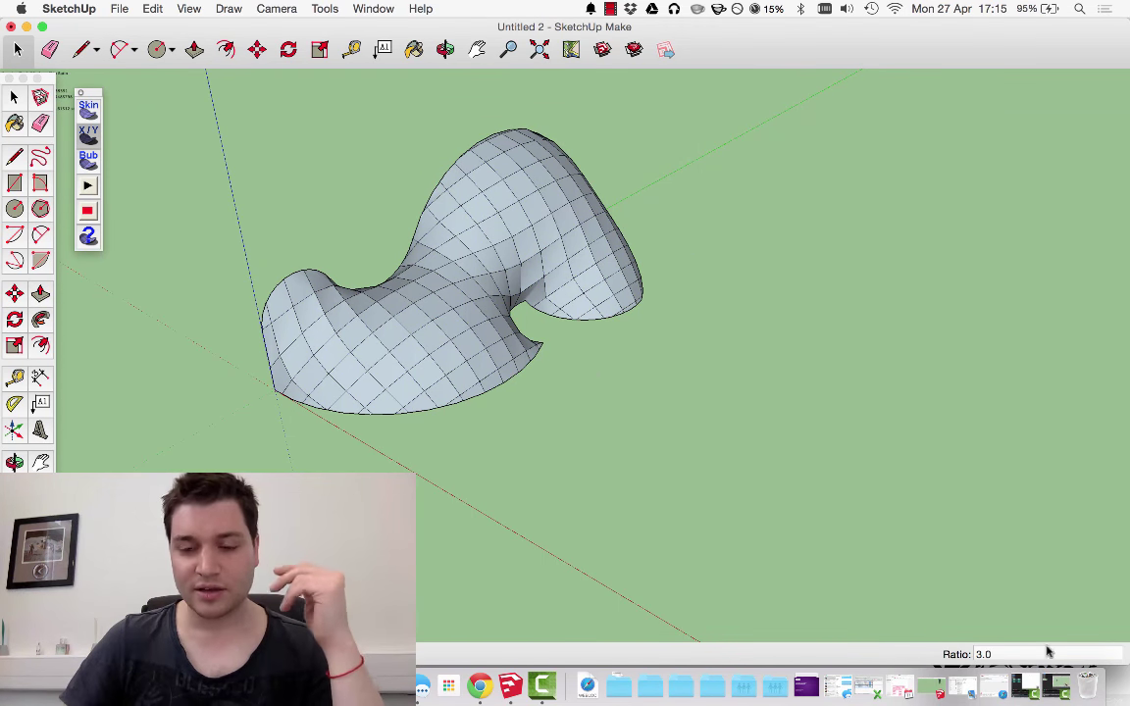
pyautogui.moveTo(1005, 653); pyautogui.dragTo(941, 653)
pyautogui.write('10')
pyautogui.press('Return')
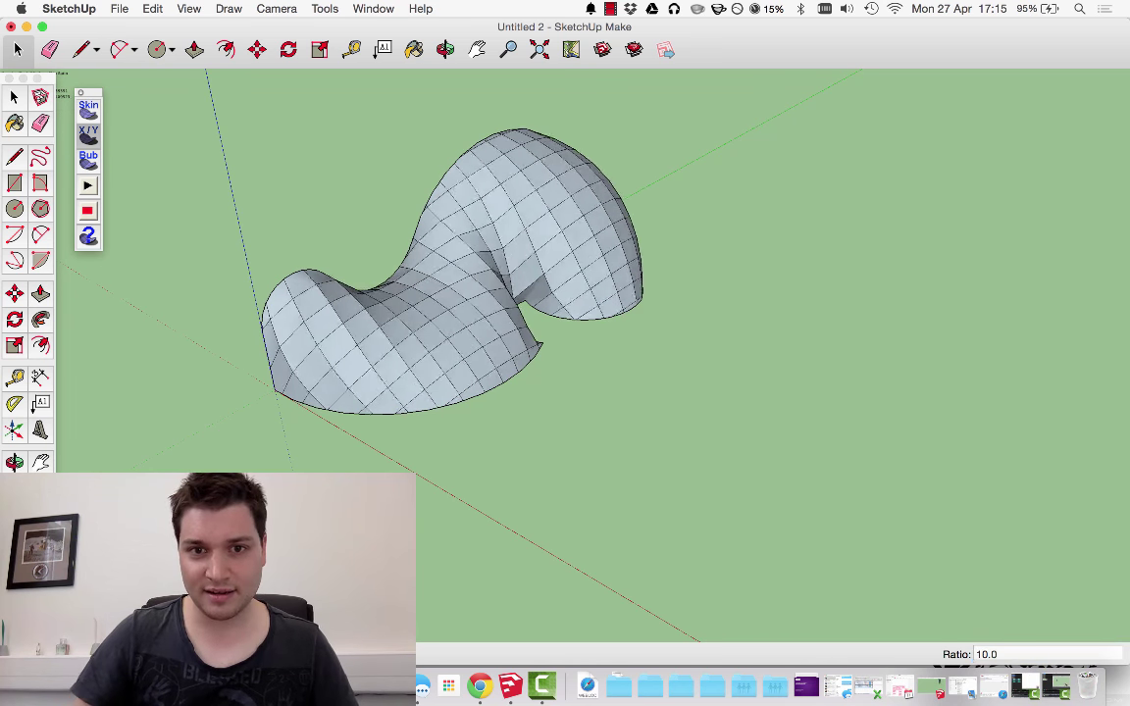
# - Try X/Y ratios of 1 and 100 on the freeform canopy and inspect its shape from the side
pyautogui.moveTo(693, 462); pyautogui.dragTo(684, 378, button='middle')
pyautogui.write('1')
pyautogui.press('Return')
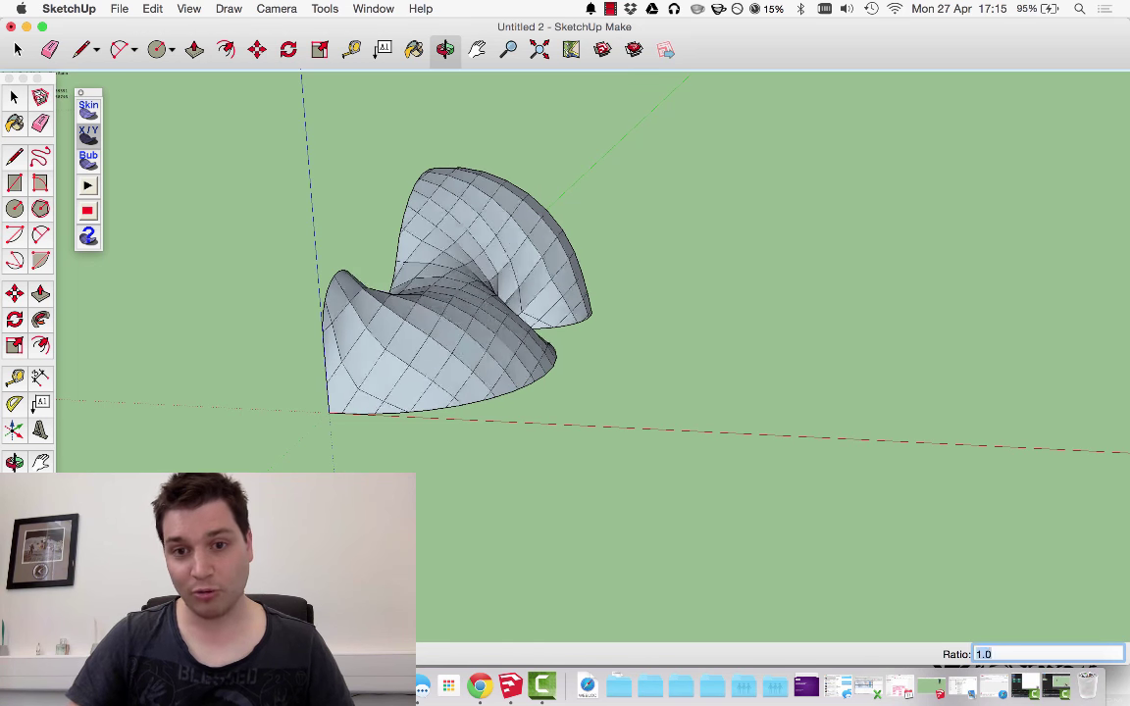
pyautogui.click(1001, 652)
pyautogui.press('Return')
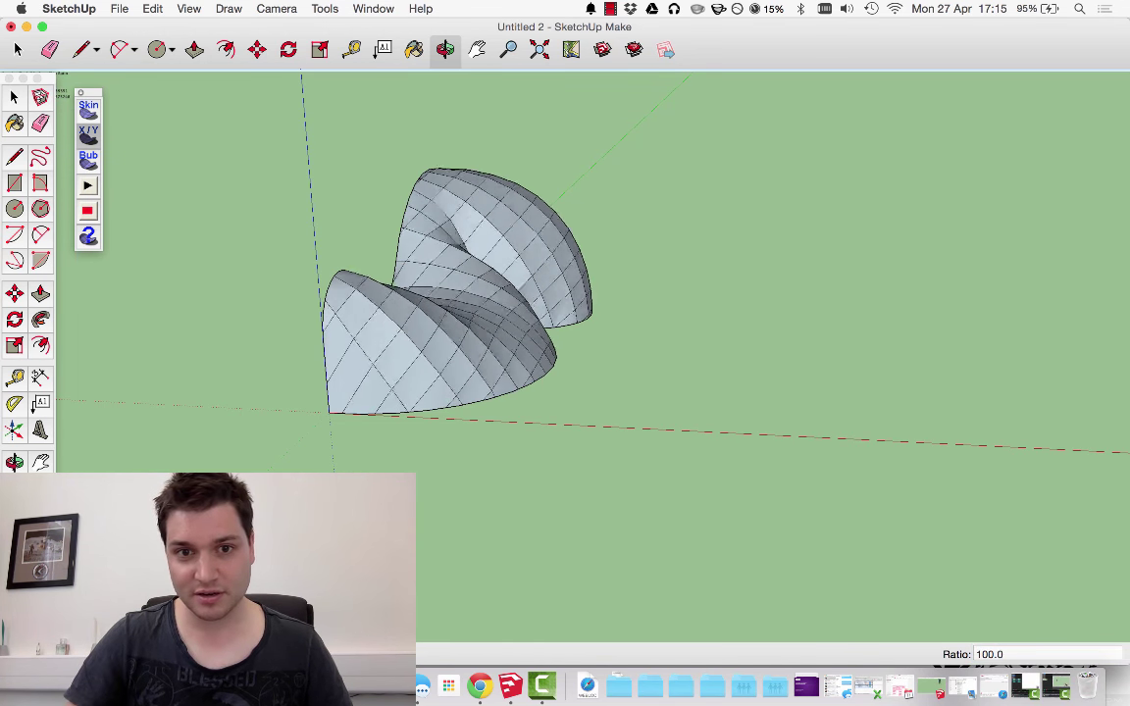
pyautogui.moveTo(828, 461); pyautogui.dragTo(772, 518, button='middle')
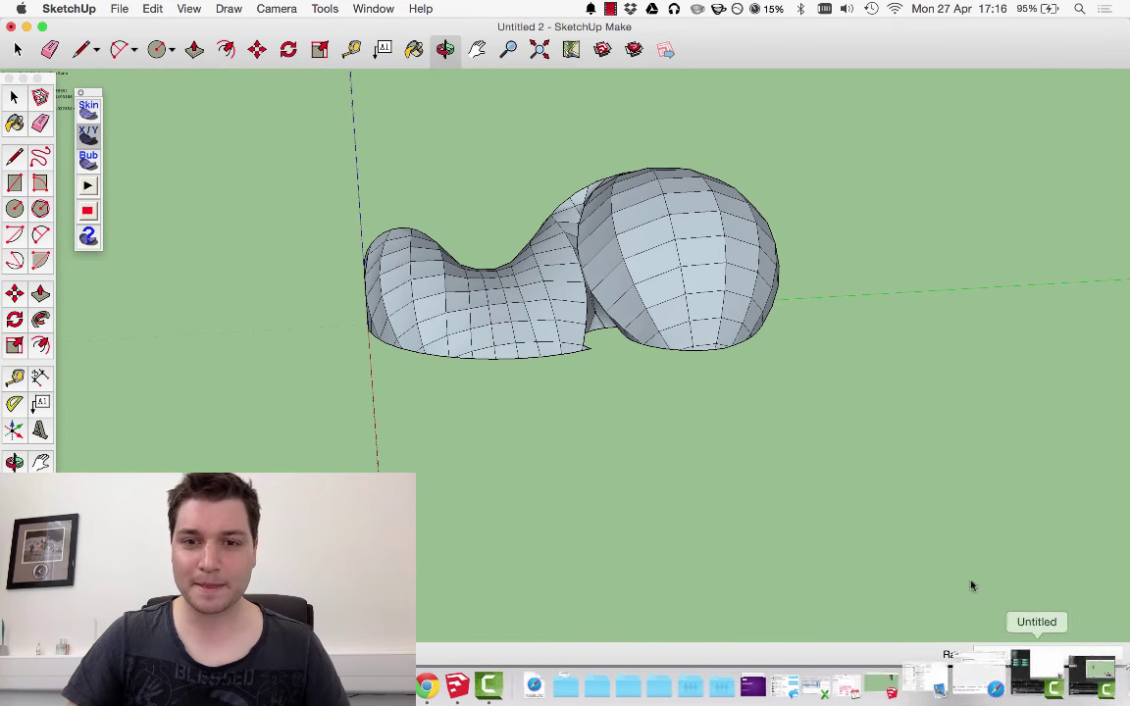
# - Try X/Y ratios of 2 and 0.01 on the freeform canopy
pyautogui.click(1017, 654)
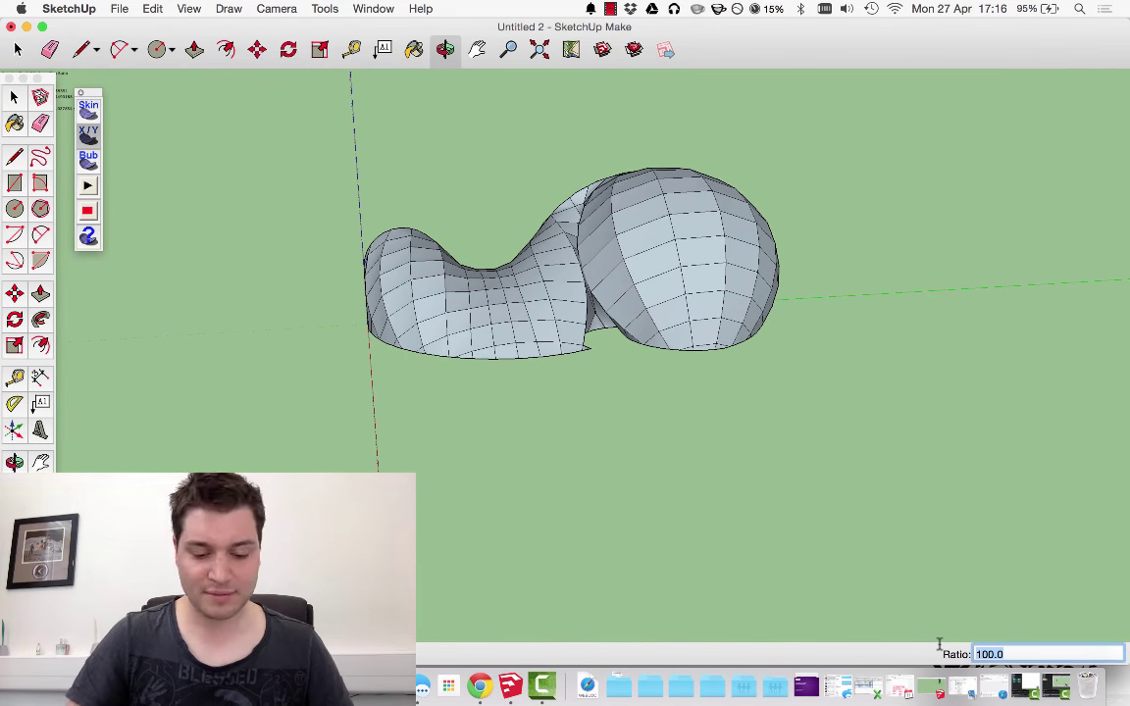
pyautogui.moveTo(681, 469); pyautogui.dragTo(968, 453)
pyautogui.moveTo(968, 453); pyautogui.dragTo(903, 449, button='middle')
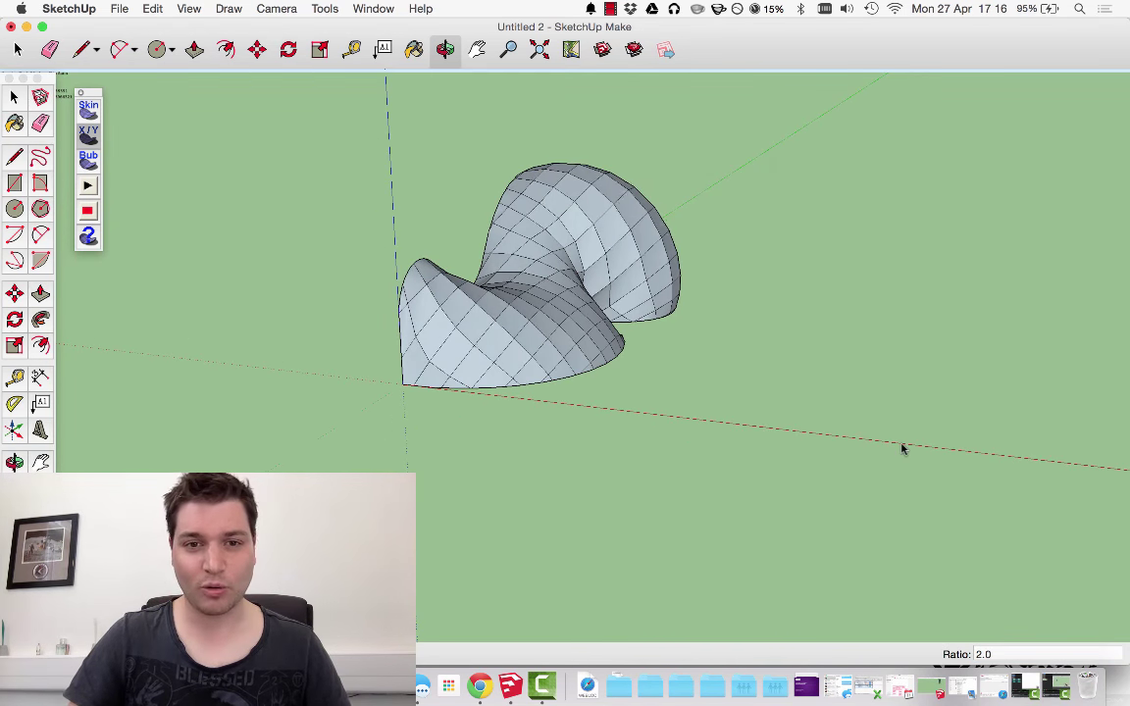
pyautogui.click(953, 645)
pyautogui.write('0.01')
pyautogui.press('Return')
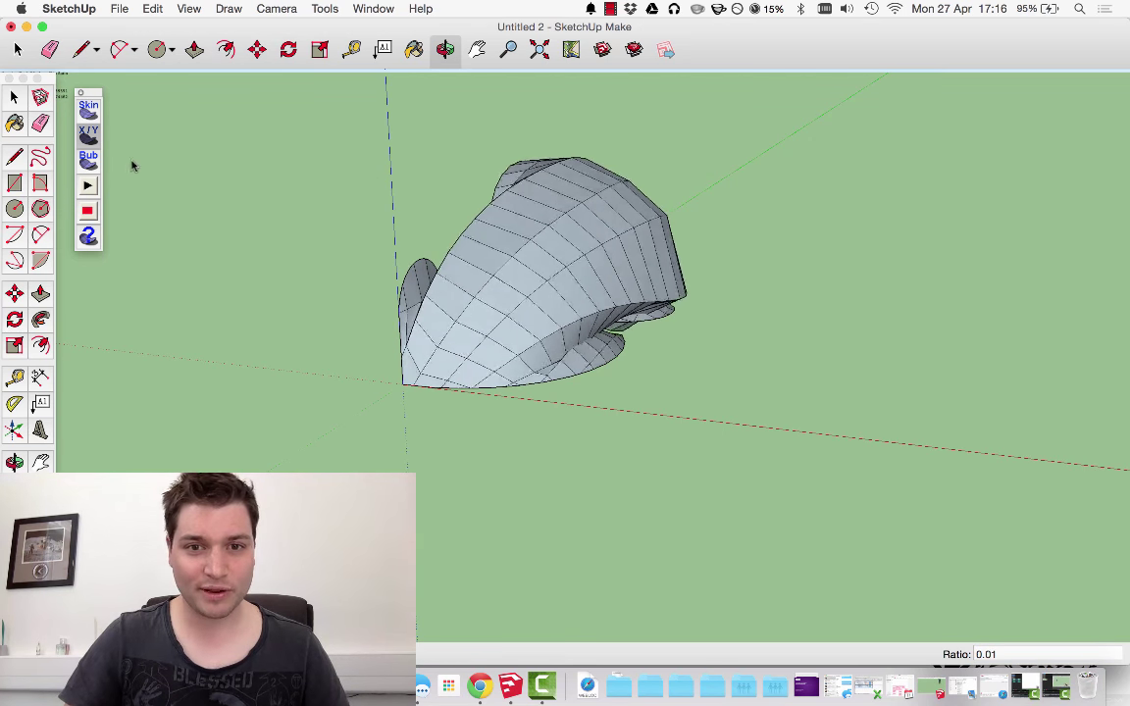
# - Inspect the canopy's open underside, set its X/Y ratio to 5, and view it from the opposite side
pyautogui.moveTo(331, 280); pyautogui.dragTo(778, 260, button='middle')
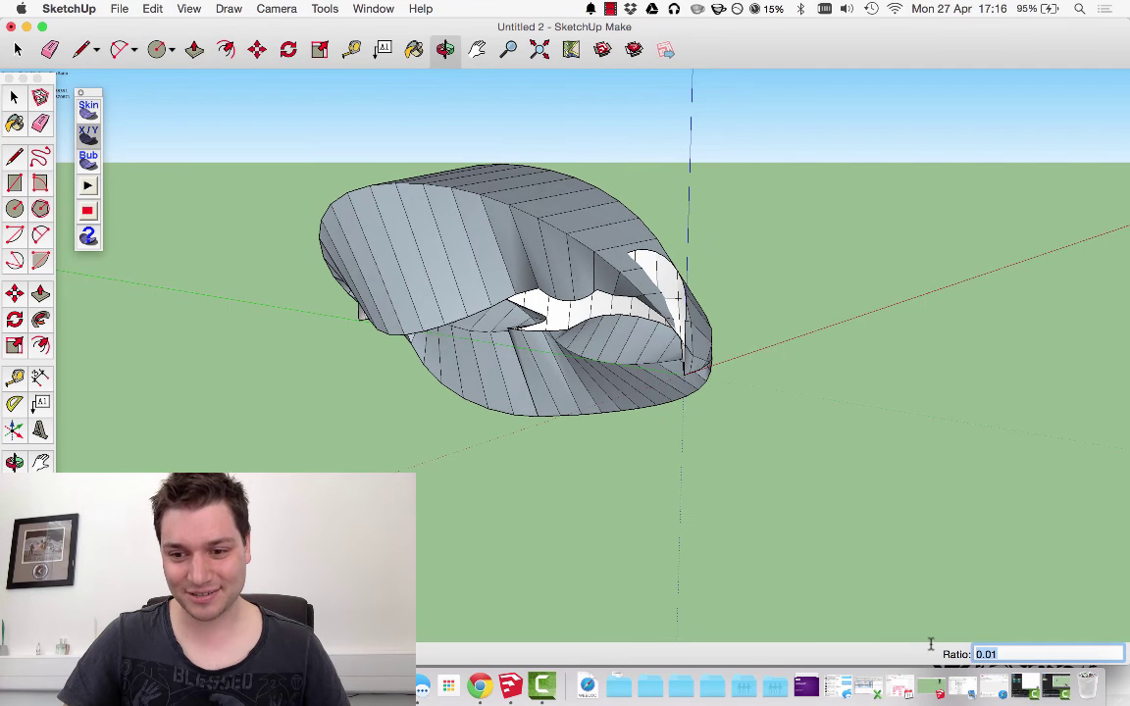
pyautogui.write('5.0')
pyautogui.press('Return')
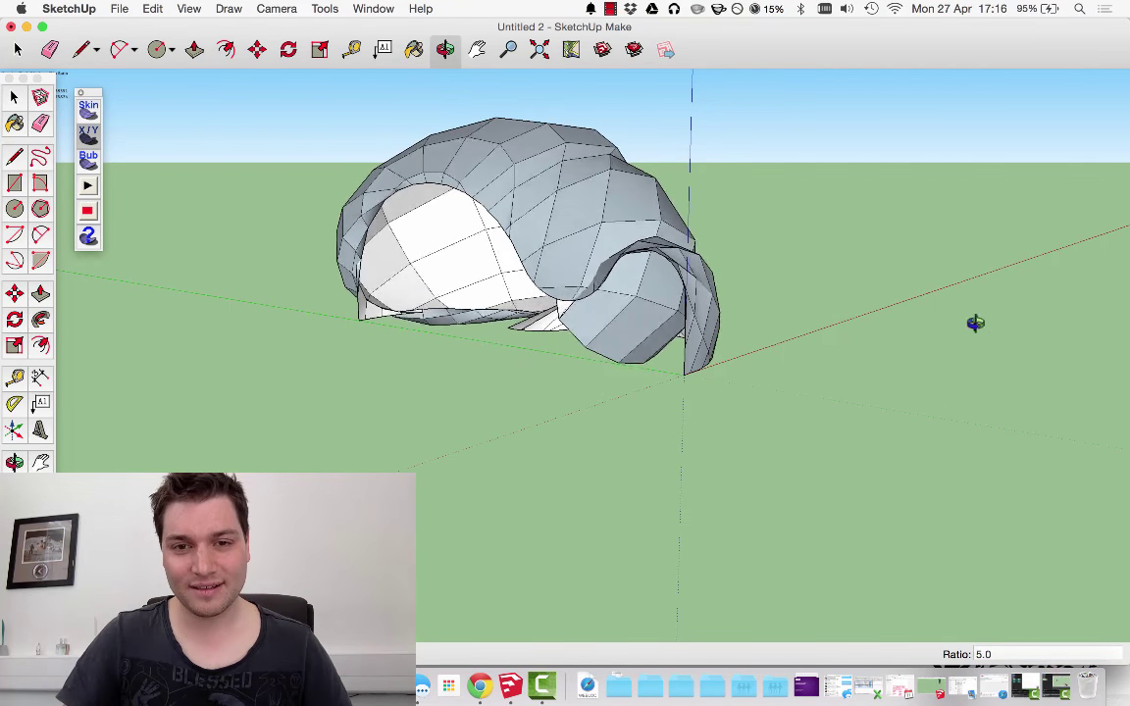
pyautogui.moveTo(974, 322); pyautogui.dragTo(453, 355, button='middle')
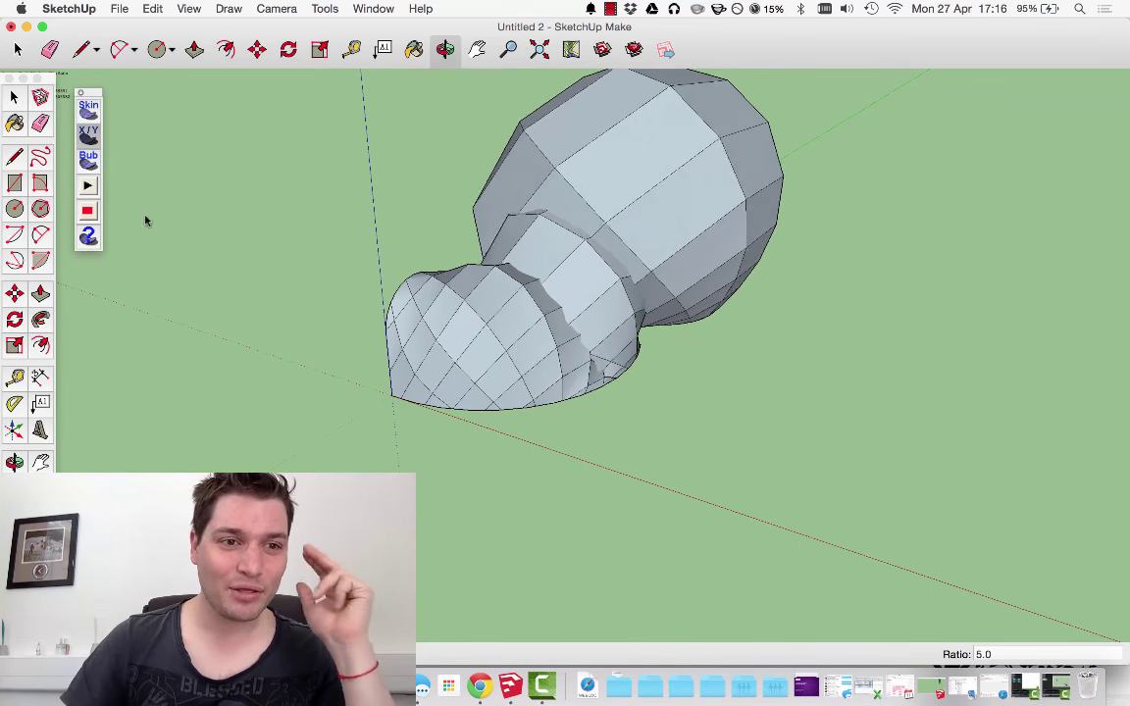
# - Select the distorted canopy's skin group and stop its form finding
pyautogui.click(88, 213)
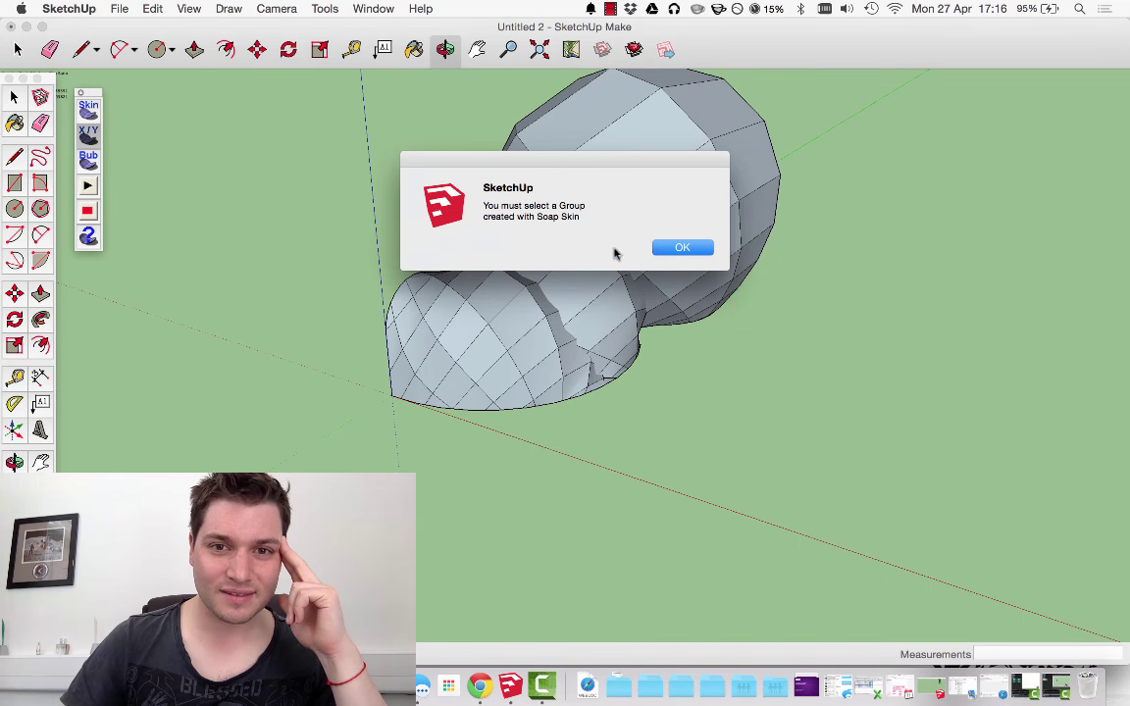
pyautogui.click(659, 248)
pyautogui.press('space')
pyautogui.click(637, 247)
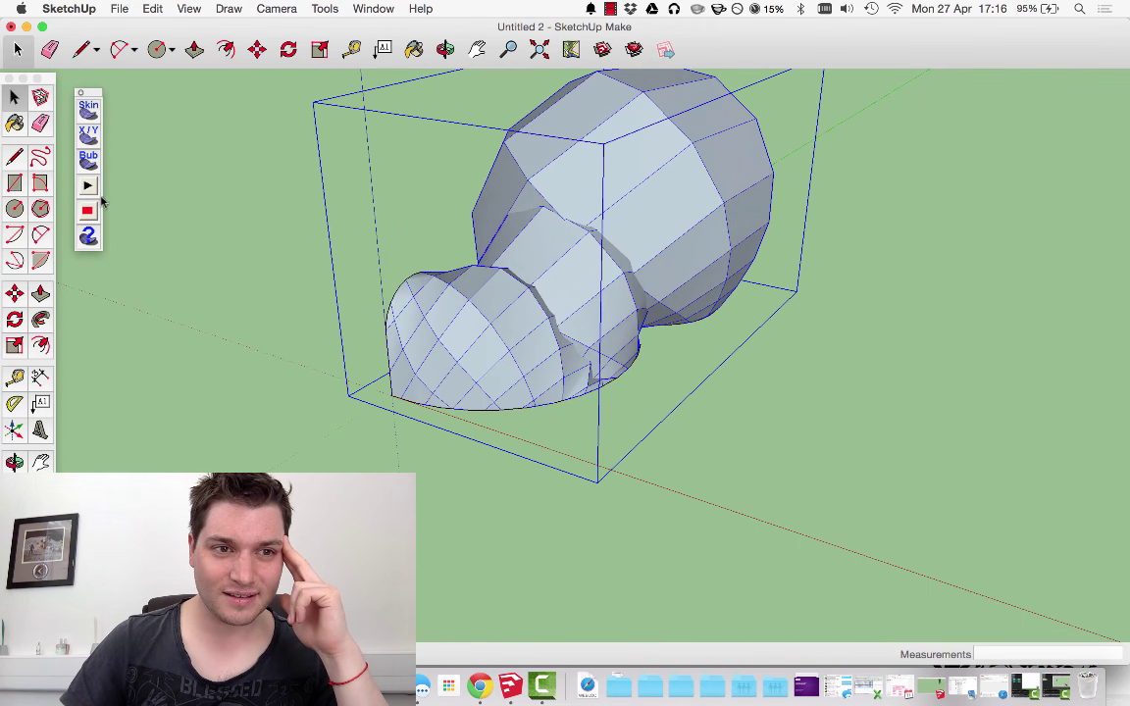
pyautogui.moveTo(294, 235); pyautogui.dragTo(78, 195, button='middle')
pyautogui.click(87, 211)
pyautogui.press('Return')
pyautogui.press('space')
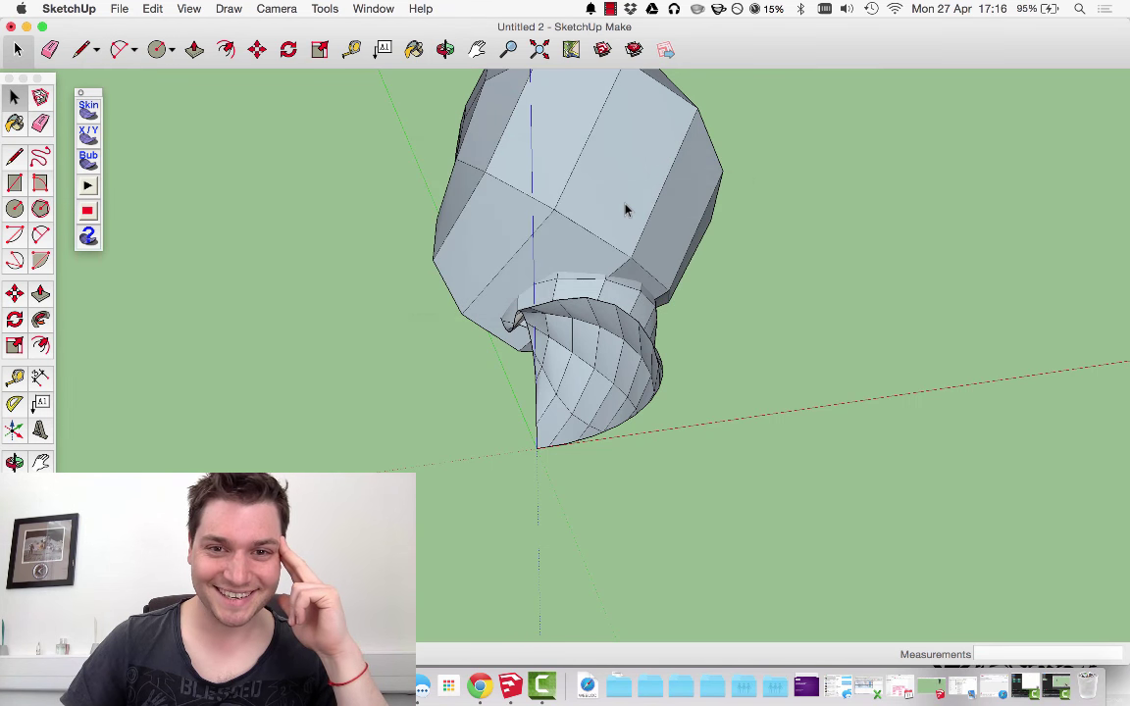
# - Restart form finding on the distorted canopy, and exit the command
pyautogui.click(626, 212)
pyautogui.click(97, 184)
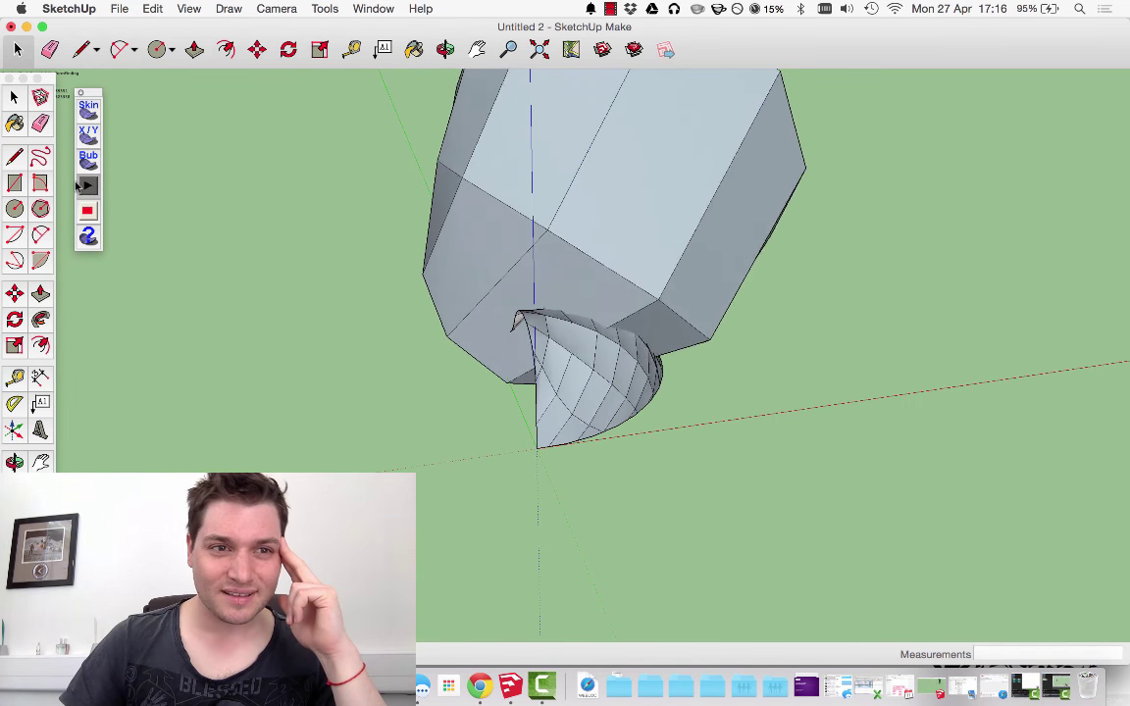
pyautogui.press('Return')
pyautogui.press('space')
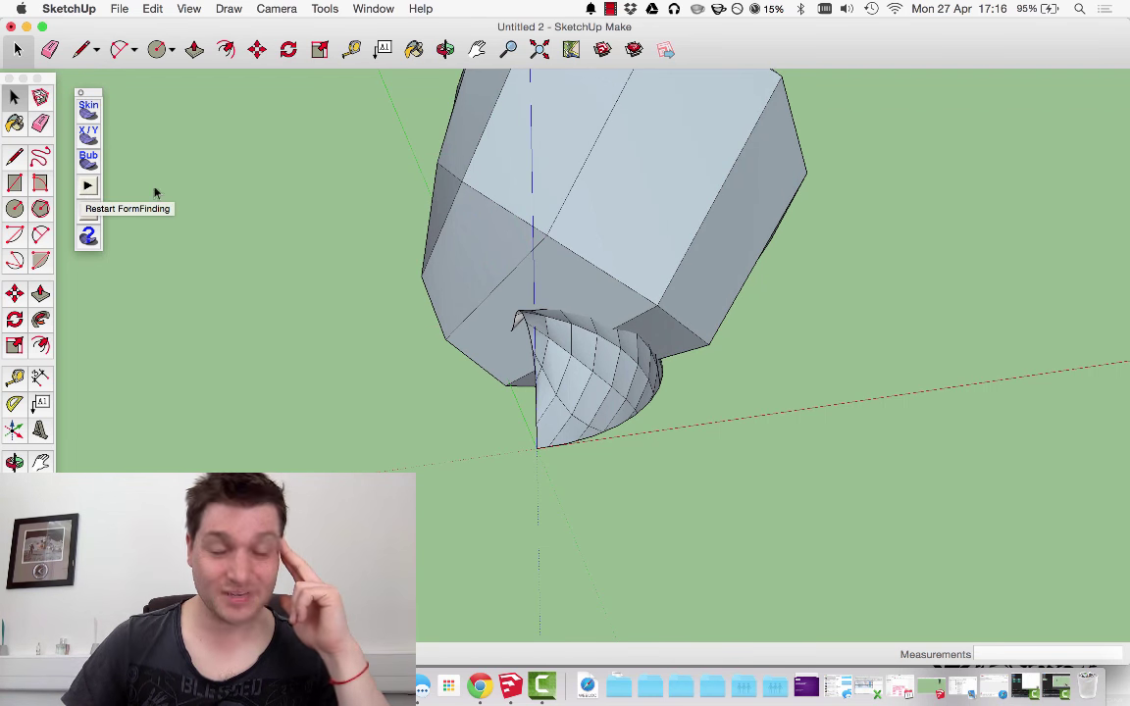
pyautogui.moveTo(222, 189); pyautogui.dragTo(415, 274, button='middle')
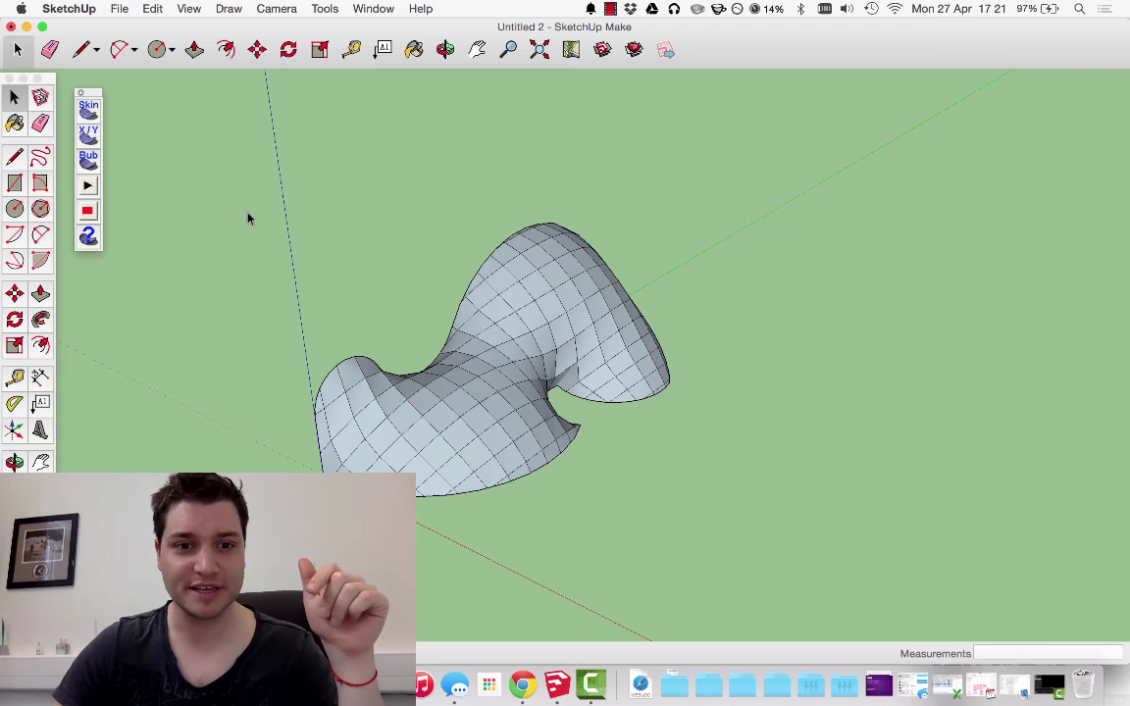
pyautogui.moveTo(403, 454); pyautogui.dragTo(504, 433, button='middle')
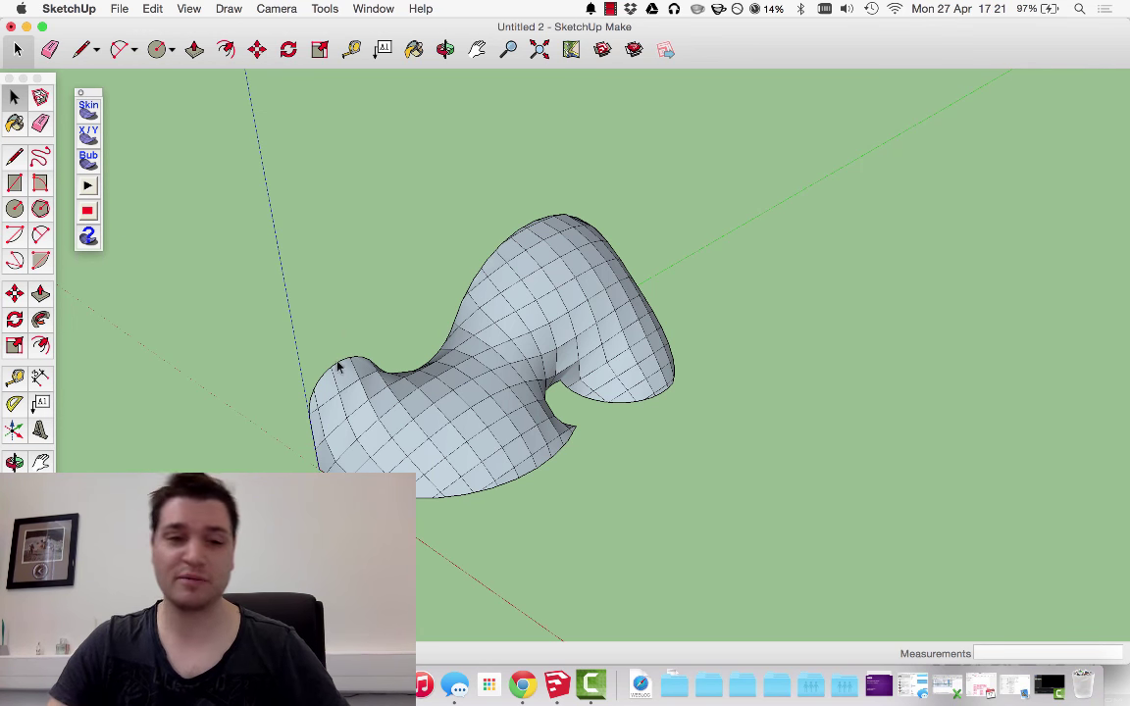
pyautogui.click(365, 447)
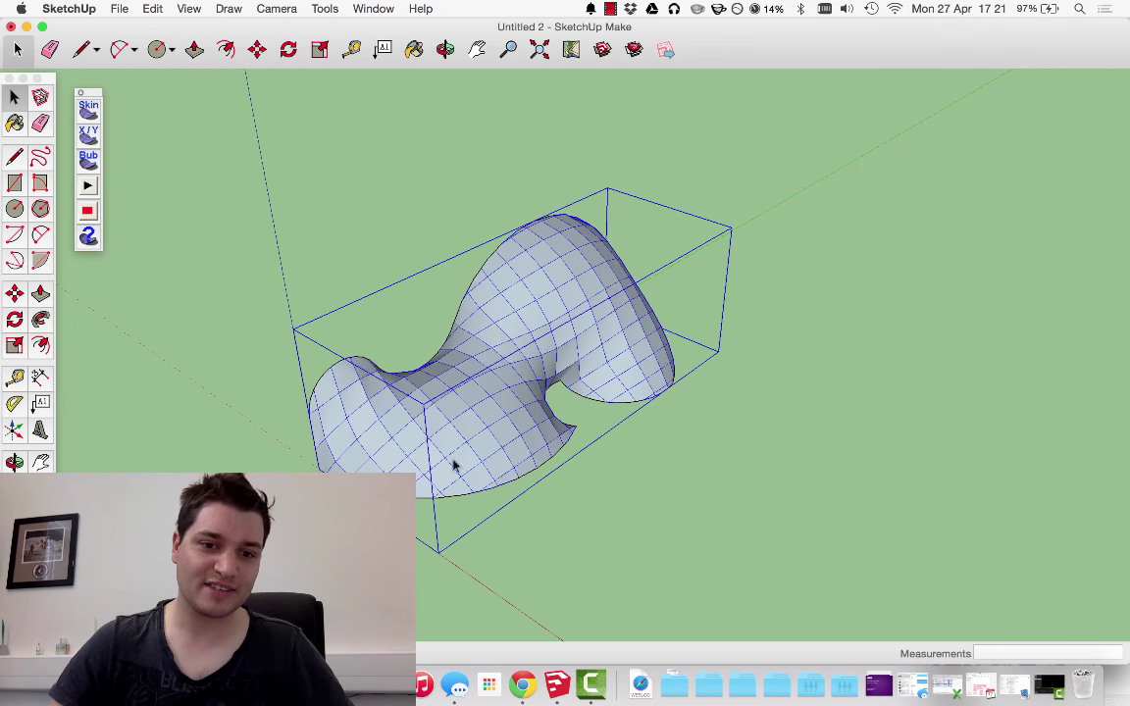
pyautogui.click(631, 421)
pyautogui.scroll(2, 421, 451)
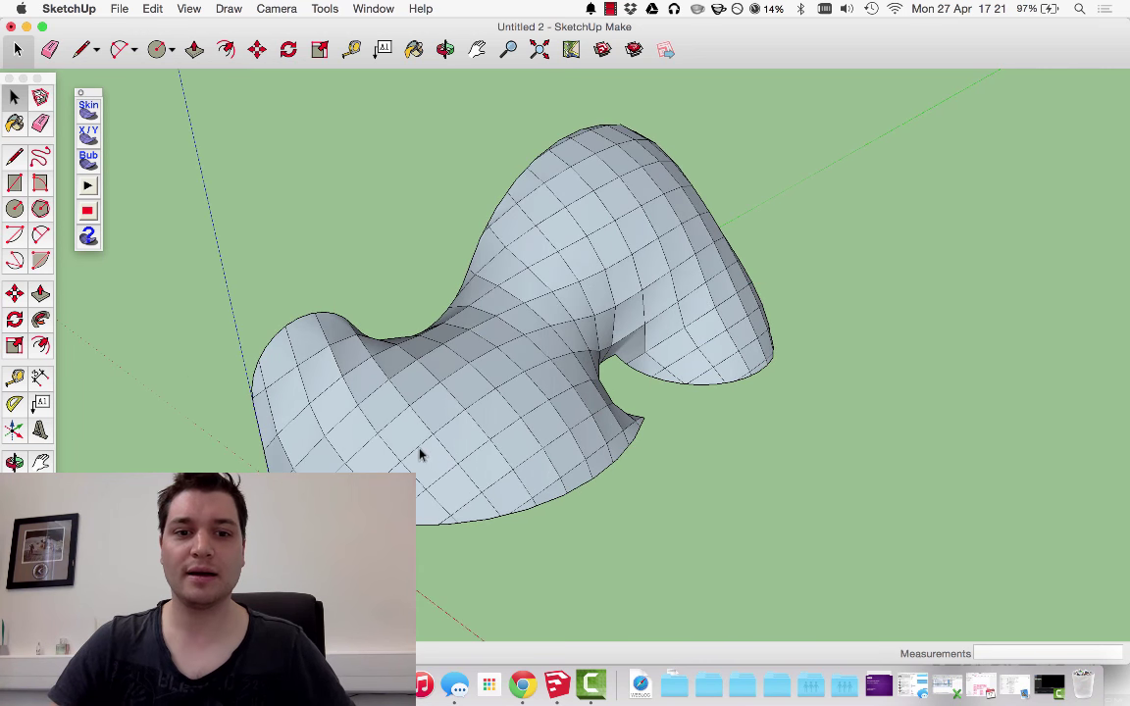
# - Paint the whole canopy group with the plain light grey material from the Metal collection
pyautogui.click(414, 49)
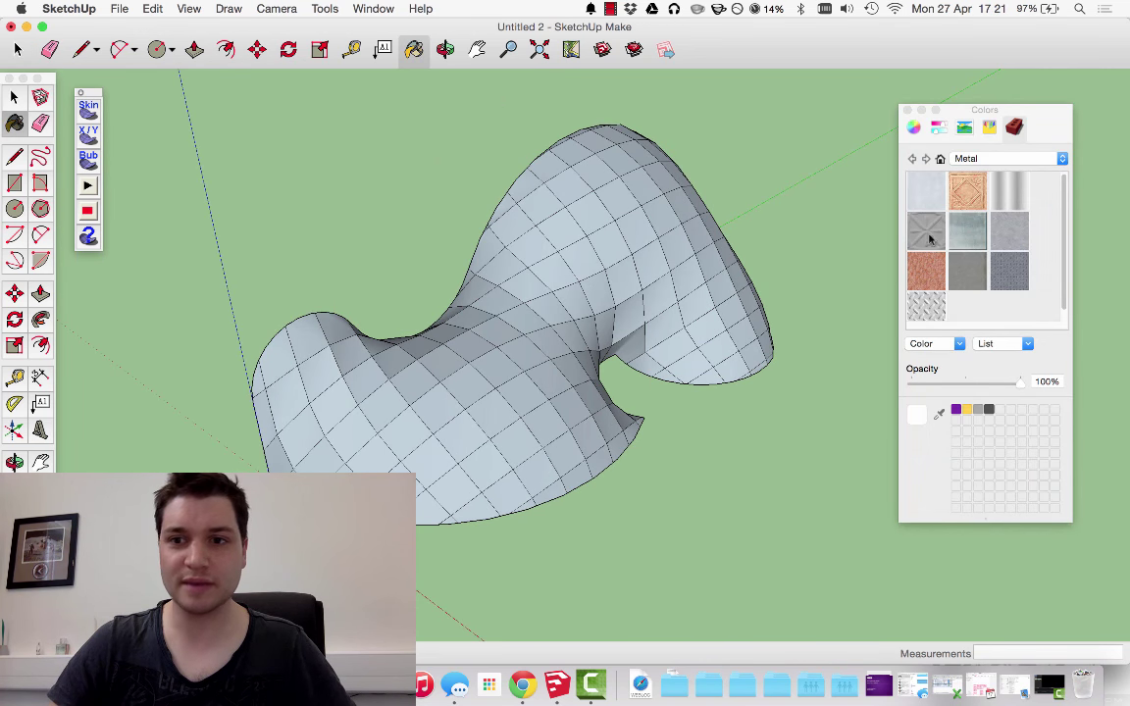
pyautogui.click(925, 190)
pyautogui.click(456, 402)
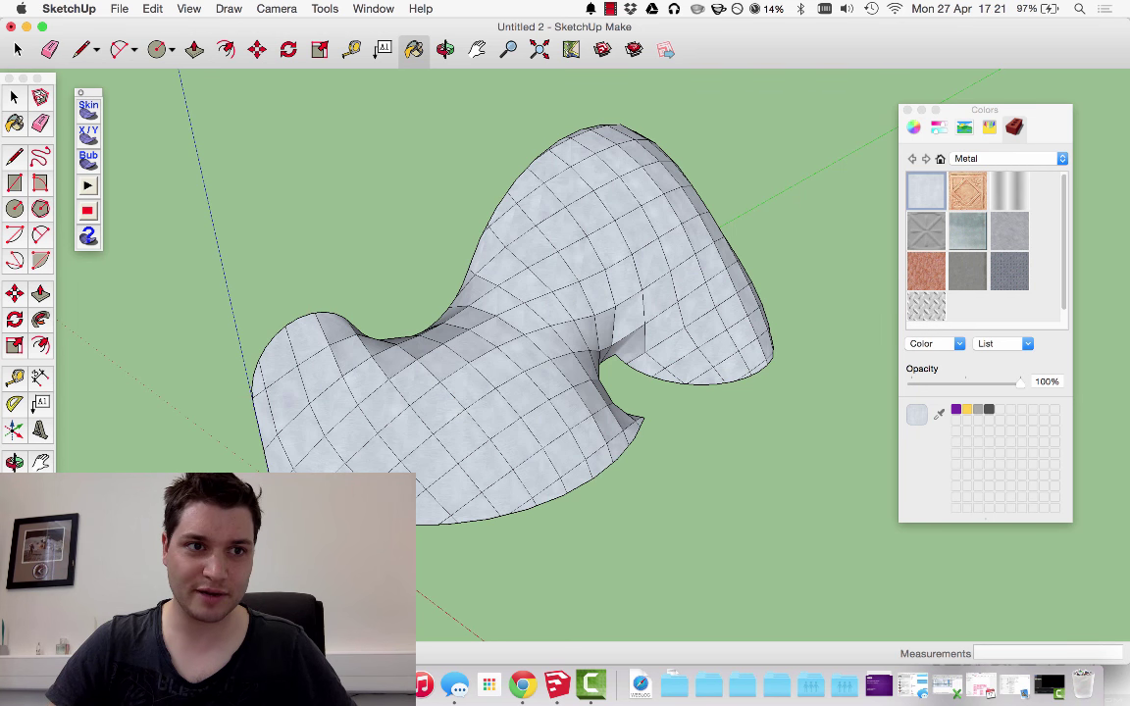
# - Open the canopy group and paint a patchwork of its individual faces with the dark grey embossed Metal material
pyautogui.click(18, 95)
pyautogui.click(404, 447)
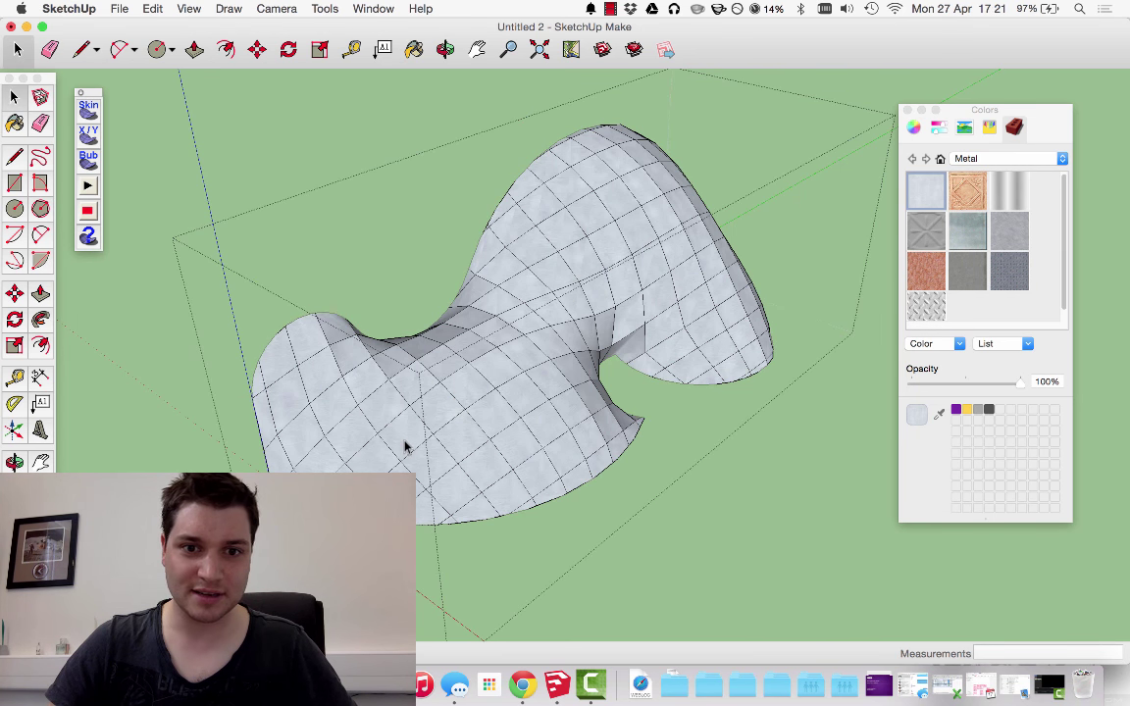
pyautogui.click(975, 253)
pyautogui.click(524, 384)
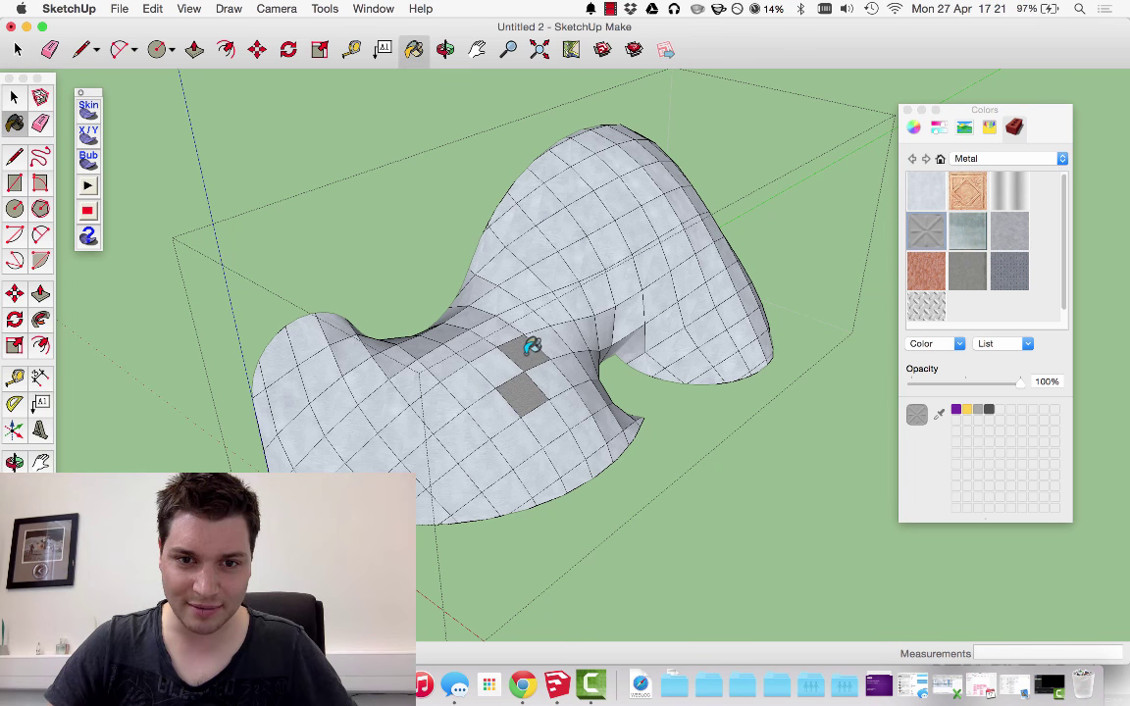
pyautogui.click(481, 379)
pyautogui.click(466, 397)
pyautogui.click(512, 368)
pyautogui.click(510, 410)
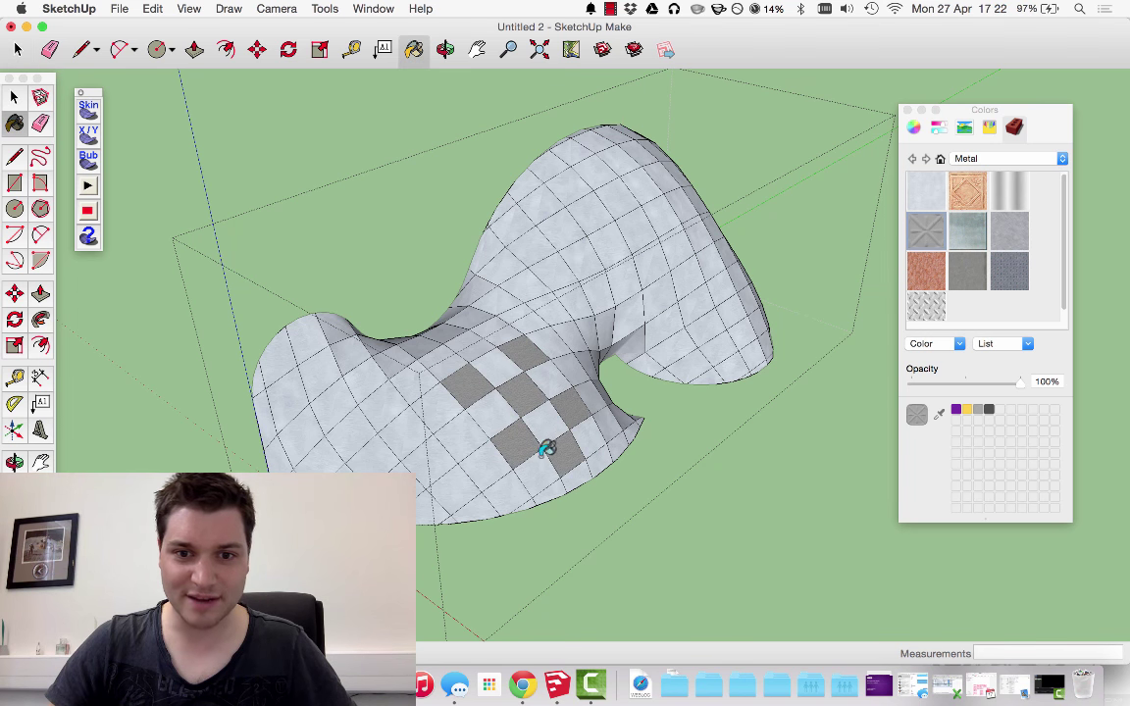
pyautogui.click(440, 405)
pyautogui.click(417, 390)
pyautogui.click(396, 369)
pyautogui.click(487, 361)
pyautogui.press('space')
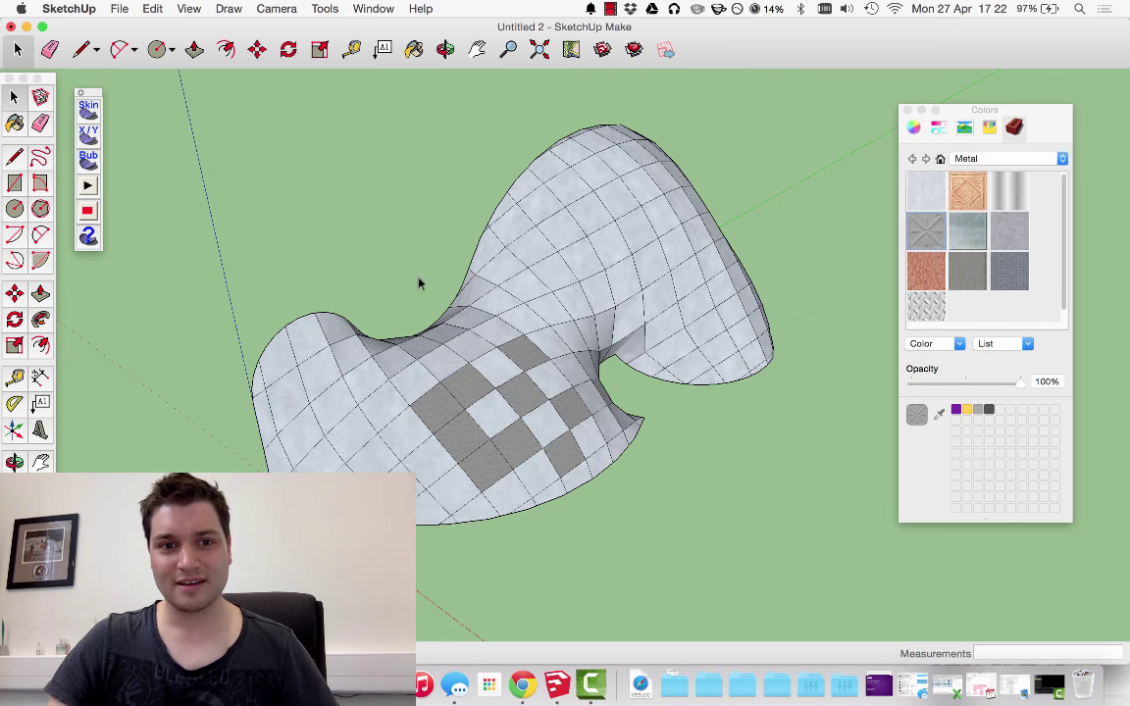
# - Select the canopy group, apply the tan embossed Metal material to it as a whole, and deselect it
pyautogui.click(567, 358)
pyautogui.click(975, 193)
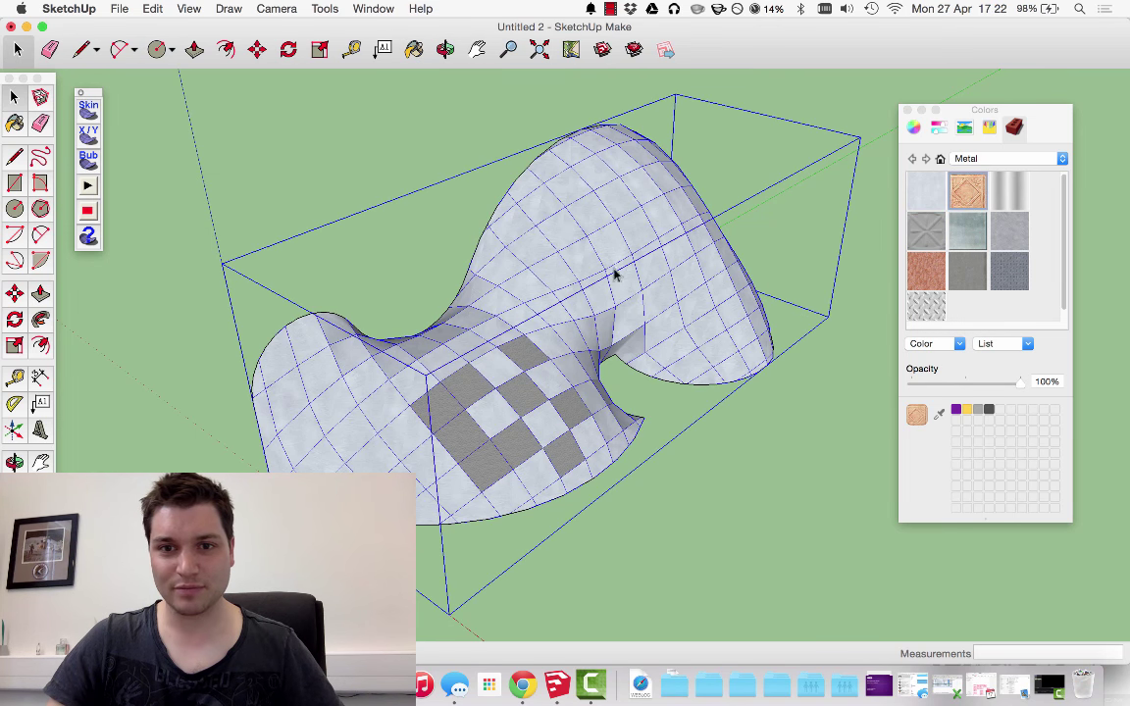
pyautogui.click(530, 160)
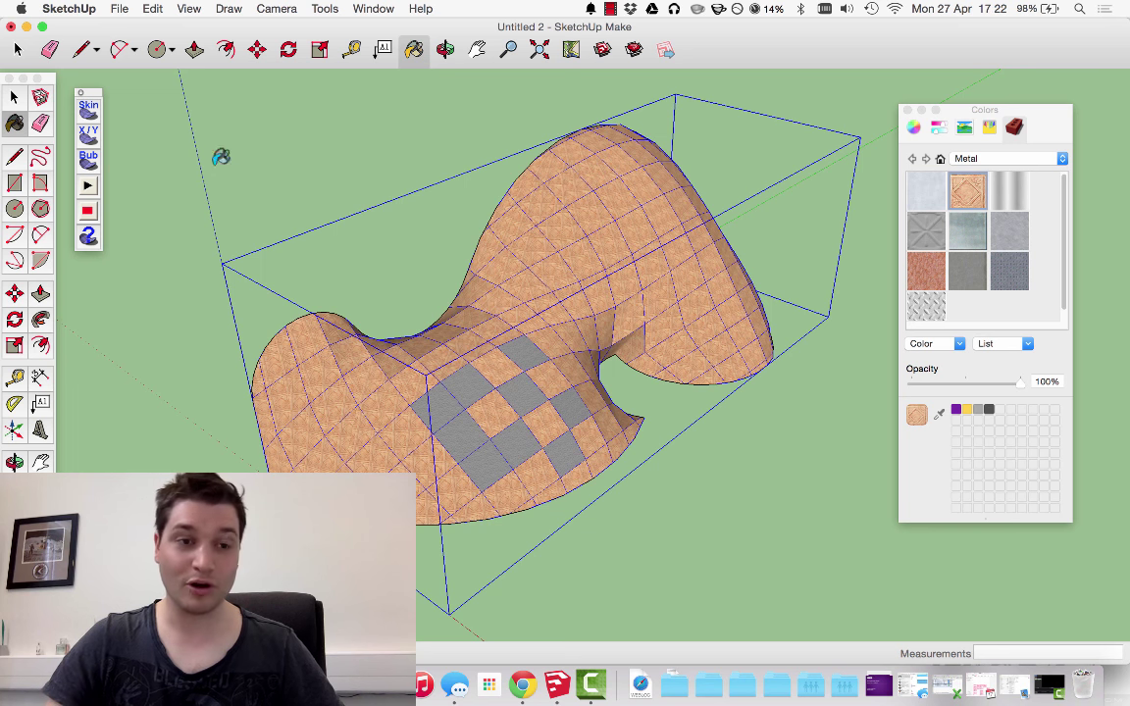
pyautogui.click(14, 97)
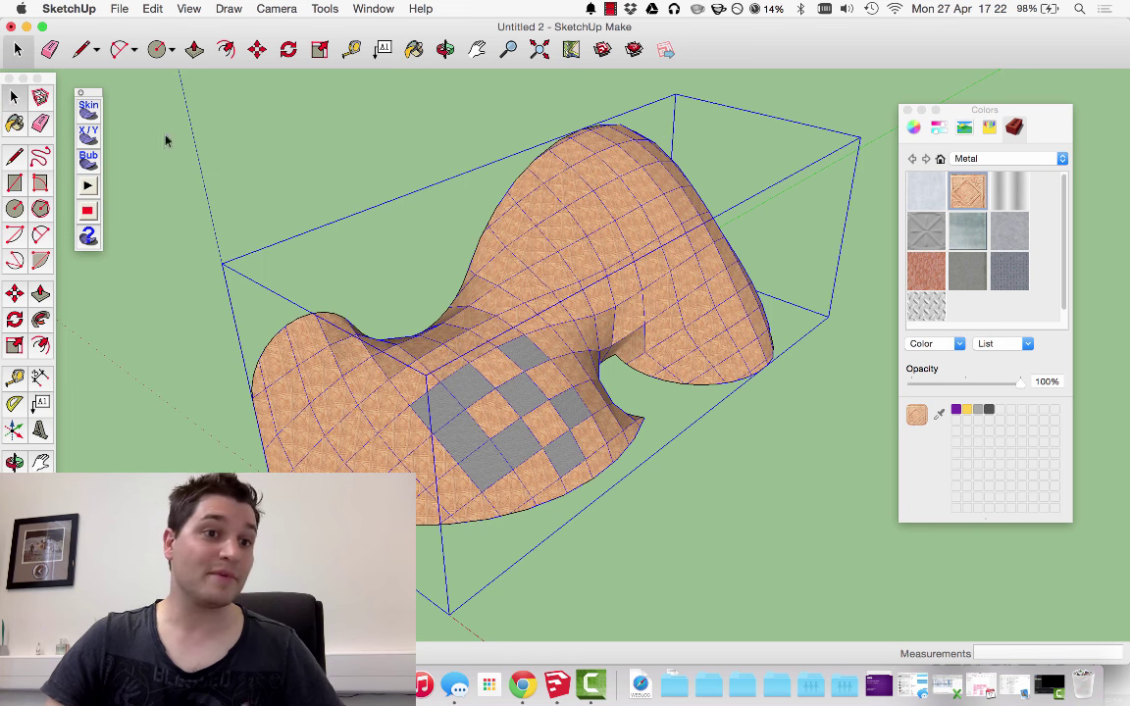
pyautogui.click(195, 135)
# - Undo all the material changes made to the canopy group and its individual faces
pyautogui.moveTo(443, 234)
pyautogui.mouseDown(button='middle')
pyautogui.moveTo(374, 371)
pyautogui.moveTo(361, 315)
pyautogui.mouseUp(button='middle')
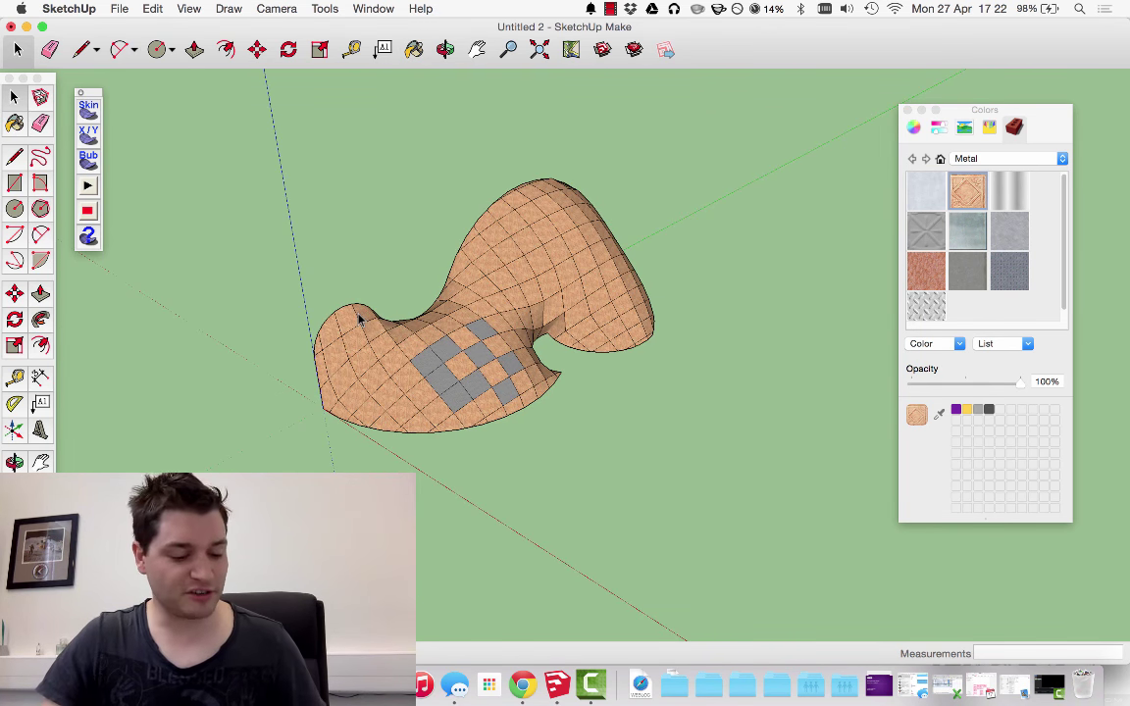
pyautogui.press('super+z')
pyautogui.press('b')
pyautogui.press('super+z')
pyautogui.press('super+z')
pyautogui.press('super+z')
pyautogui.press('super+z')
pyautogui.press('super+z')
pyautogui.press('super+z')
pyautogui.press('super+z')
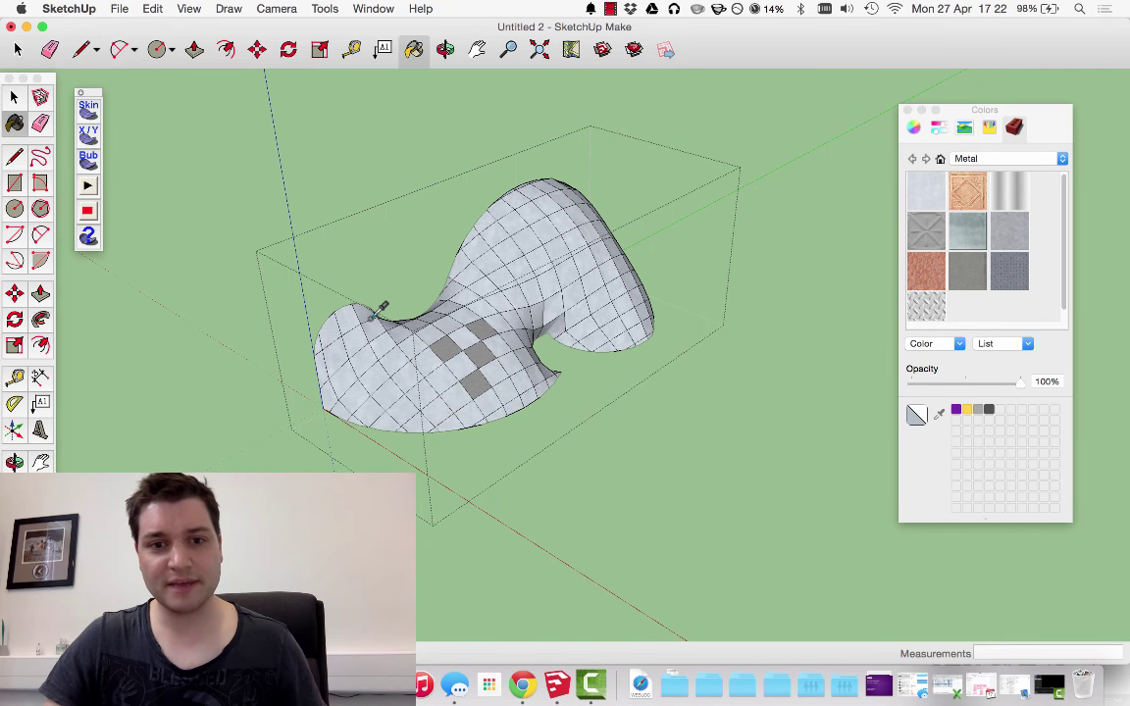
pyautogui.press('super+z')
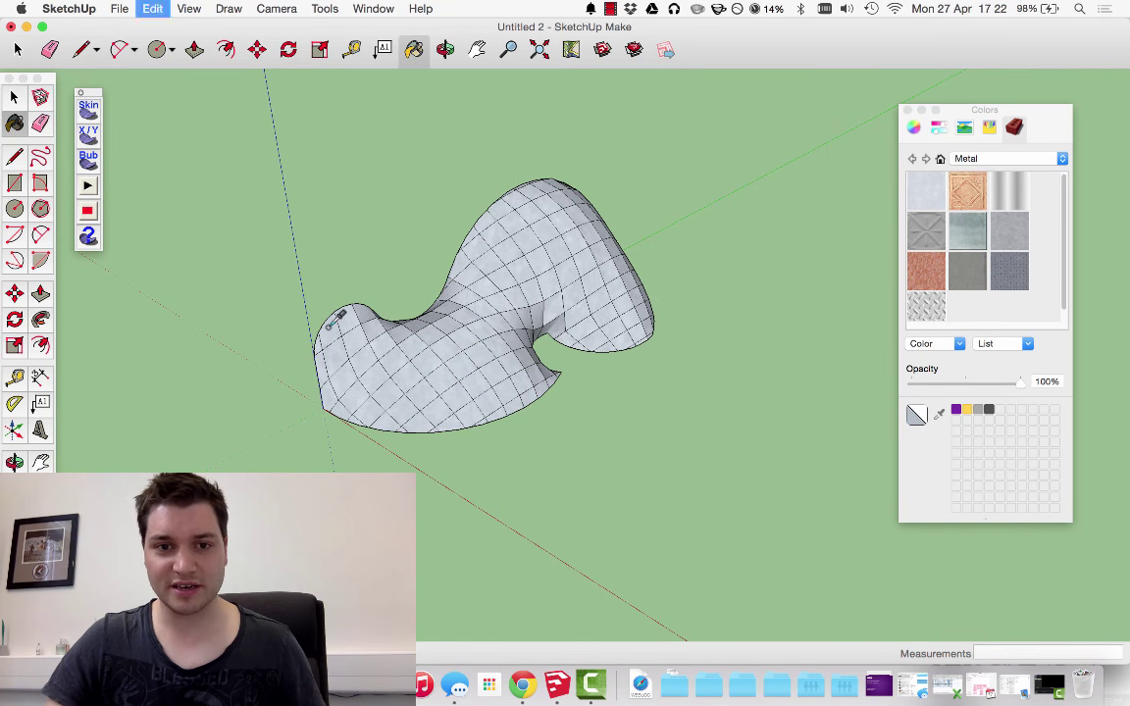
# - Soften the canopy group's edges with an 87-degree angle between normals, using Smooth Normals and Soften coplanar
pyautogui.click(14, 97)
pyautogui.click(451, 368)
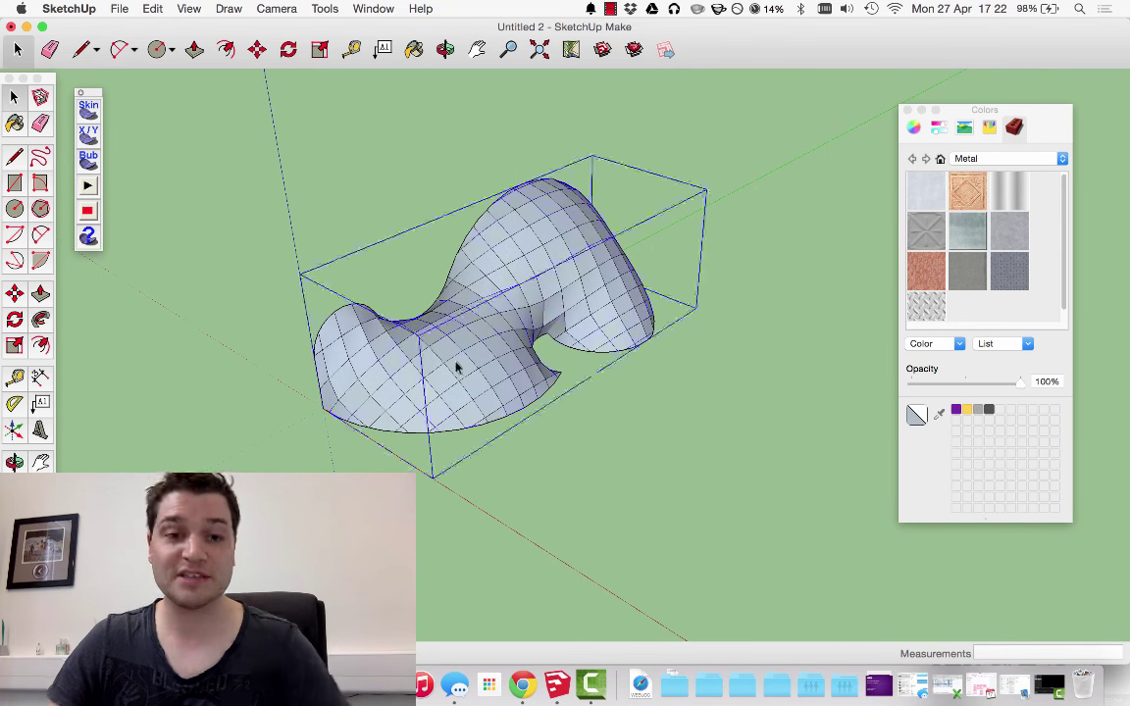
pyautogui.rightClick(457, 370)
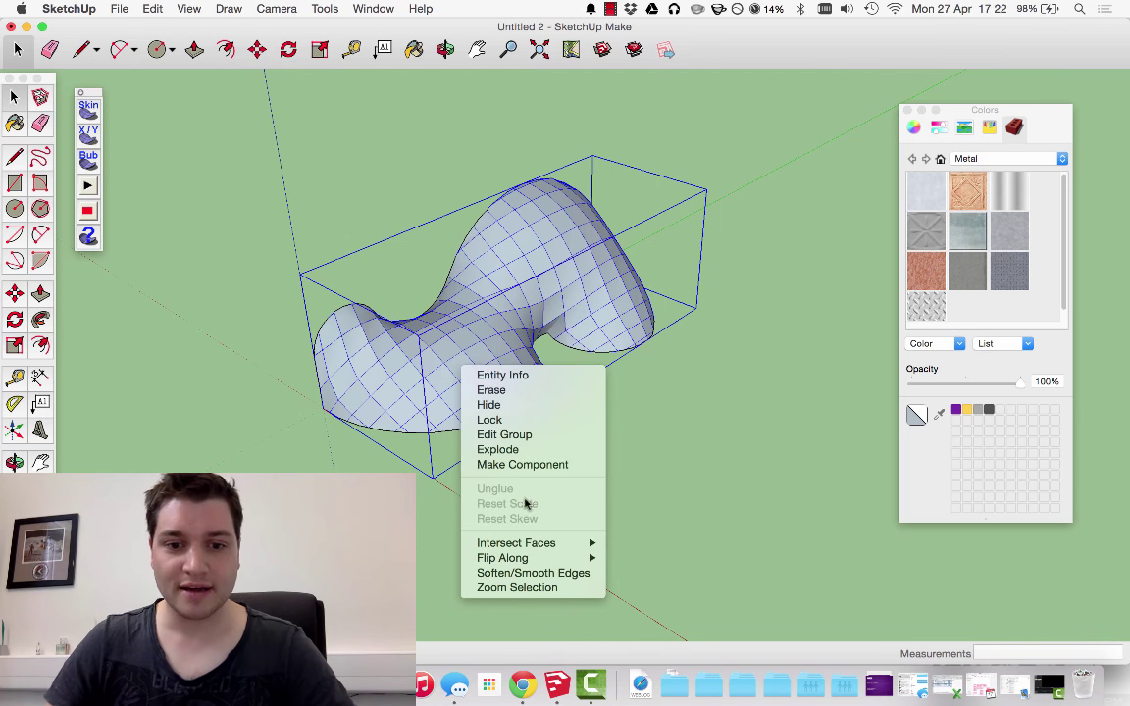
pyautogui.click(506, 575)
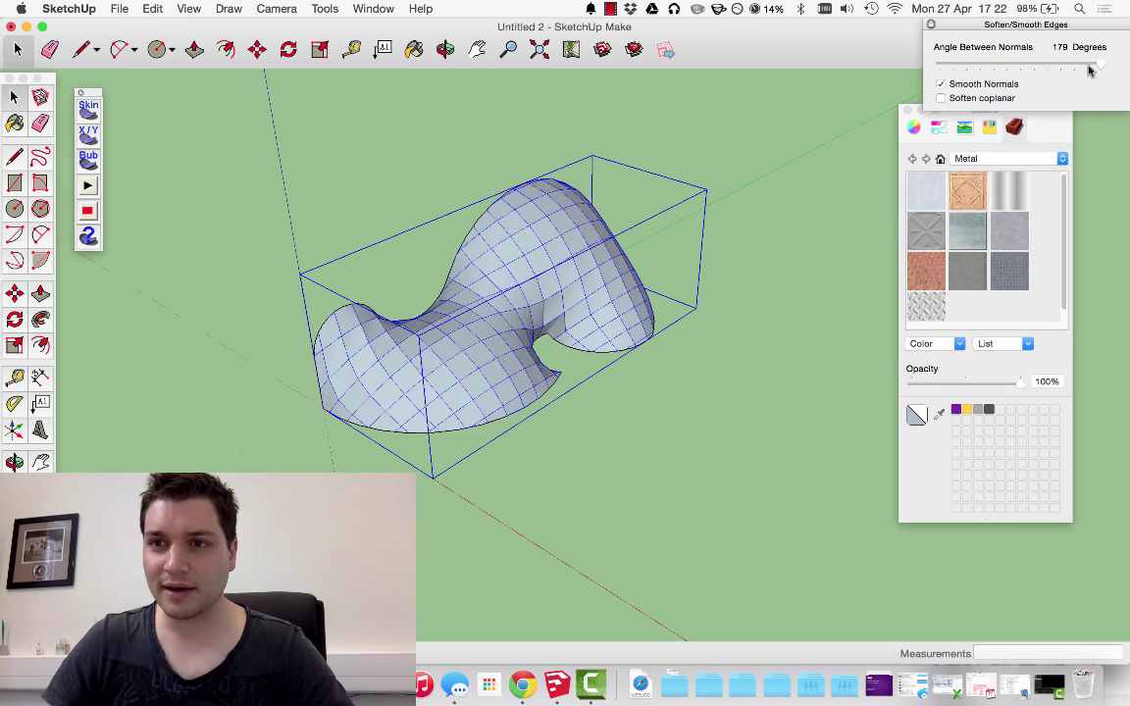
pyautogui.moveTo(1093, 69); pyautogui.dragTo(1007, 67)
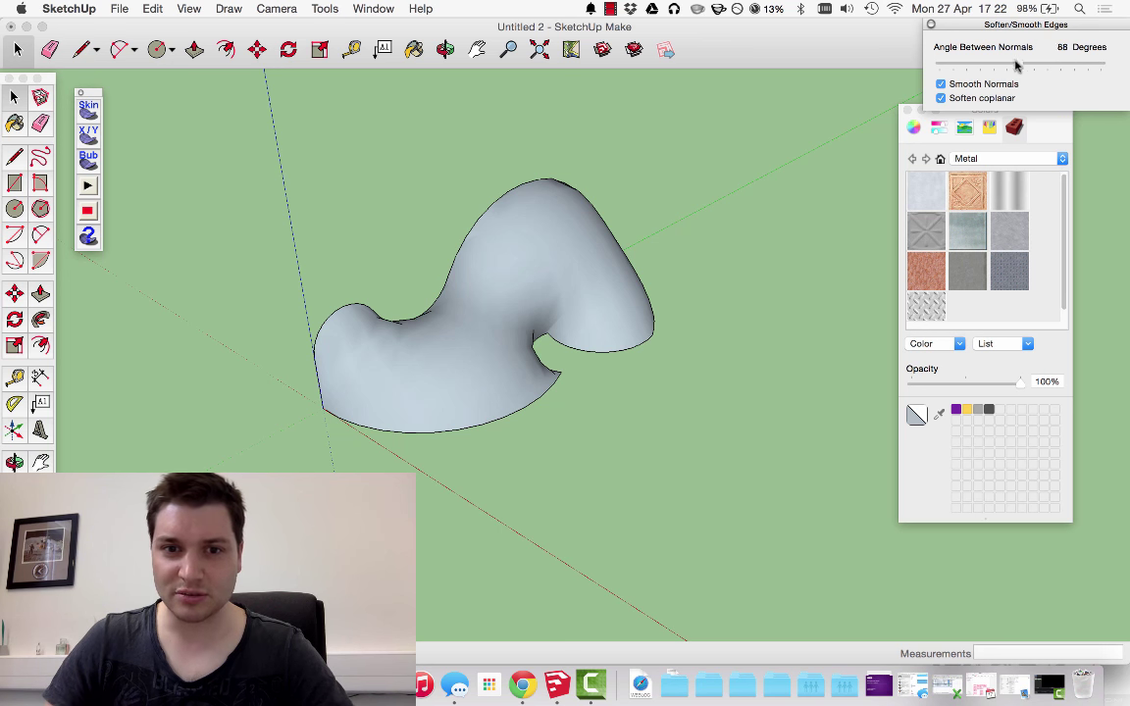
pyautogui.moveTo(1011, 65); pyautogui.dragTo(981, 63)
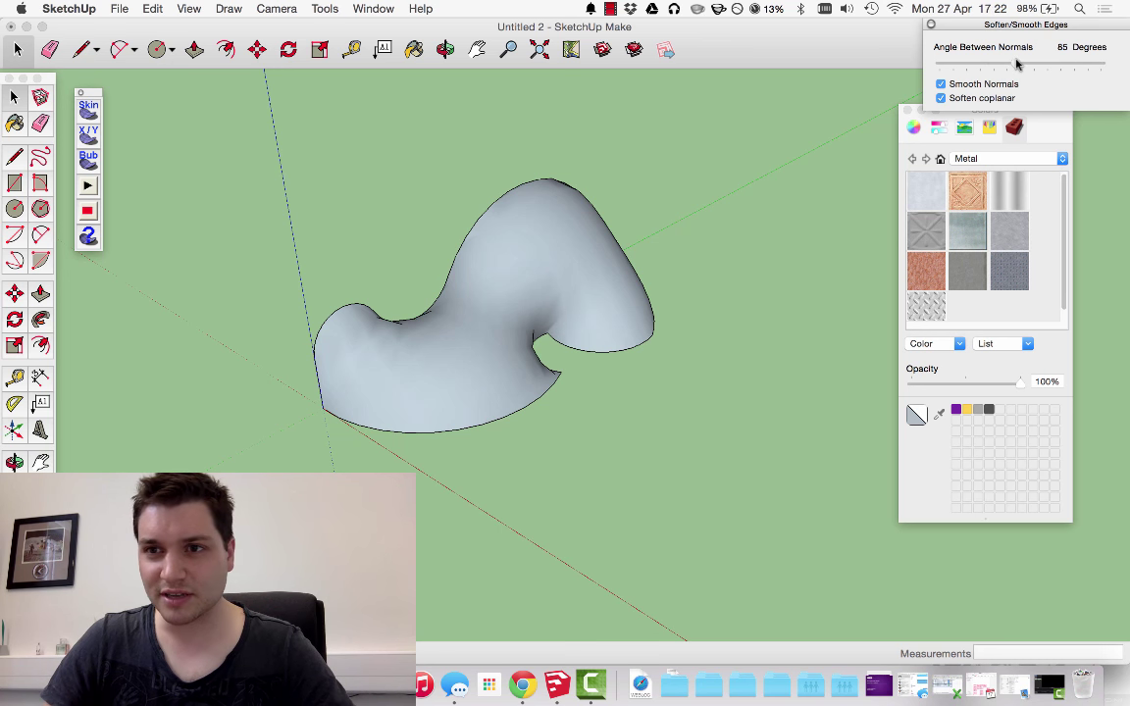
pyautogui.moveTo(719, 282); pyautogui.dragTo(219, 314, button='middle')
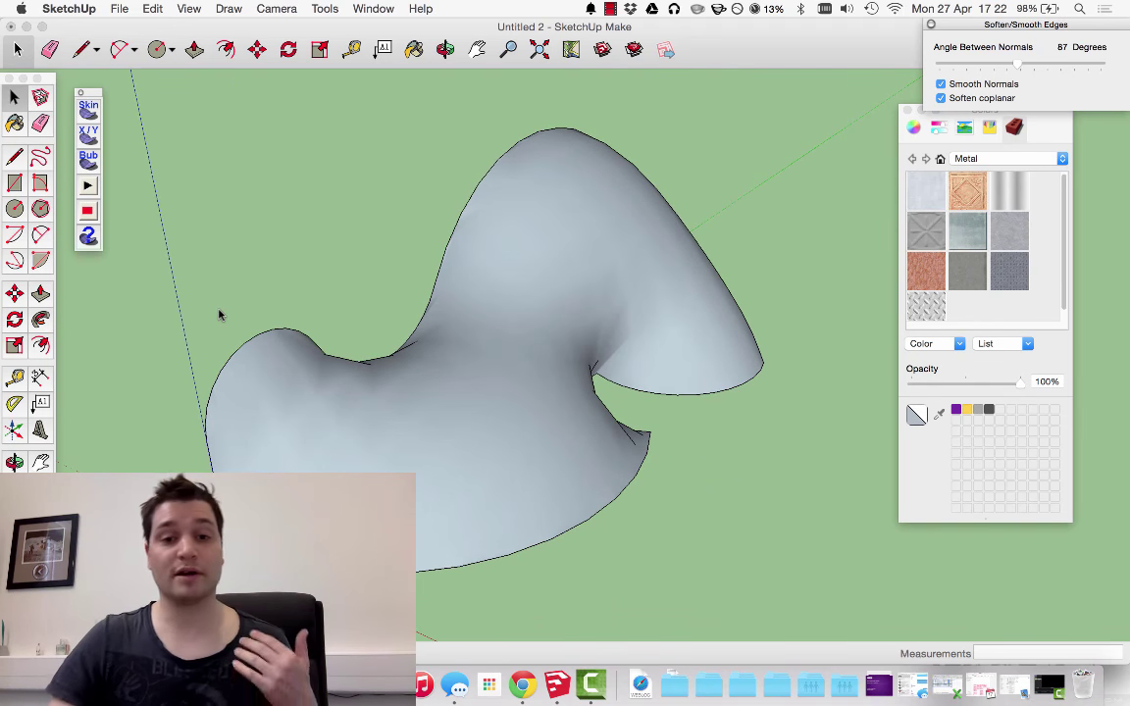